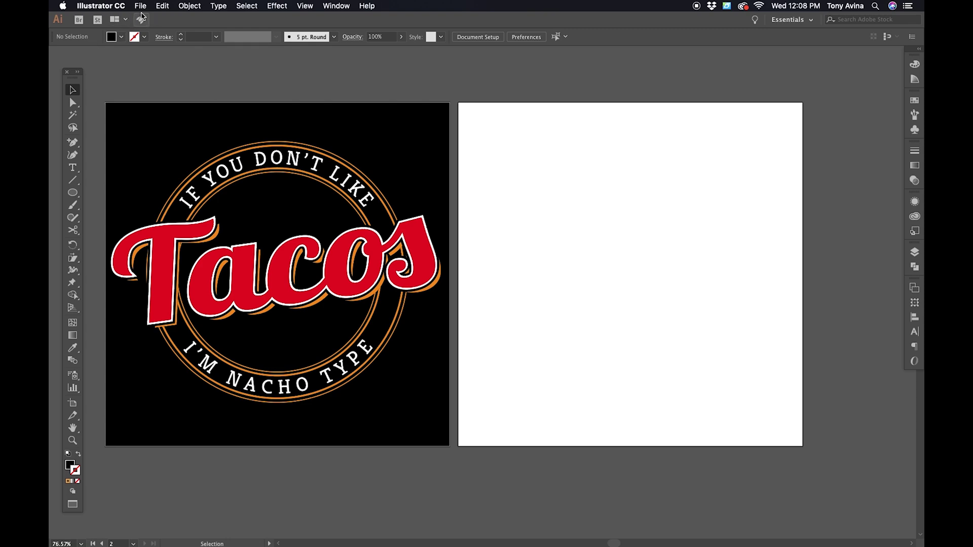
Create a new document, keeping the 12 x 12 in size with inches as units
left_click(140, 5)
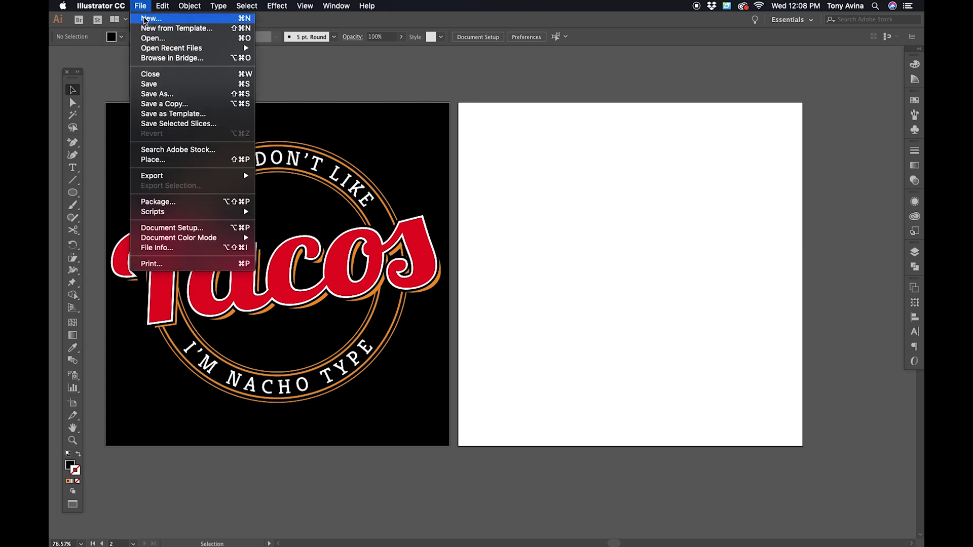
left_click(144, 19)
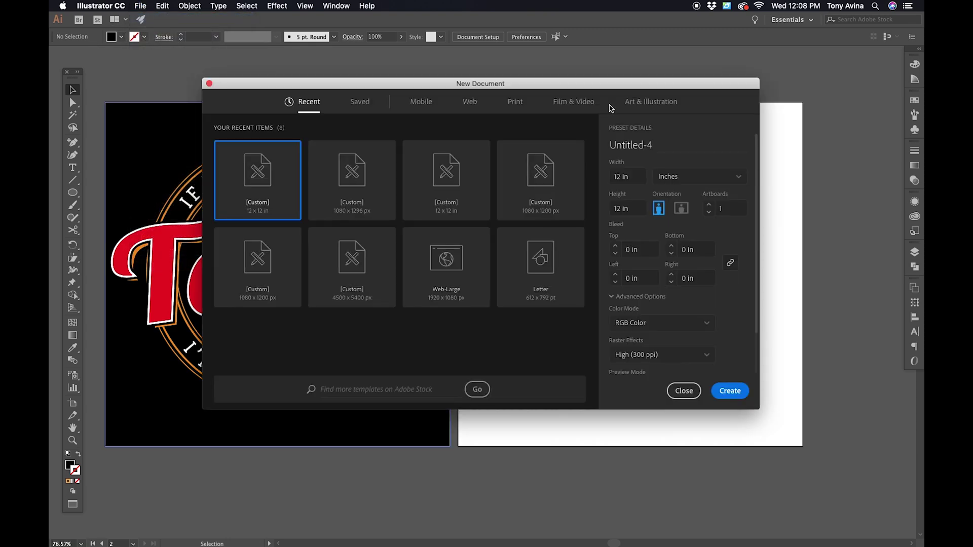
left_click(610, 181)
left_click(611, 211)
triple_click(635, 216)
left_click(674, 181)
left_click(667, 178)
left_click(716, 396)
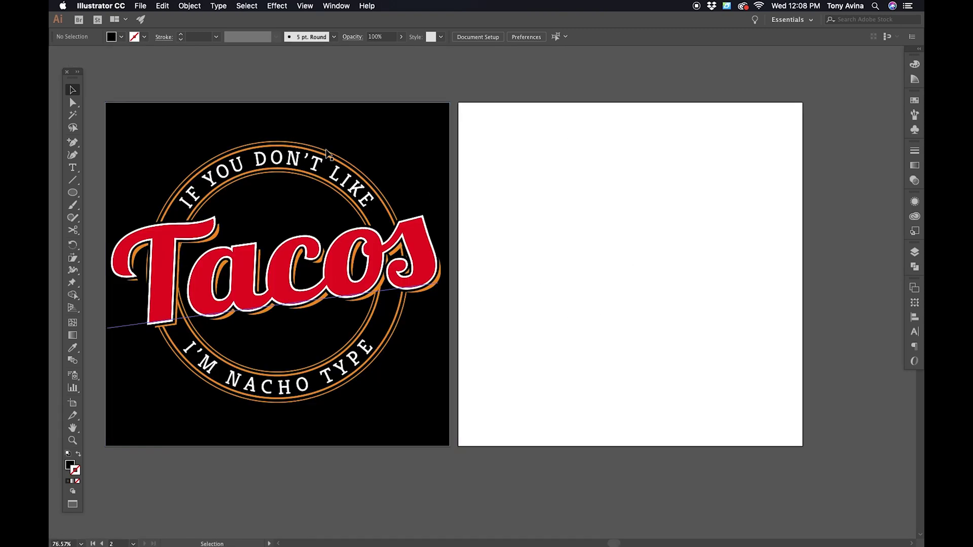
Draw a rectangle spanning the entire right artboard with the Rectangle Tool
left_click(72, 195)
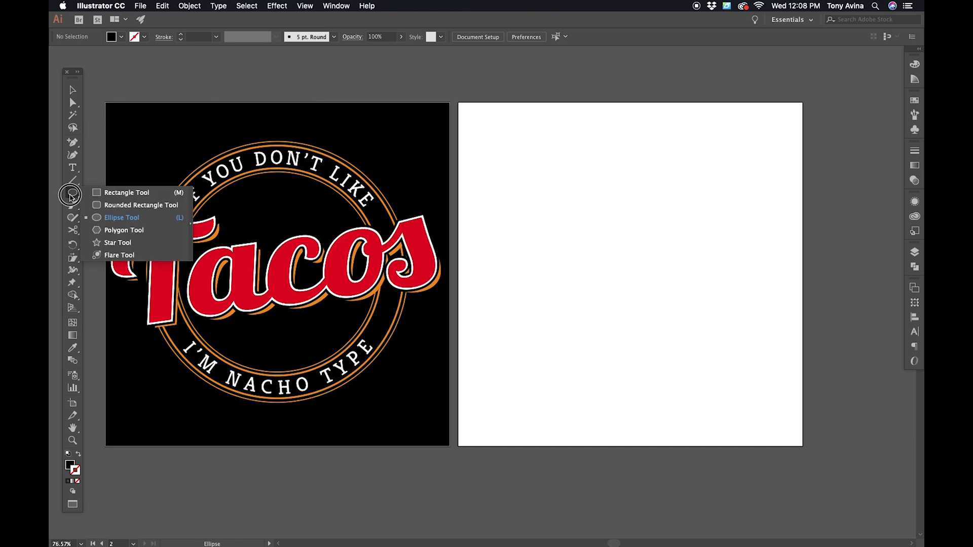
left_click_drag(71, 197, 92, 193)
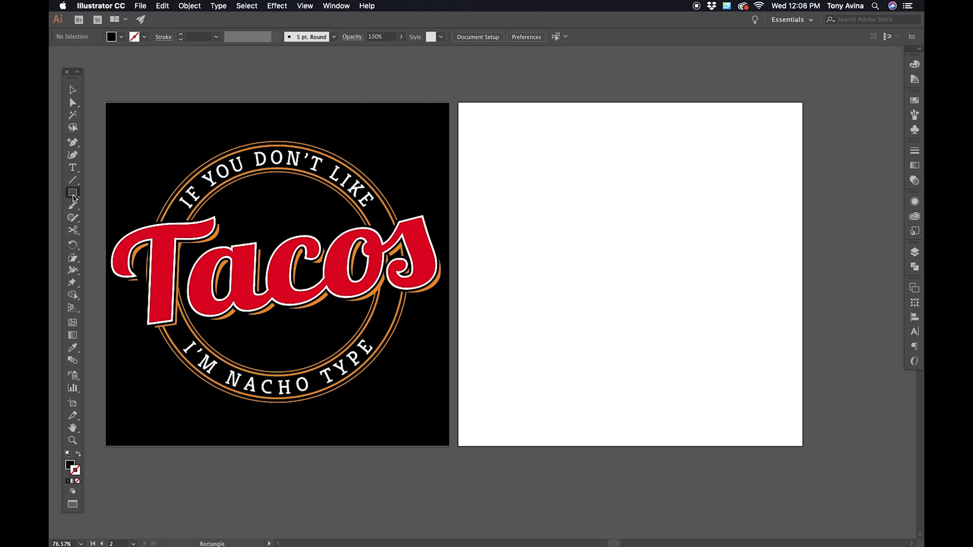
left_click(73, 197)
mouse_move(458, 103)
left_mouse_down()
mouse_move(467, 133)
mouse_move(600, 295)
mouse_move(717, 361)
mouse_move(803, 447)
left_mouse_up()
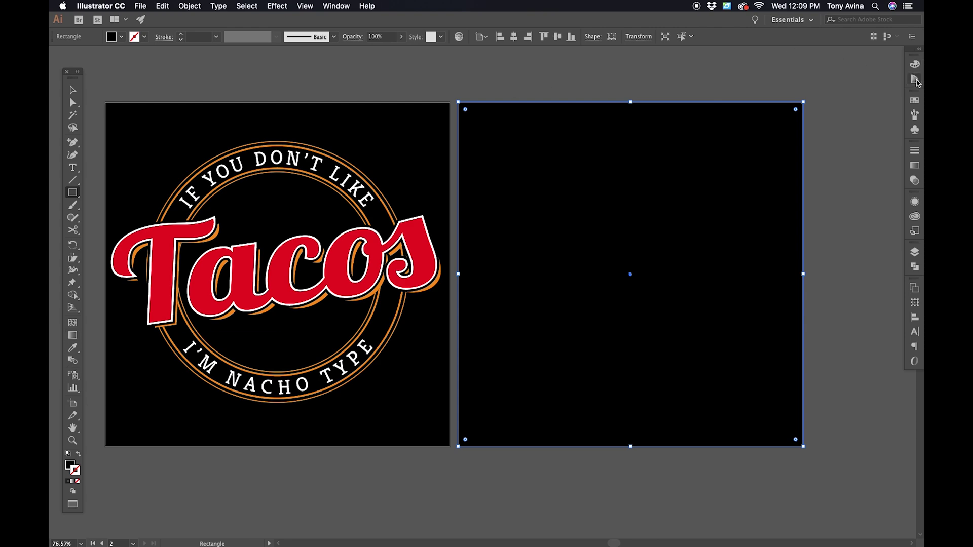
Fill the rectangle with Black from the Swatches panel
left_click(915, 101)
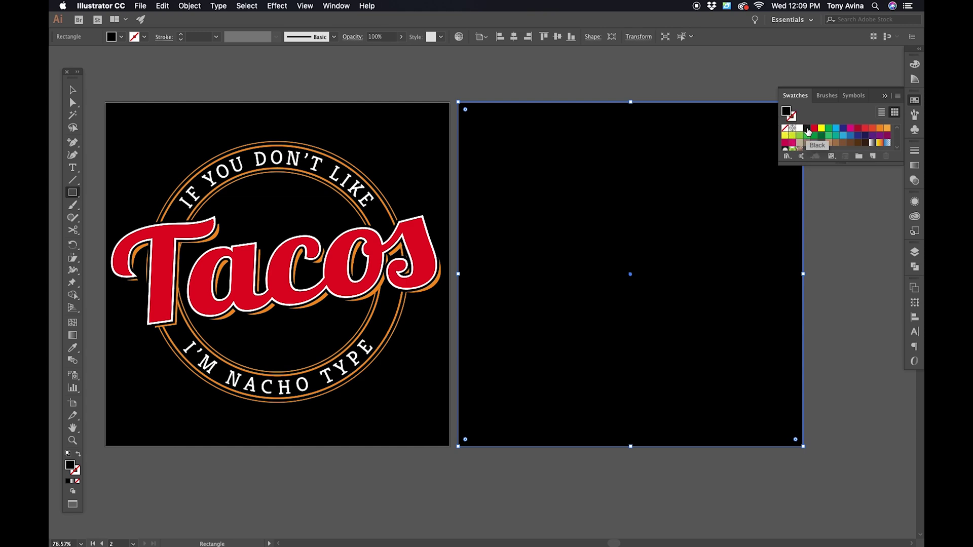
left_click(808, 130)
left_click(809, 132)
left_click(915, 64)
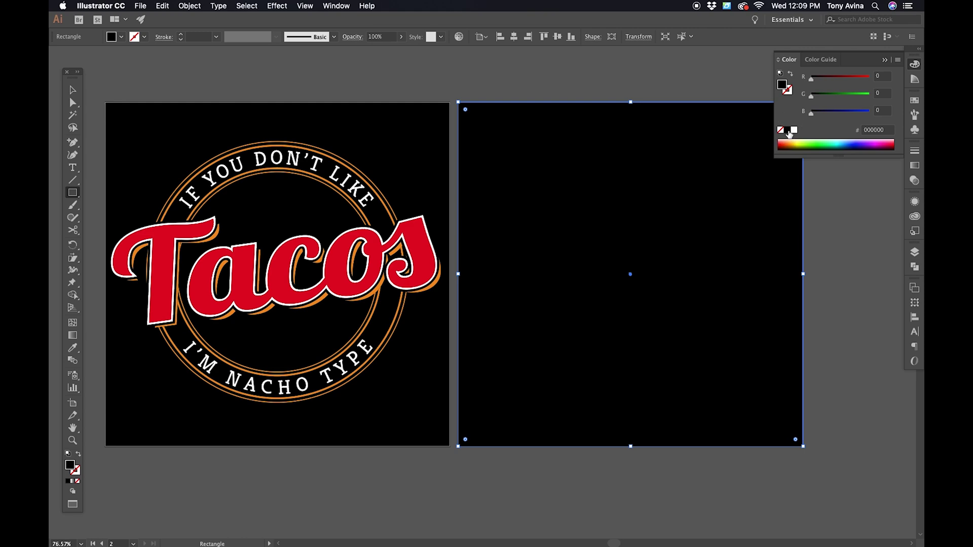
left_click(72, 90)
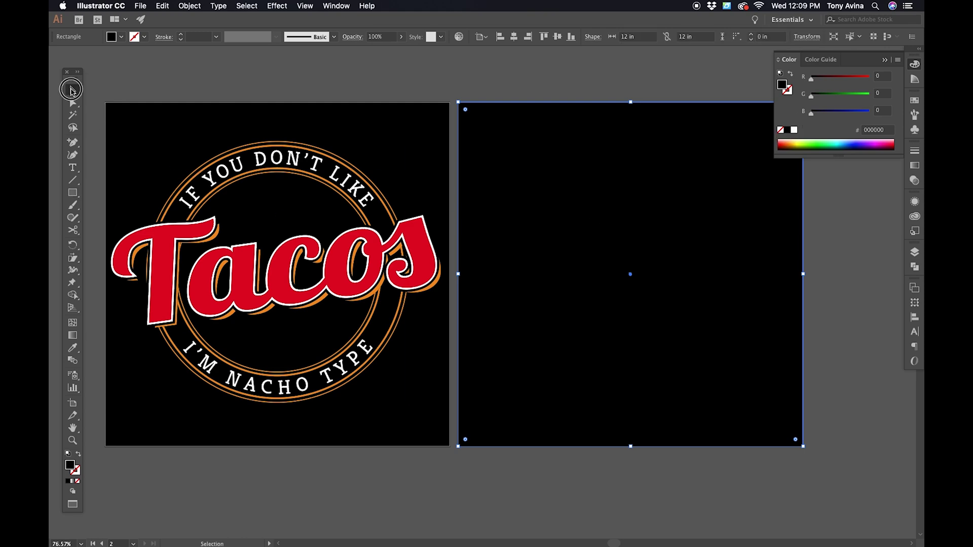
Lock the black rectangle with Object > Lock > Selection and confirm it can't be selected
left_click(200, 8)
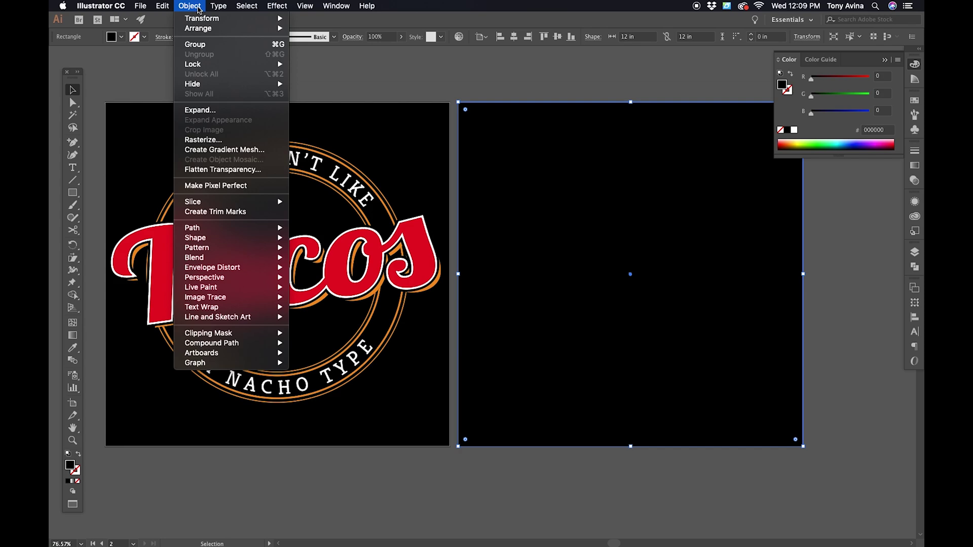
mouse_move(202, 64)
left_click(307, 63)
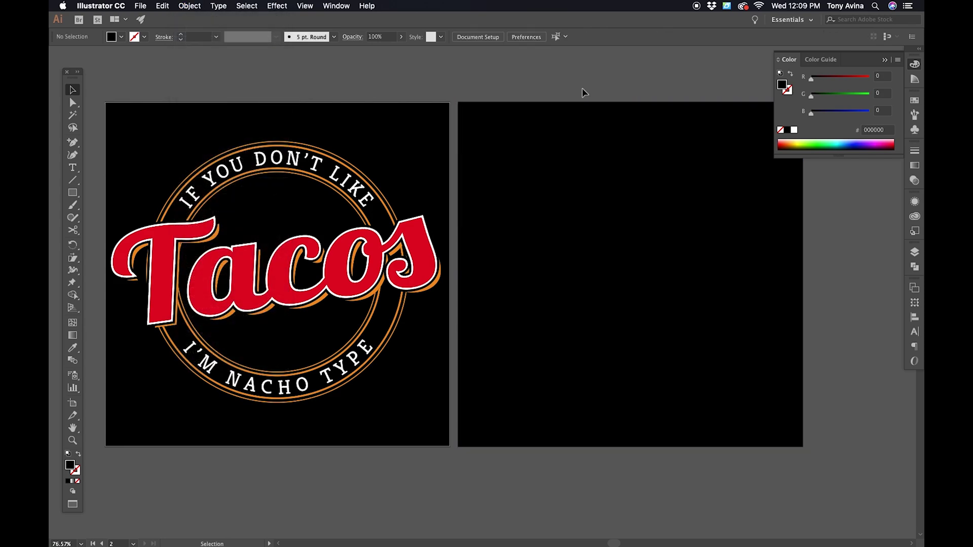
key("Tab")
left_click_drag(644, 189, 822, 119)
left_click(800, 197)
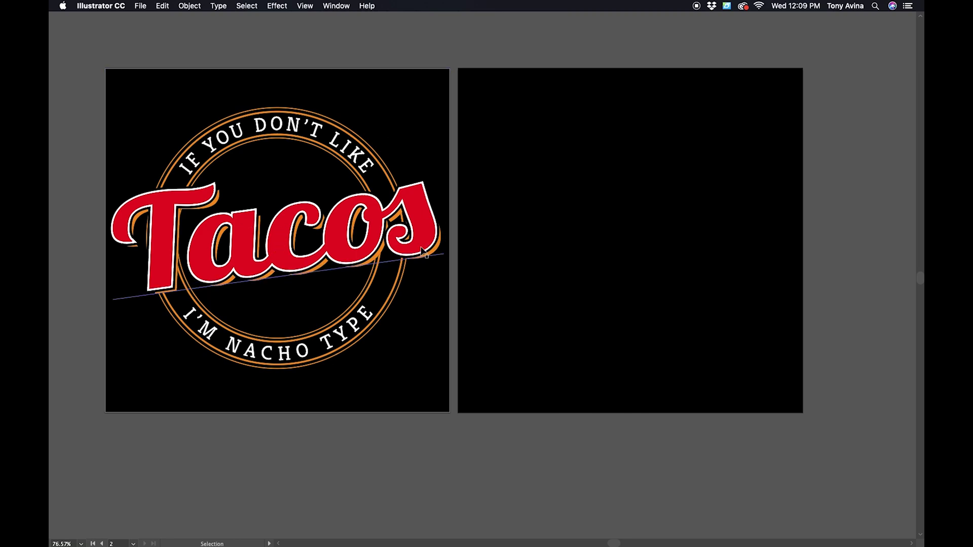
Bring the hidden panels back and review the Object menu
left_click(196, 7)
left_click(196, 6)
key("Tab")
left_click(196, 6)
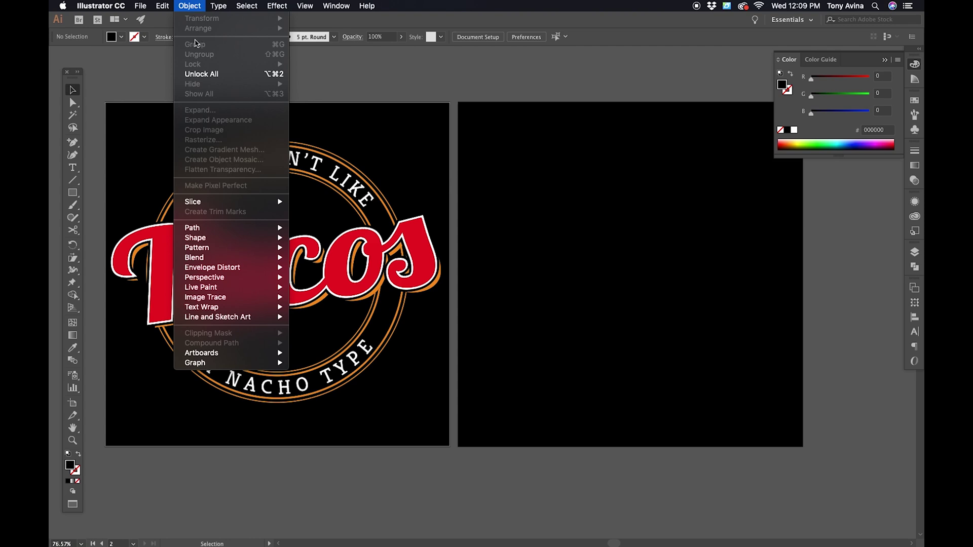
left_click(199, 76)
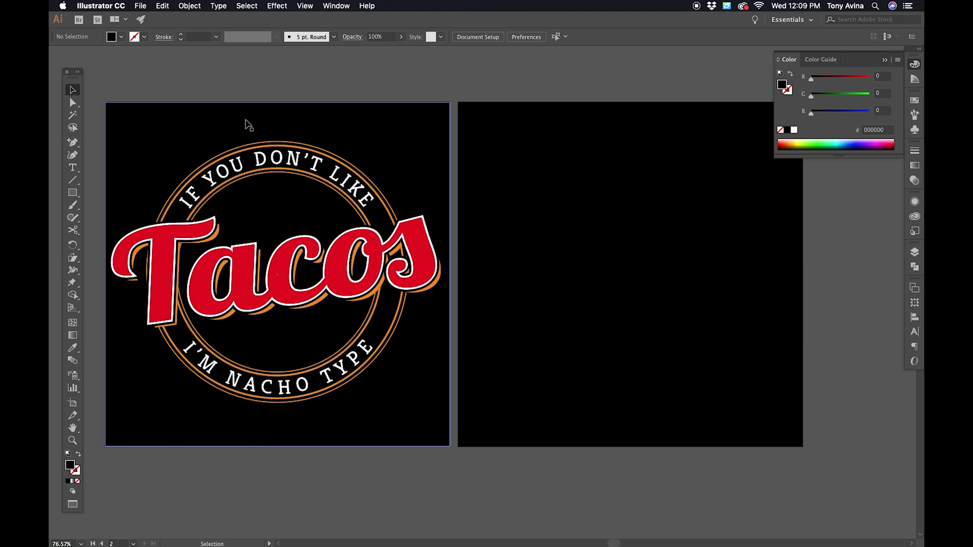
Draw a large circle centred on the black artboard with the Ellipse Tool
left_click(77, 195)
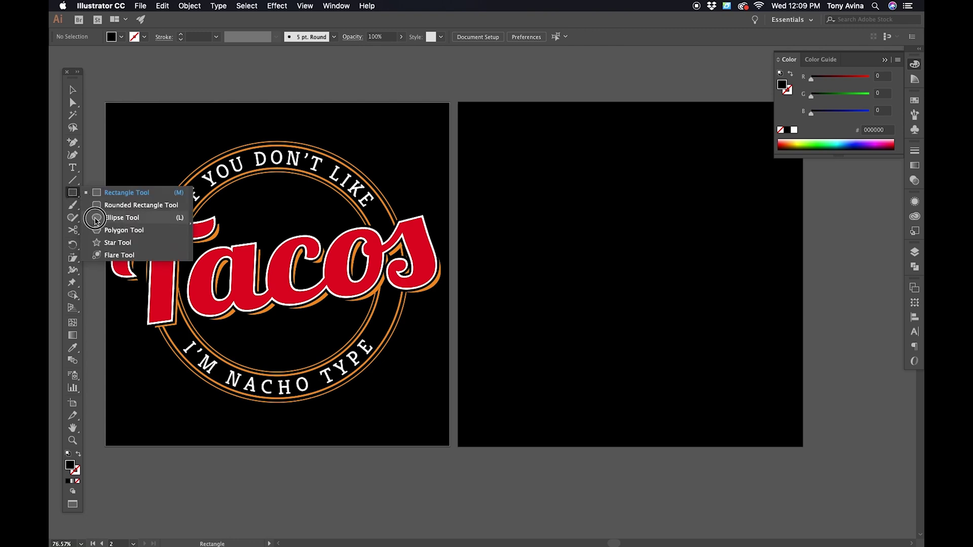
left_click(122, 217)
left_click(631, 274)
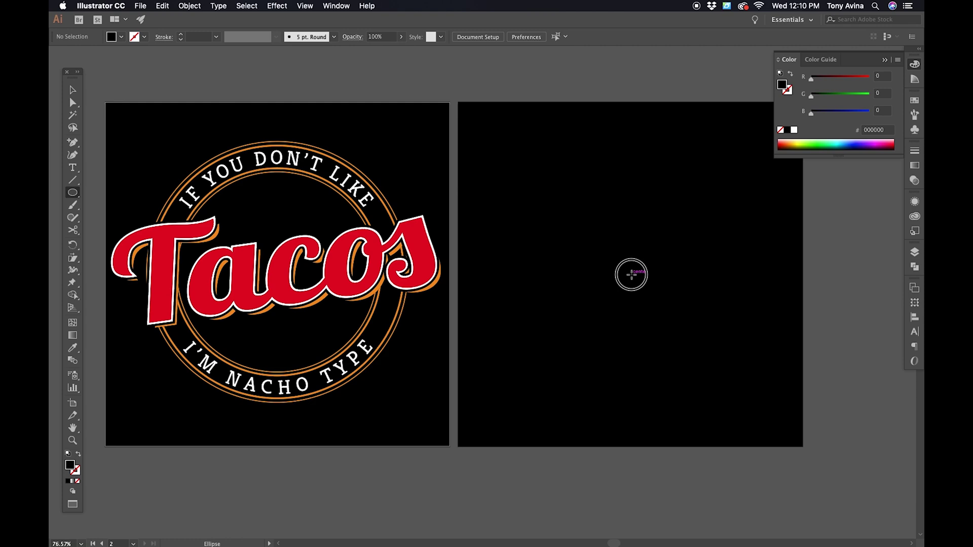
left_click_drag(631, 274, 746, 184)
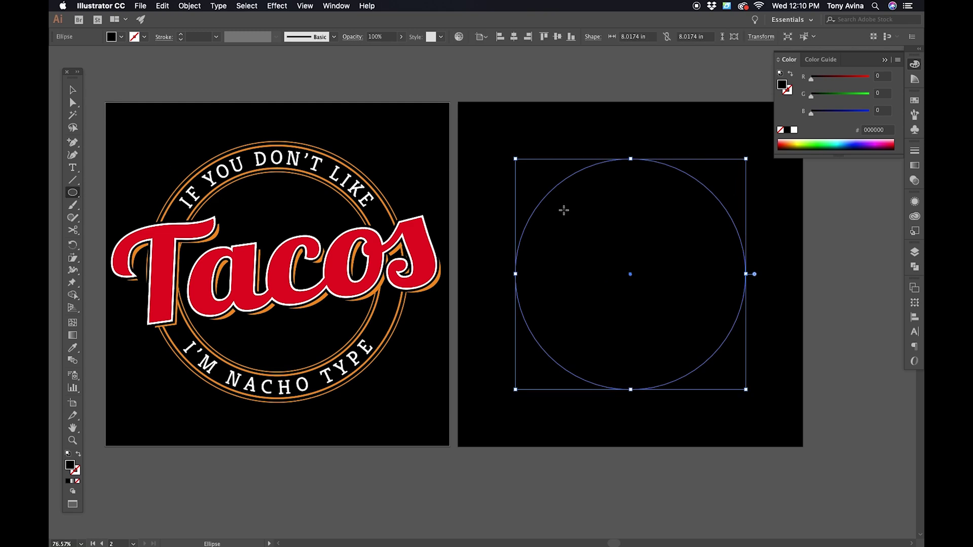
Give the circle no fill and a white 1 pt stroke
left_click(73, 90)
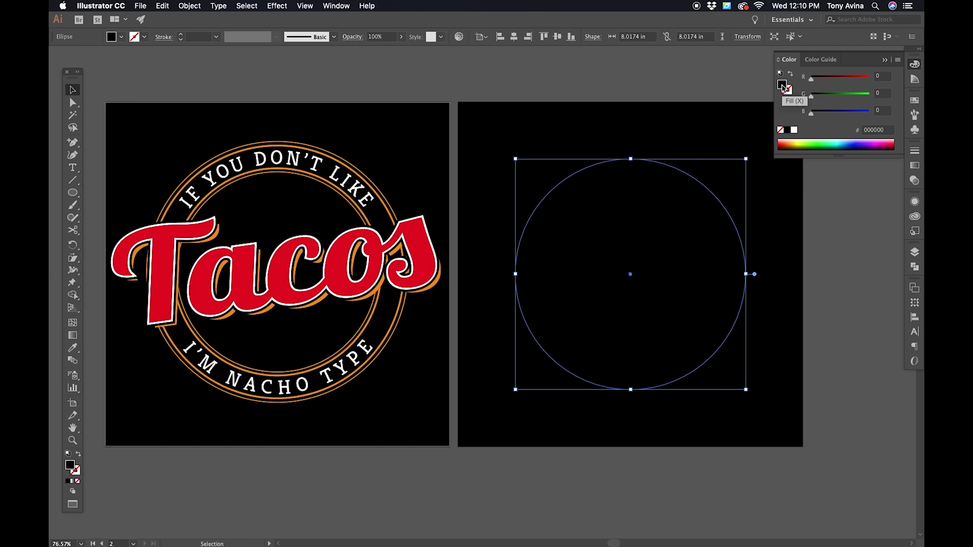
left_click(781, 131)
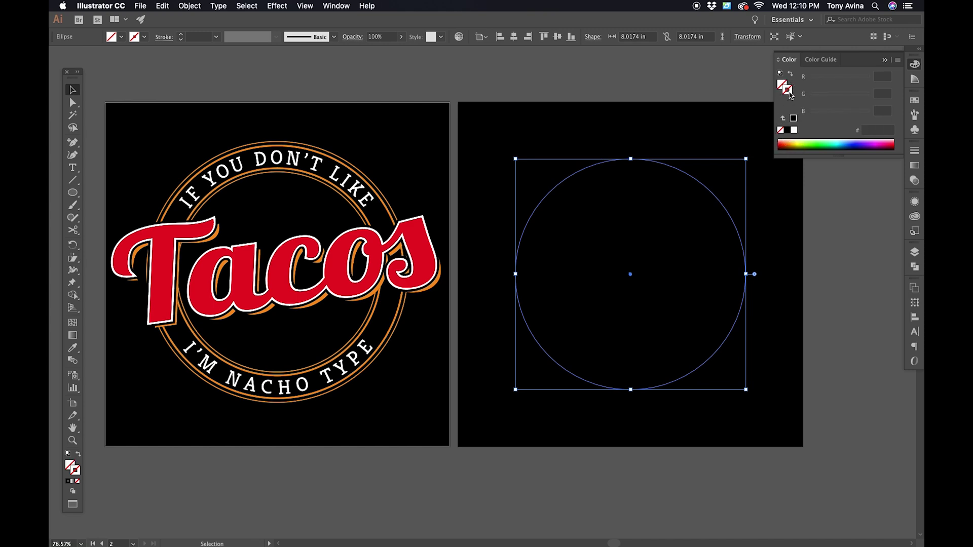
left_click(795, 131)
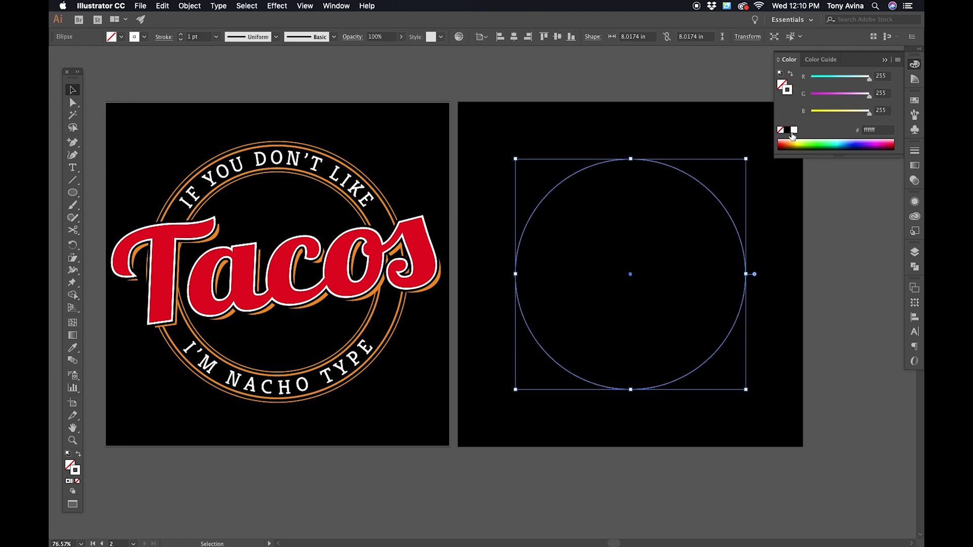
left_click(572, 125)
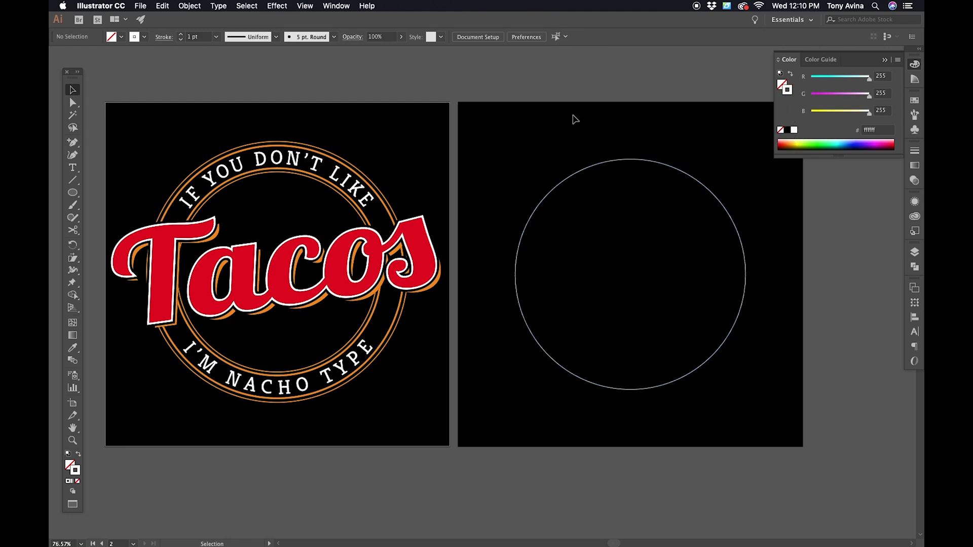
left_click(660, 163)
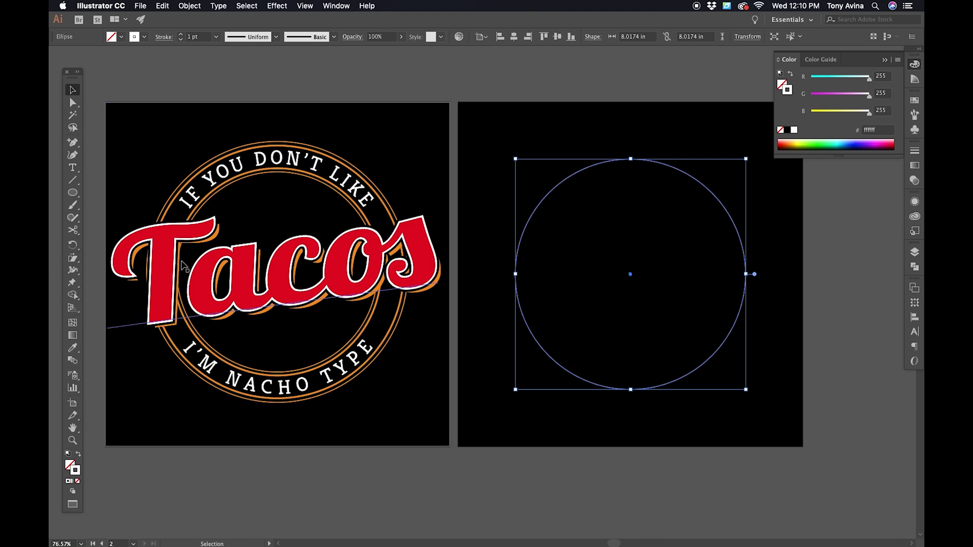
Cut the circle with the Scissors Tool at its leftmost and rightmost points, then deselect
left_click(74, 231)
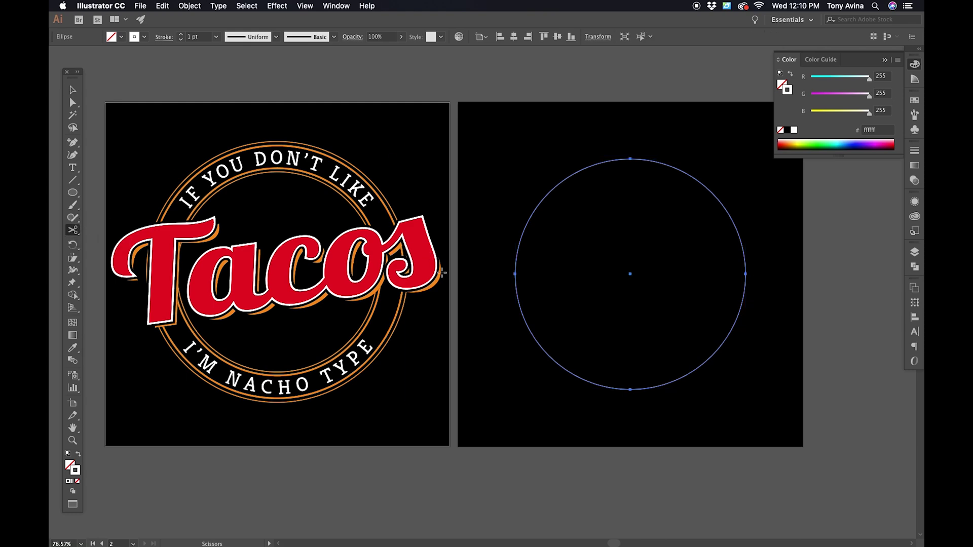
left_click(515, 275)
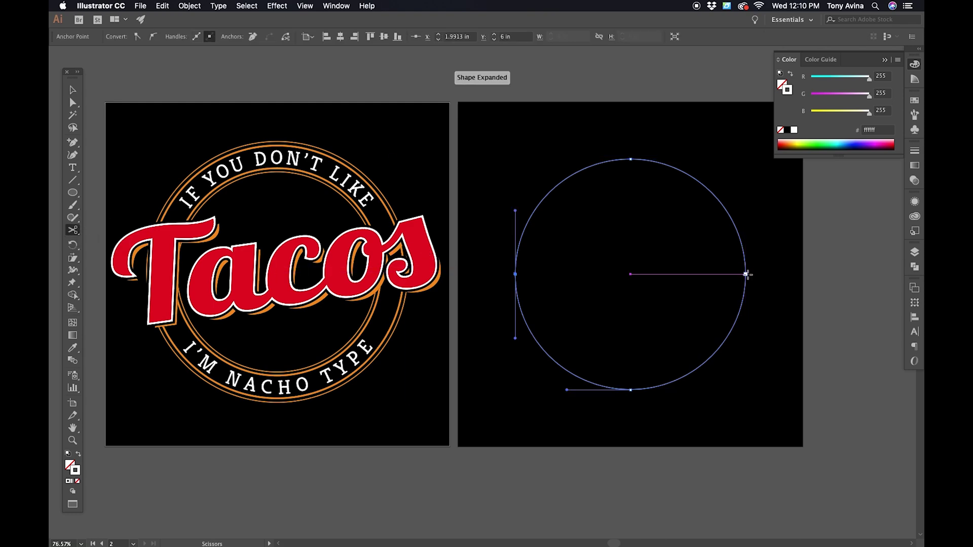
left_click(746, 274)
left_click(73, 90)
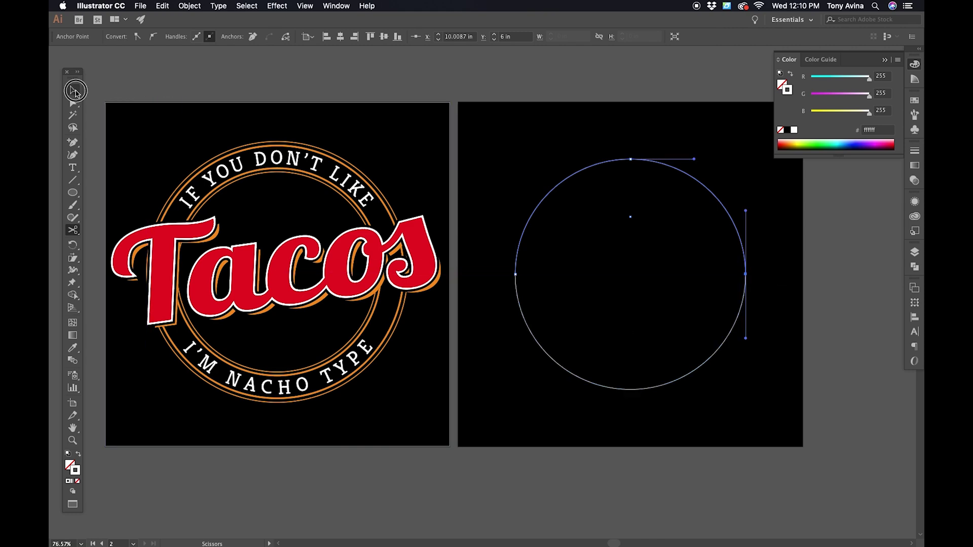
left_click(181, 87)
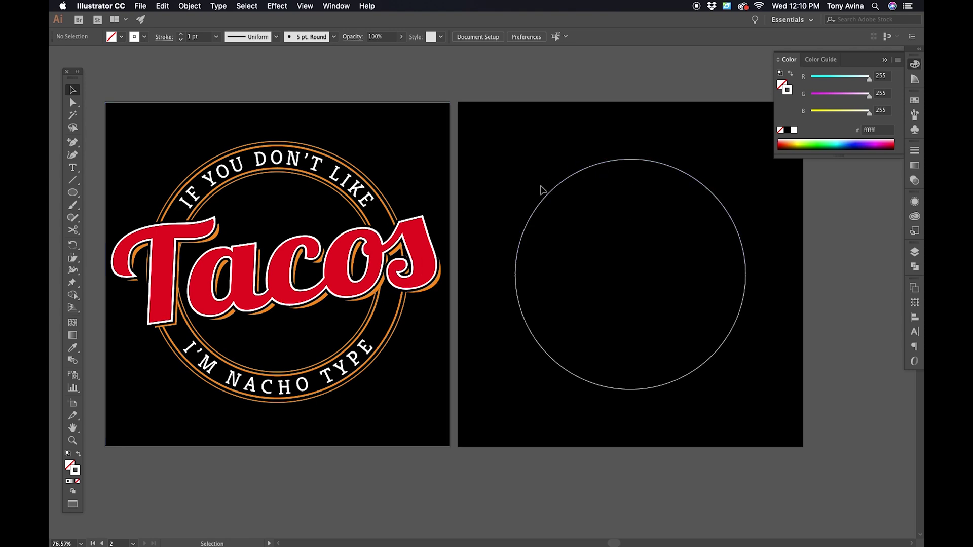
left_click(915, 63)
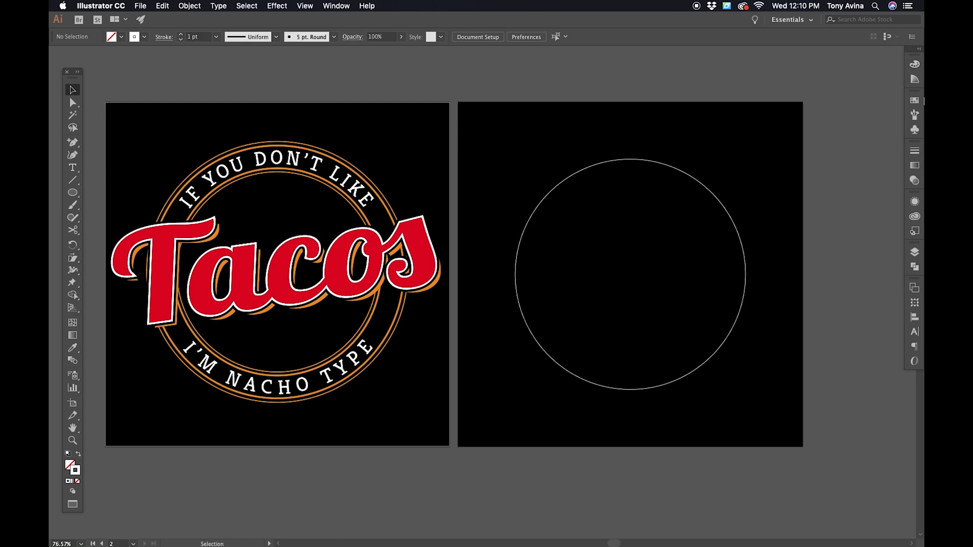
Start type along the top of the circle and make its fill white
left_click(74, 169)
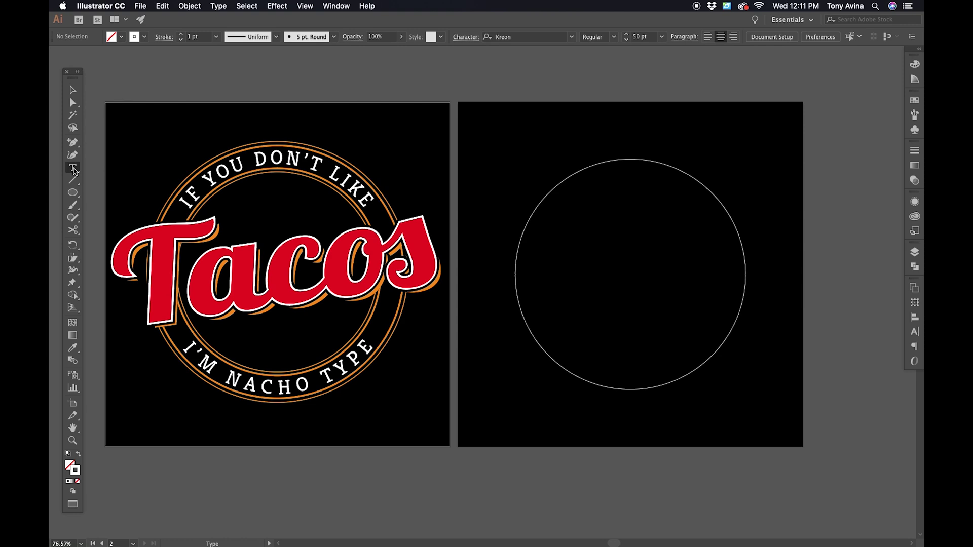
left_click(631, 157)
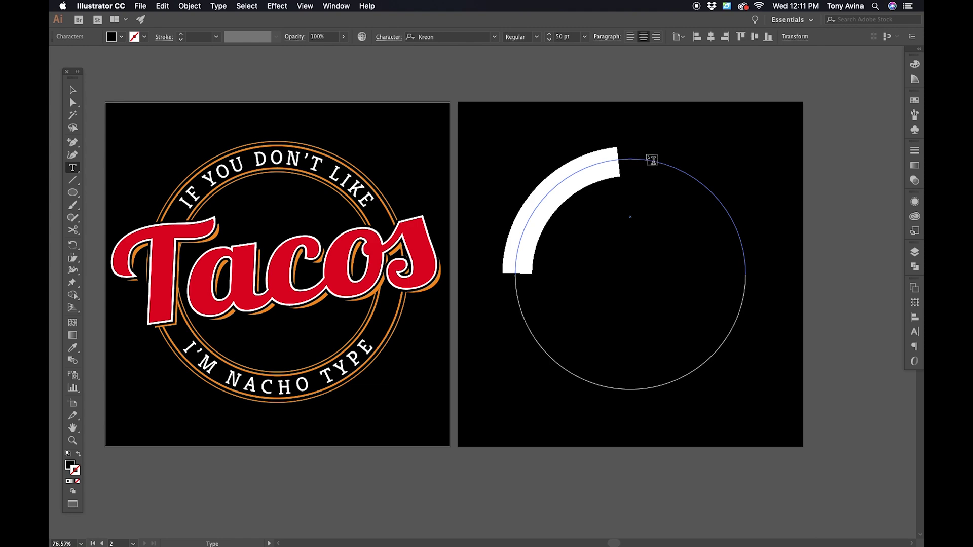
left_click(916, 64)
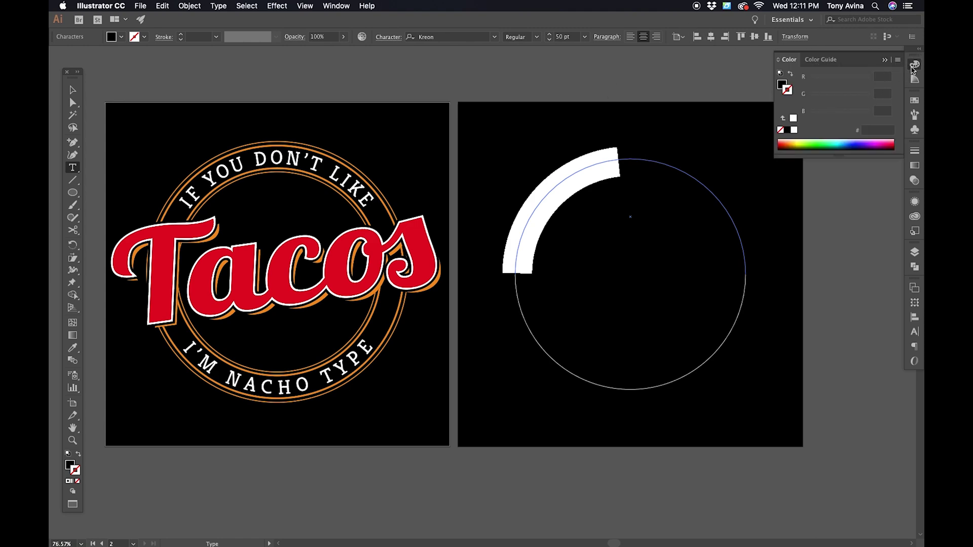
left_click(781, 85)
left_click(794, 130)
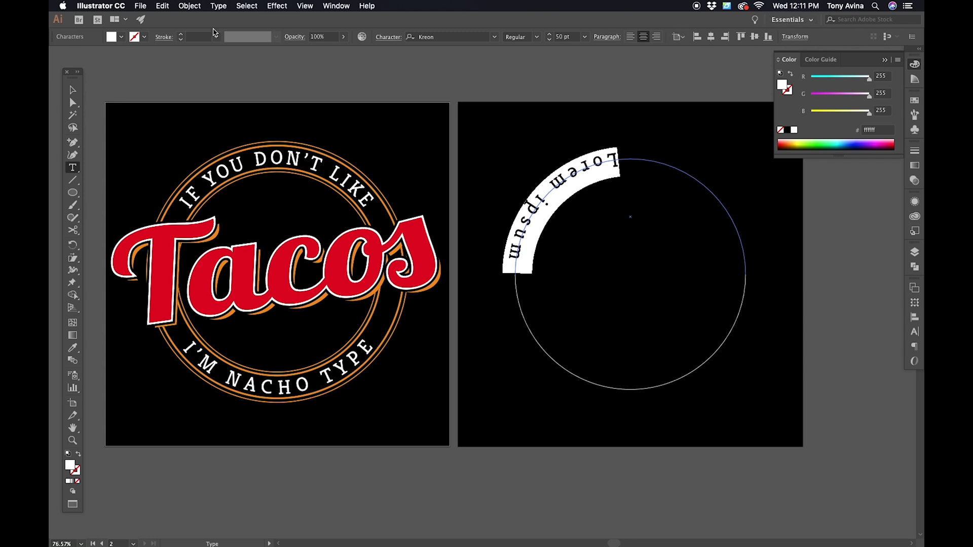
Replace the placeholder with 'IF YOU' and exit text editing
key("BackSpace")
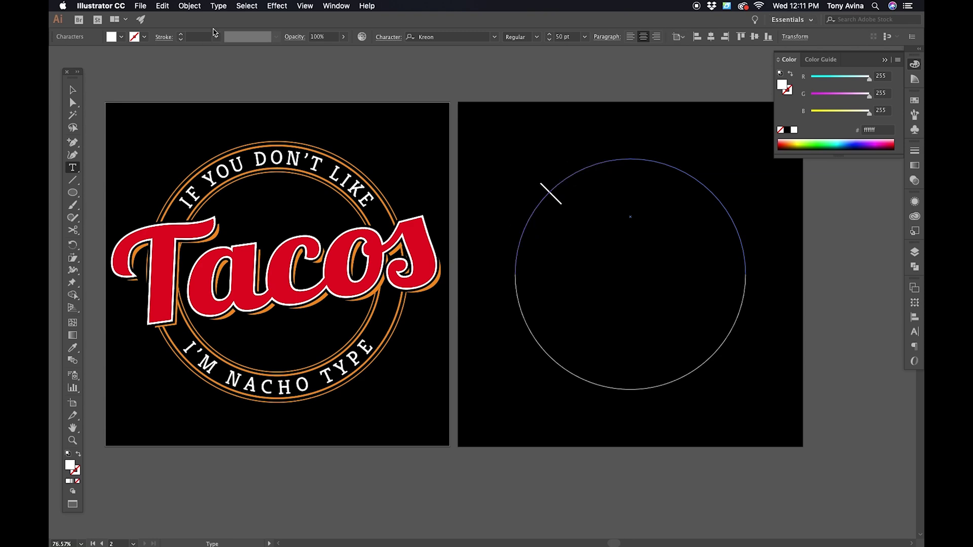
type("IF YOU")
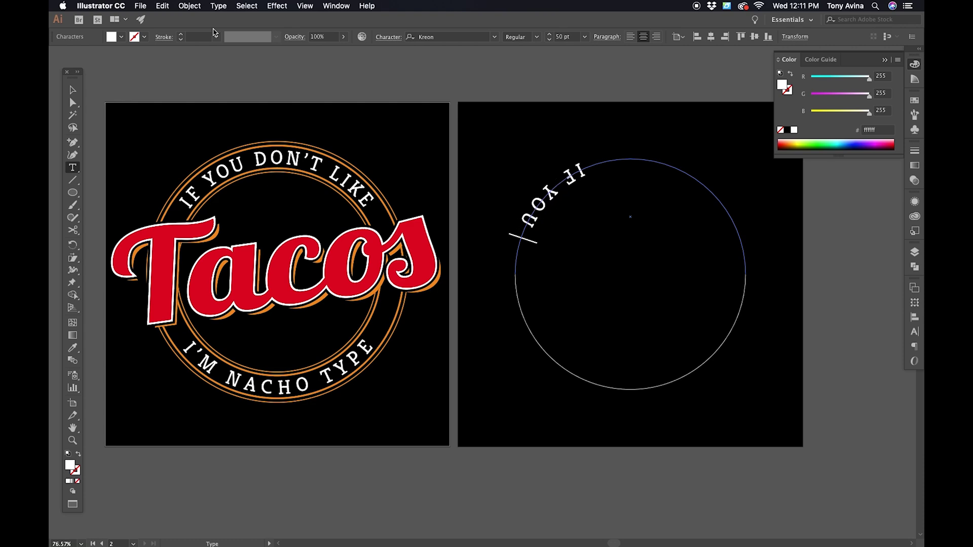
key("BackSpace")
key("Escape")
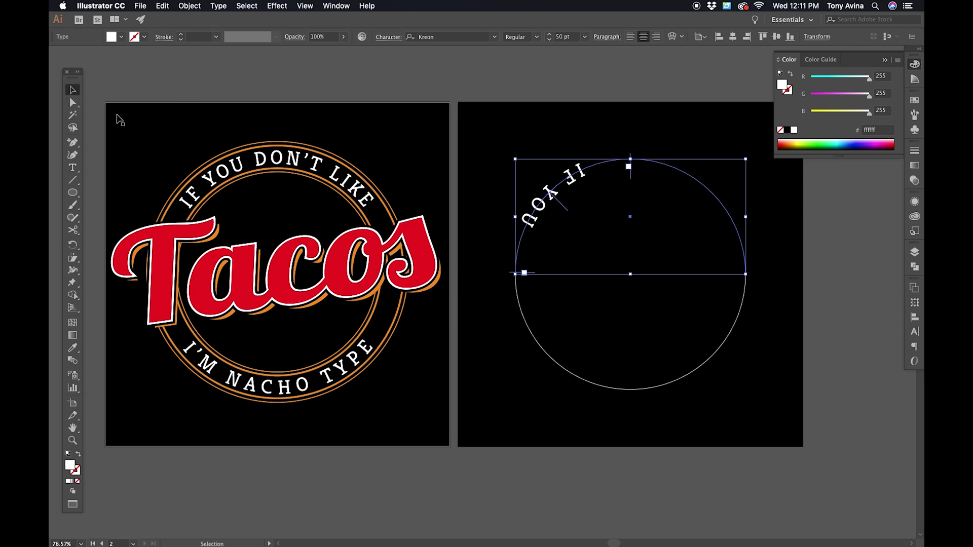
Drag the path-type brackets to slide IF YOU to the top and flip it outside the circle
left_click(73, 103)
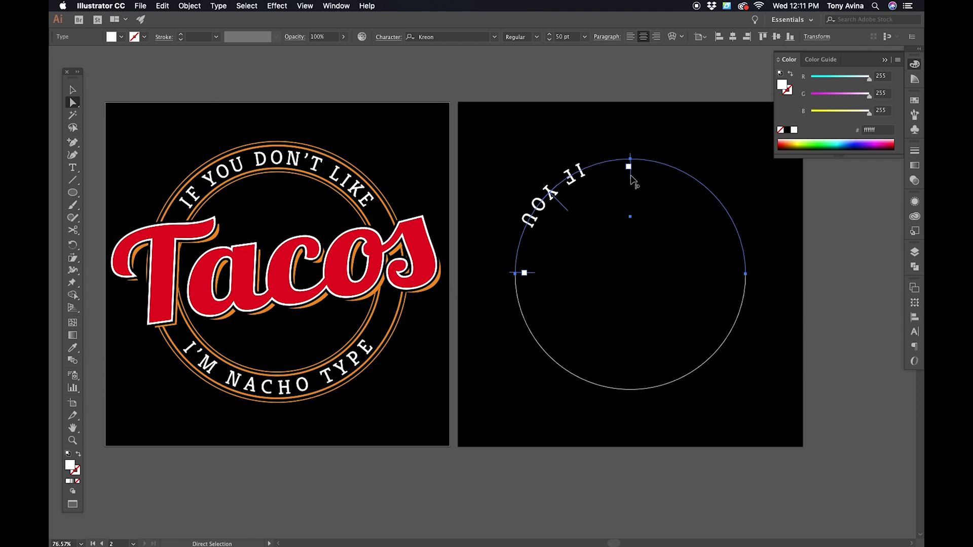
left_click_drag(630, 168, 759, 295)
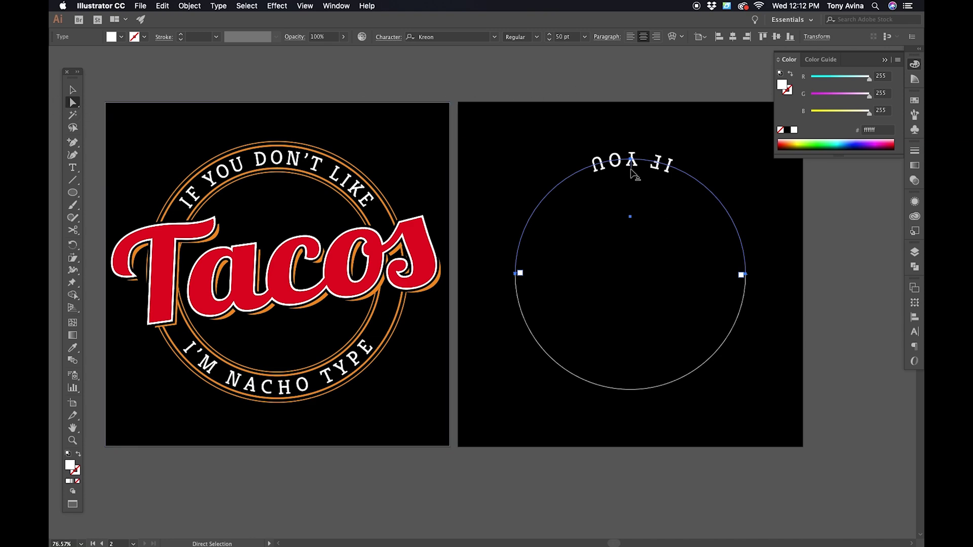
left_click_drag(631, 168, 640, 118)
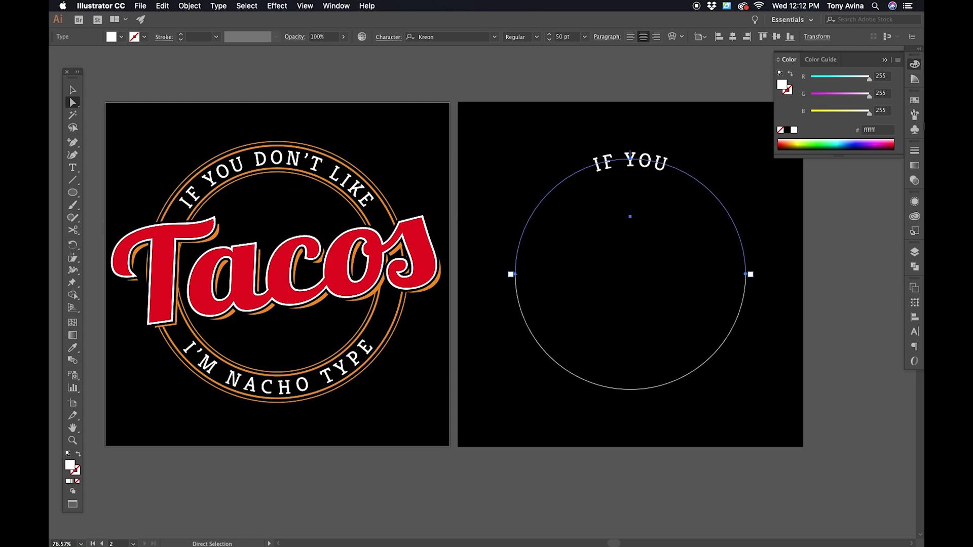
Set the arc text's baseline shift and tracking to 0 in the Character panel
left_click(913, 332)
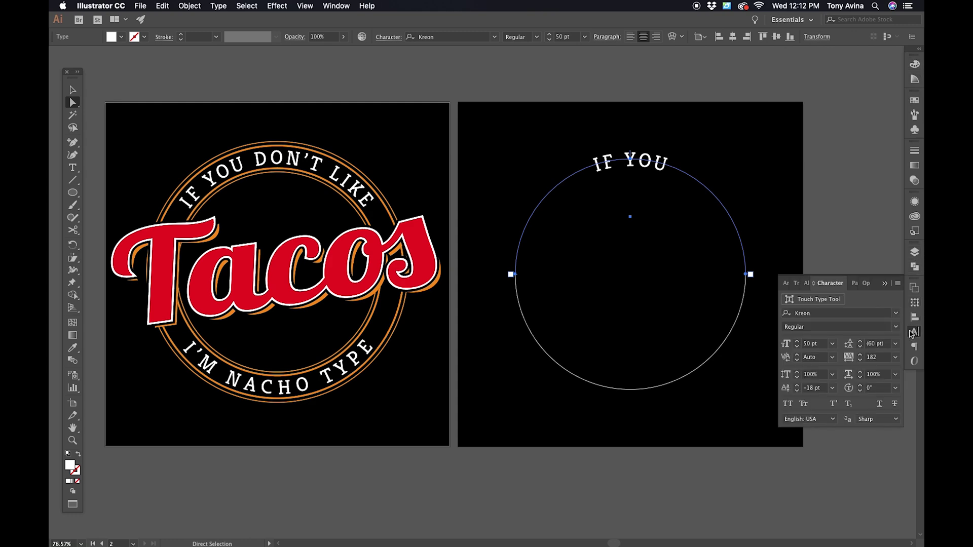
left_click(832, 388)
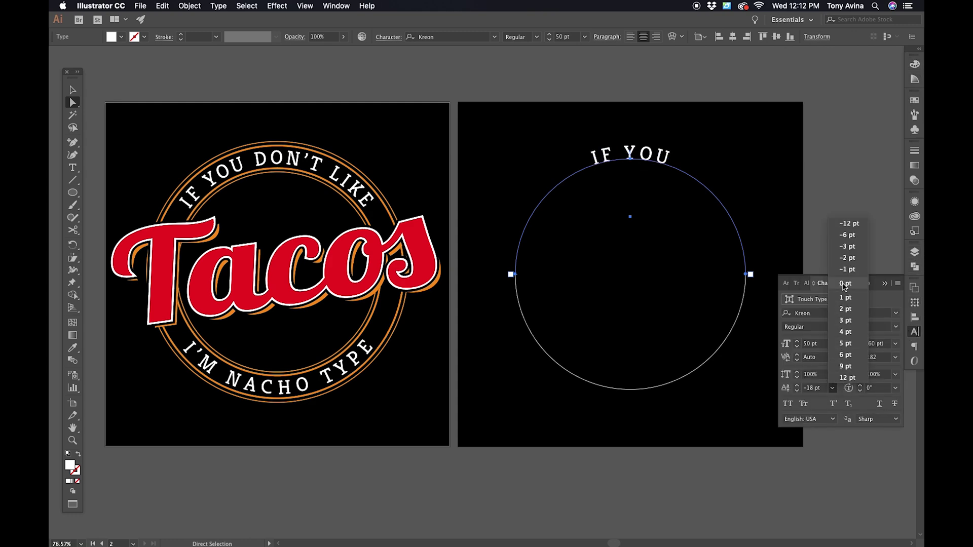
left_click(839, 283)
left_click(833, 113)
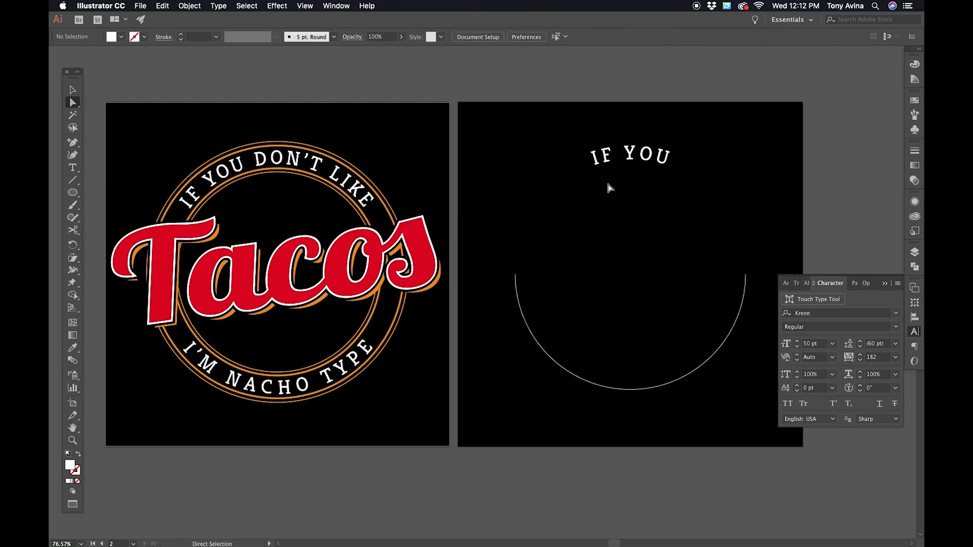
key("t")
left_click(637, 152)
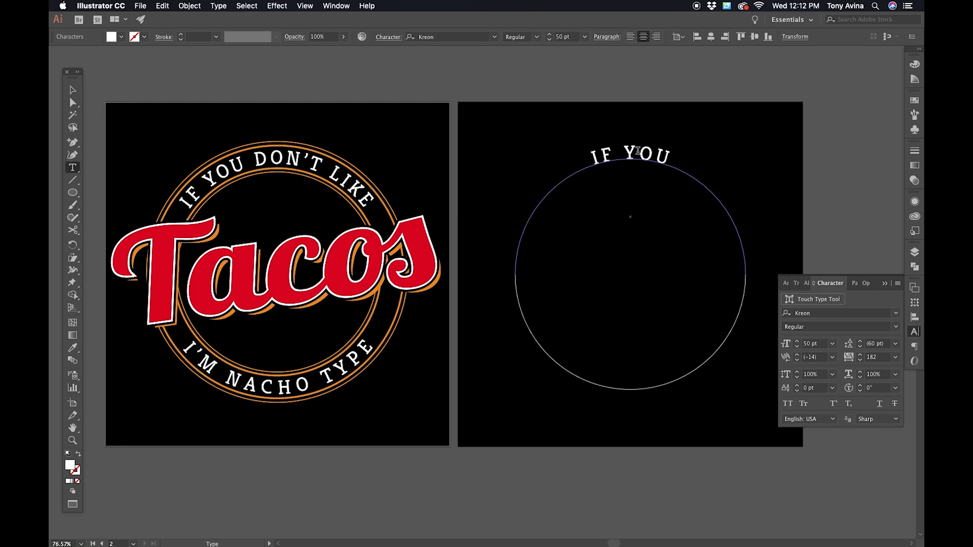
key("Escape")
left_click(895, 356)
left_click(880, 406)
Extend the top arc text to read 'IF YOU DON'T LIKE'
key("t")
left_click(658, 154)
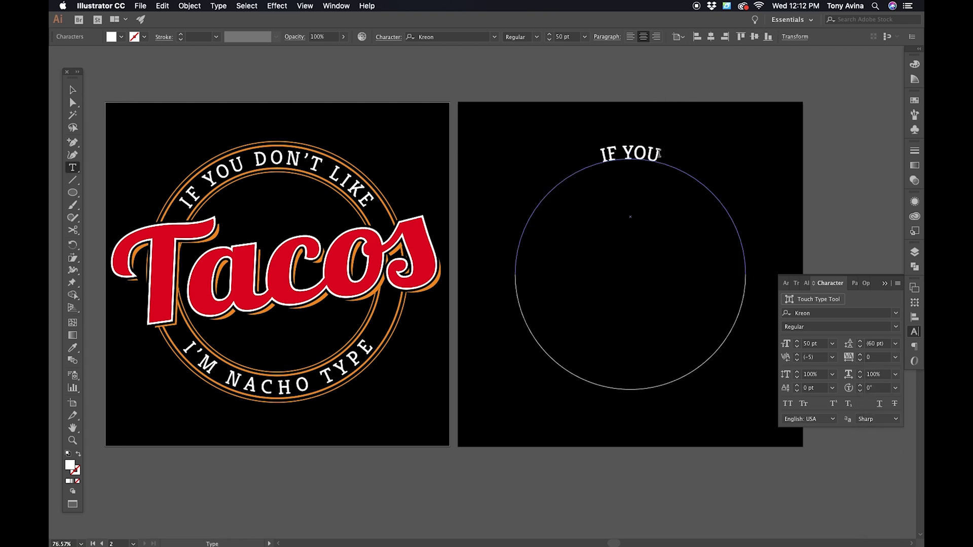
key("Right")
key("Right")
key("Right")
key("Right")
key("Right")
key("Right")
type("DON'T LIKE")
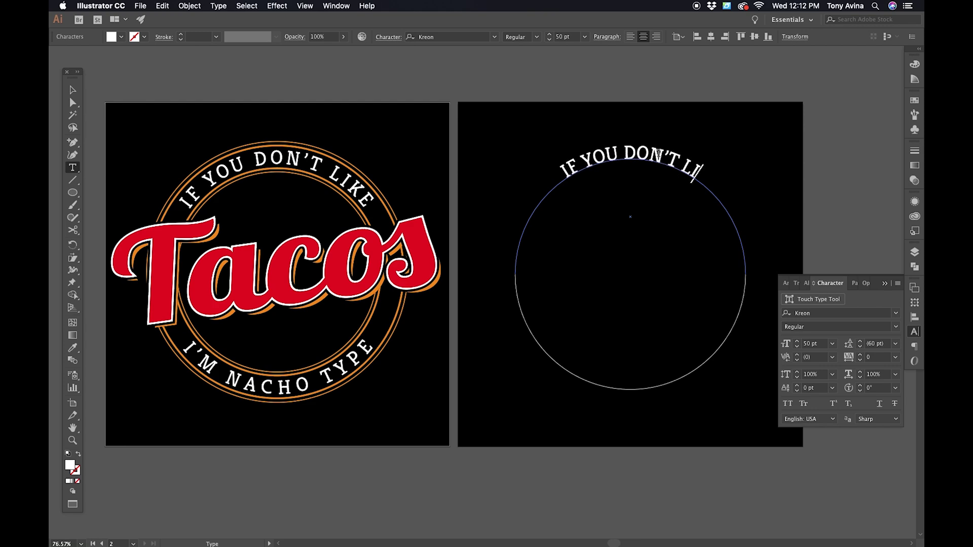
type(" TACOS")
key("BackSpace")
key("BackSpace")
key("BackSpace")
key("BackSpace")
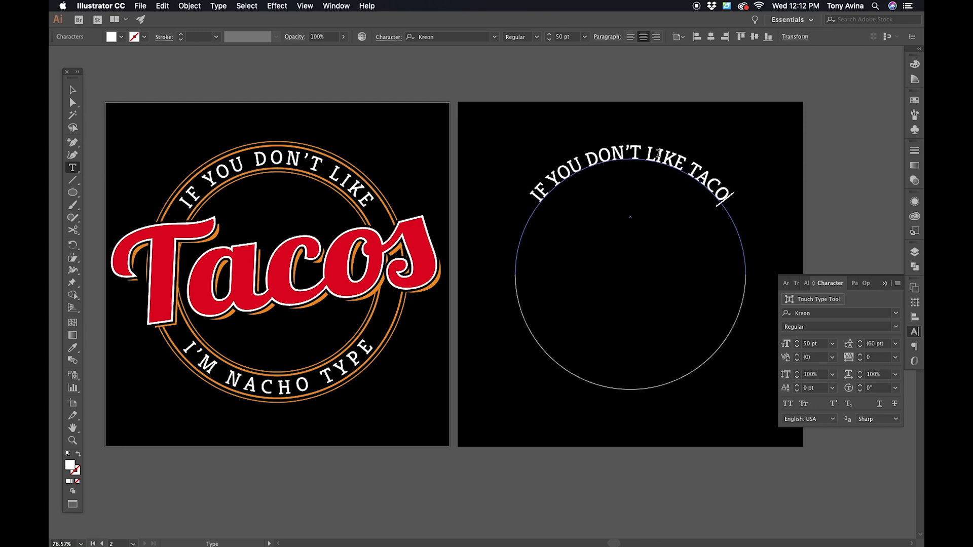
key("BackSpace")
key("BackSpace")
key("Escape")
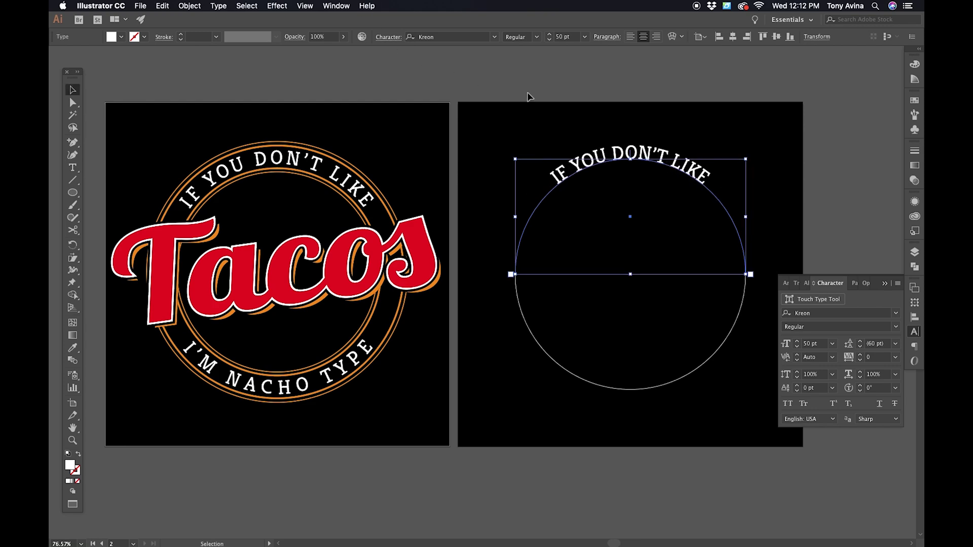
left_click(115, 87)
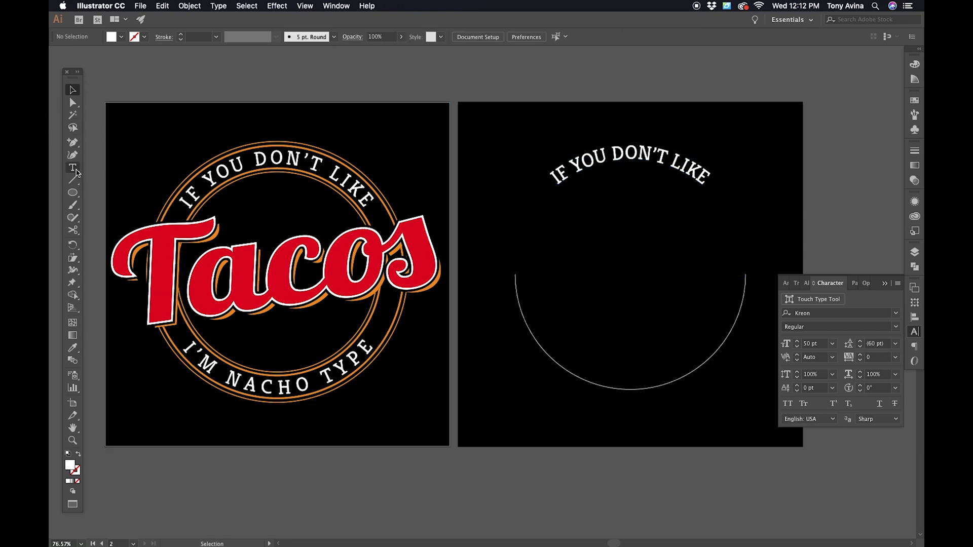
left_click(74, 169)
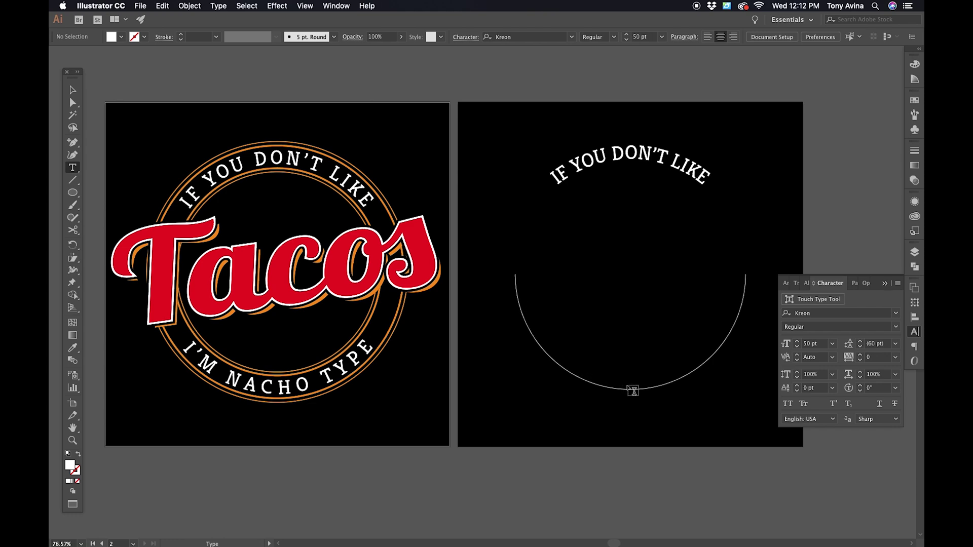
Start path text on the circle's lower right and clear its placeholder
left_click(632, 389)
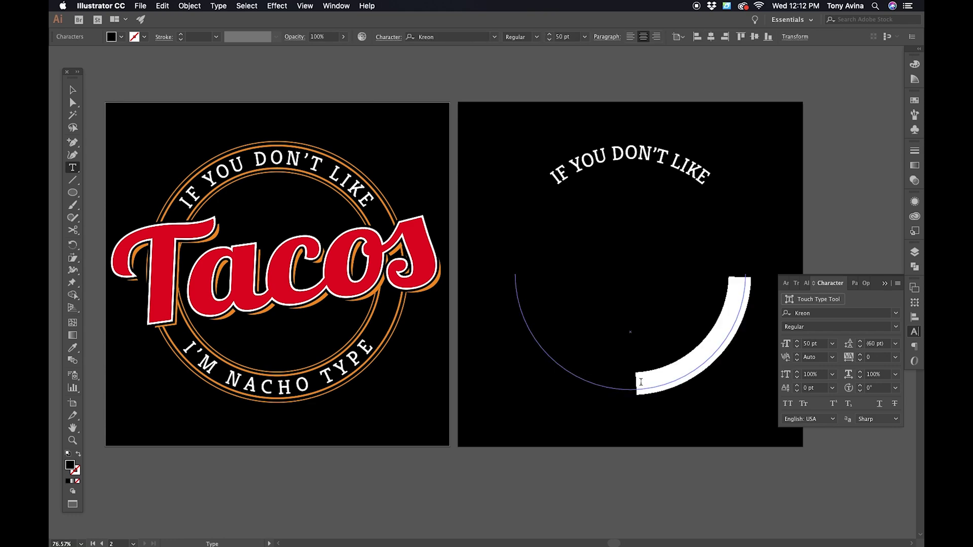
key("BackSpace")
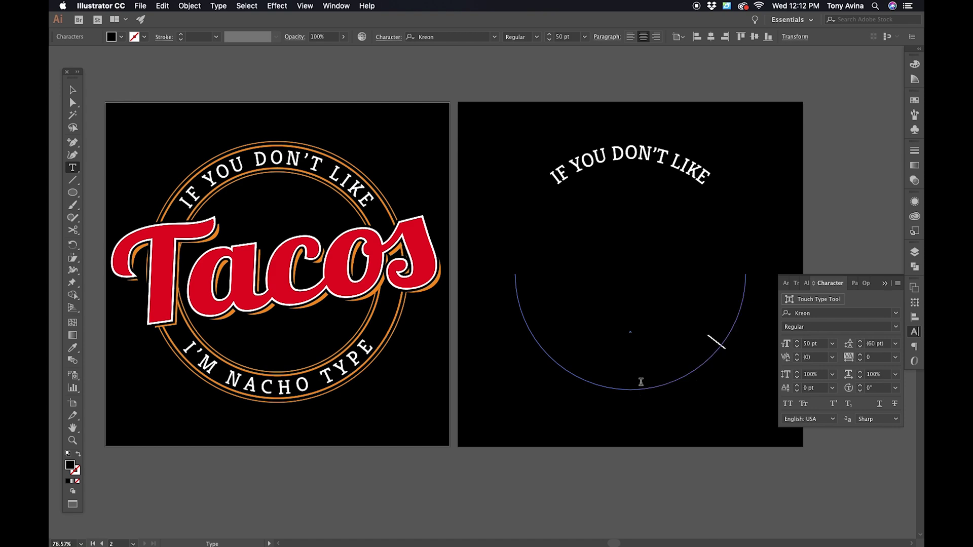
key("Escape")
left_click(798, 213)
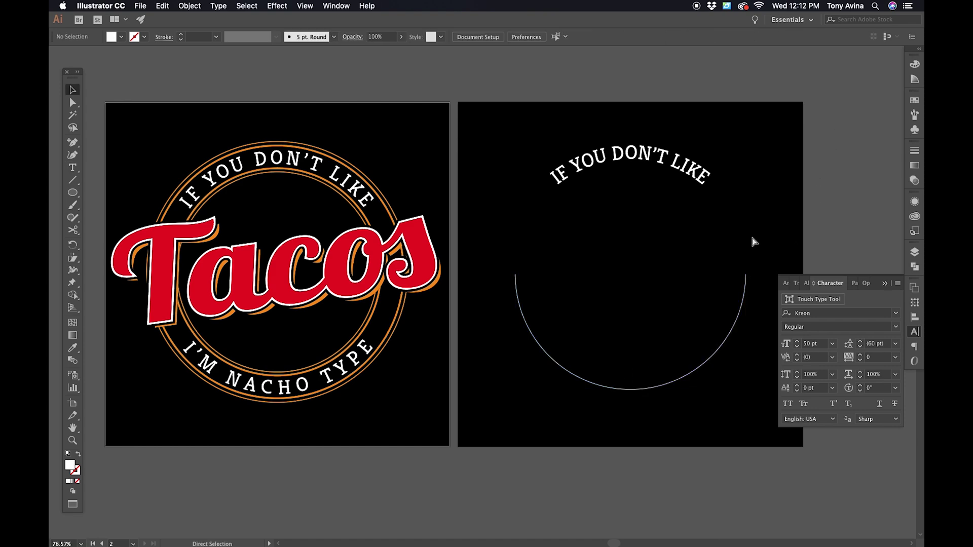
Type white 'I'M NACHO TYPE' along the circle's lower right
key("t")
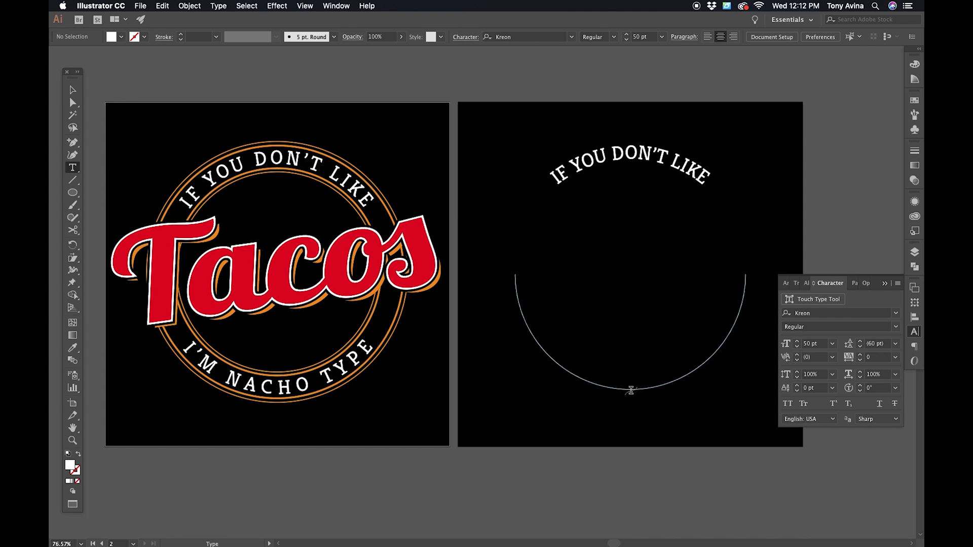
left_click(633, 389)
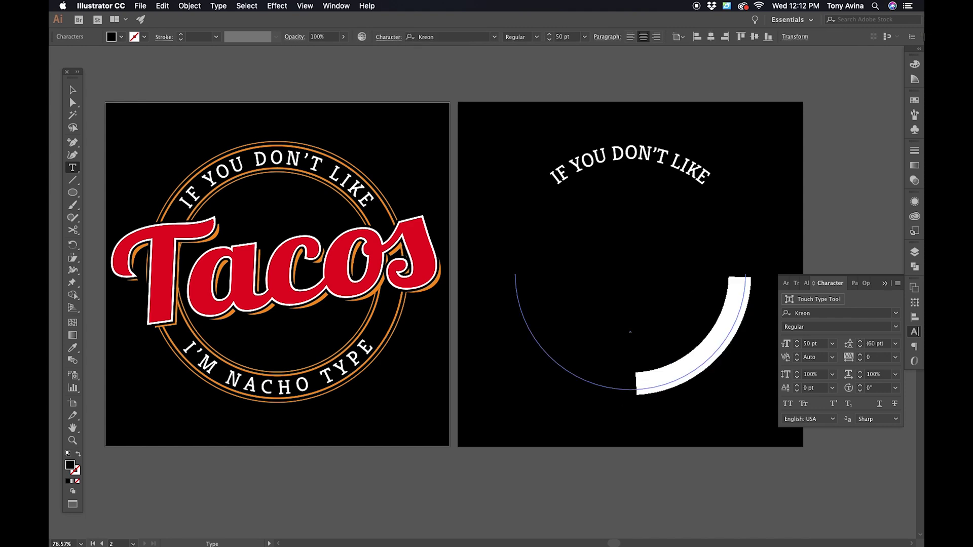
left_click(915, 64)
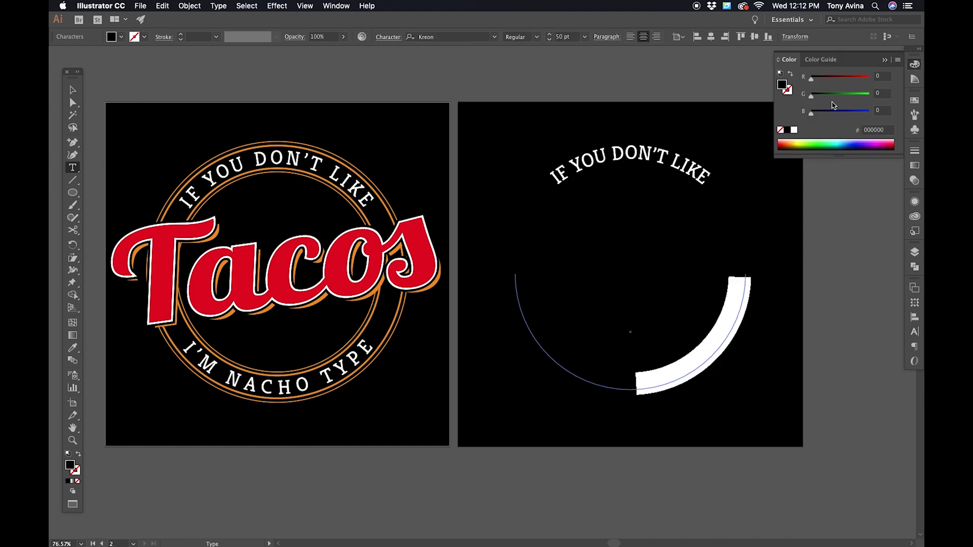
left_click(794, 130)
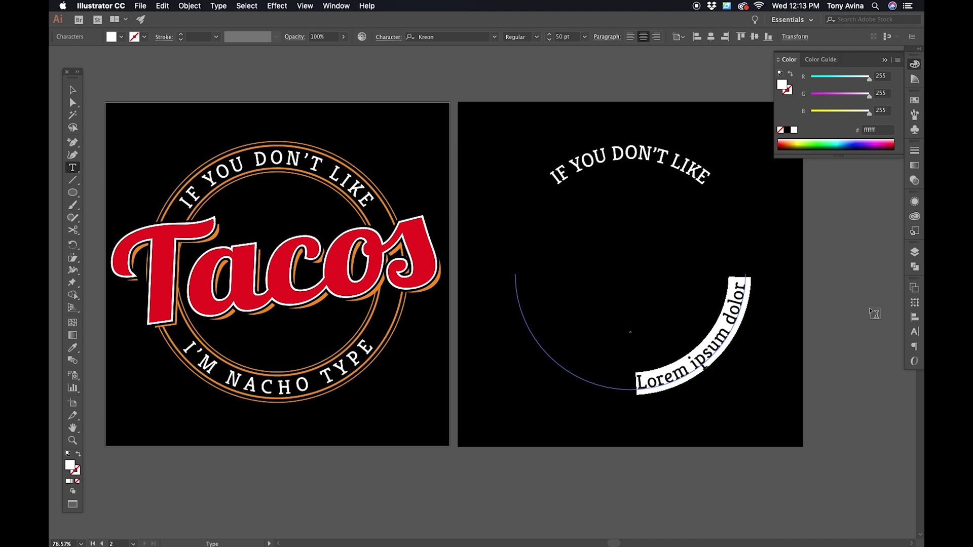
type("I'M N")
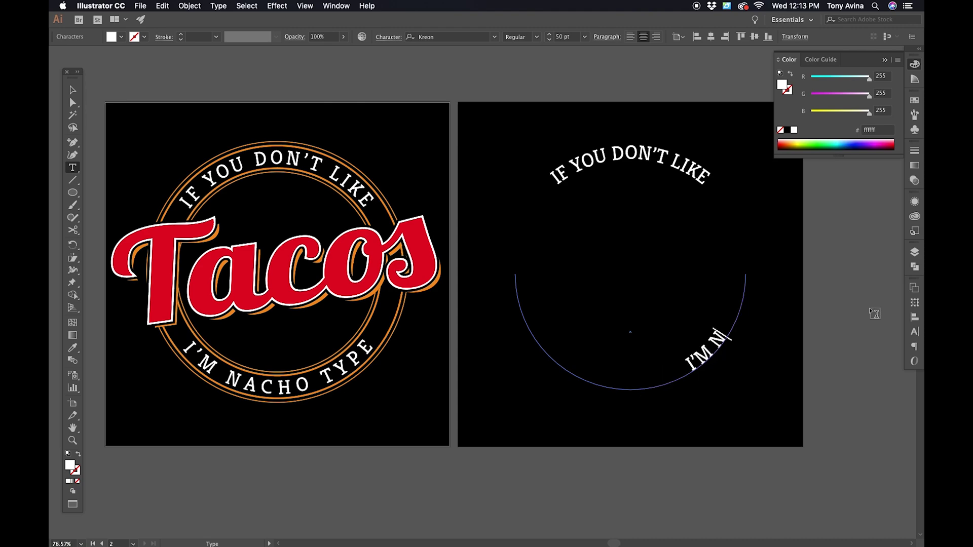
type("ACHO TYPE")
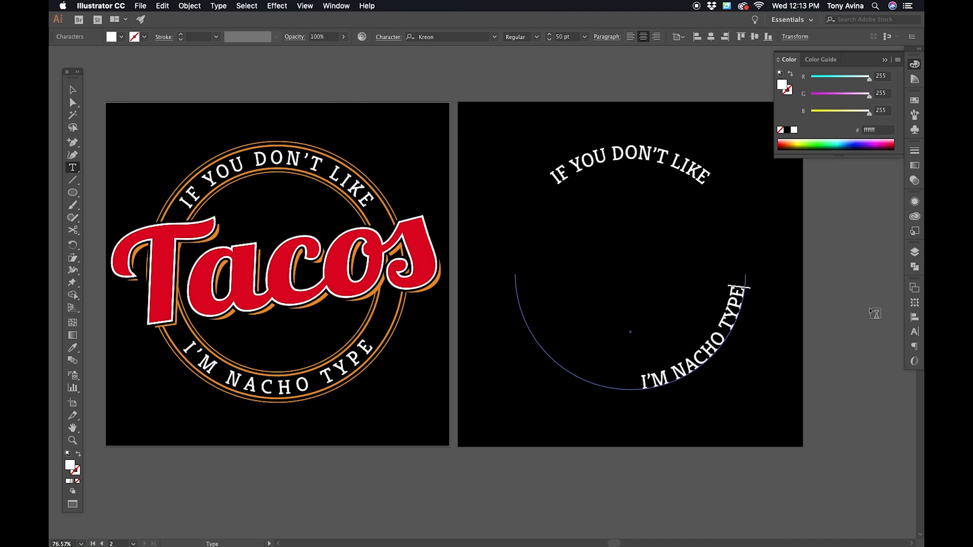
key("Escape")
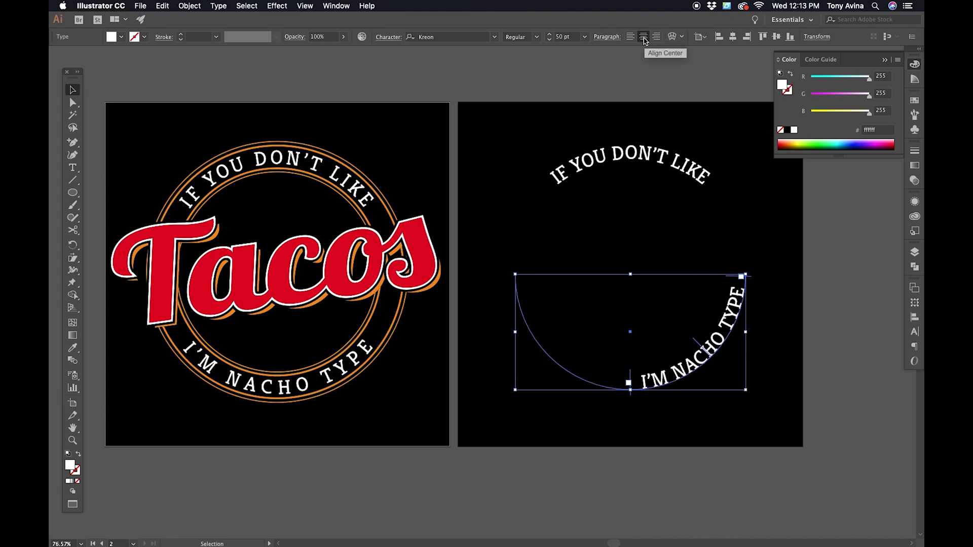
Centre-align I'M NACHO TYPE, slide it to the circle's bottom, and delete the unused upper arc
left_click(644, 37)
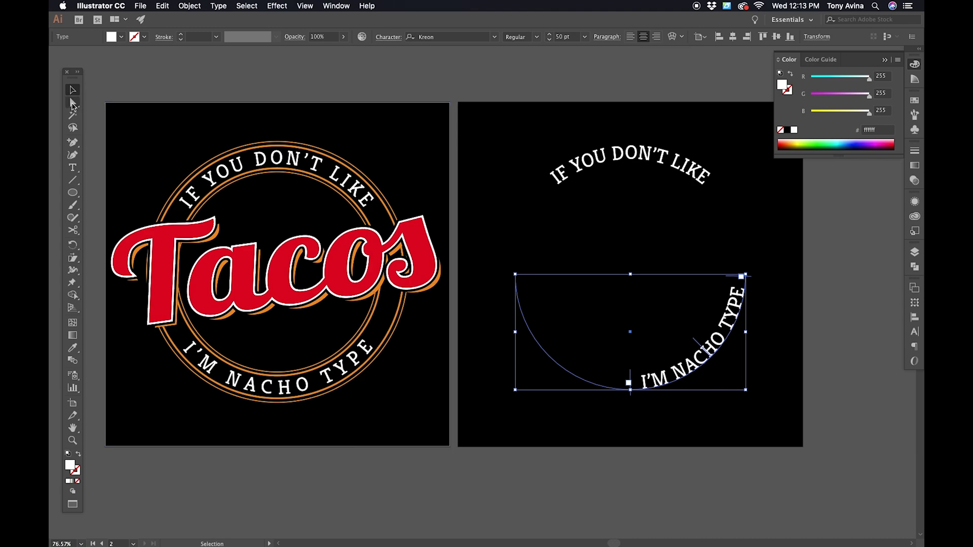
left_click(73, 104)
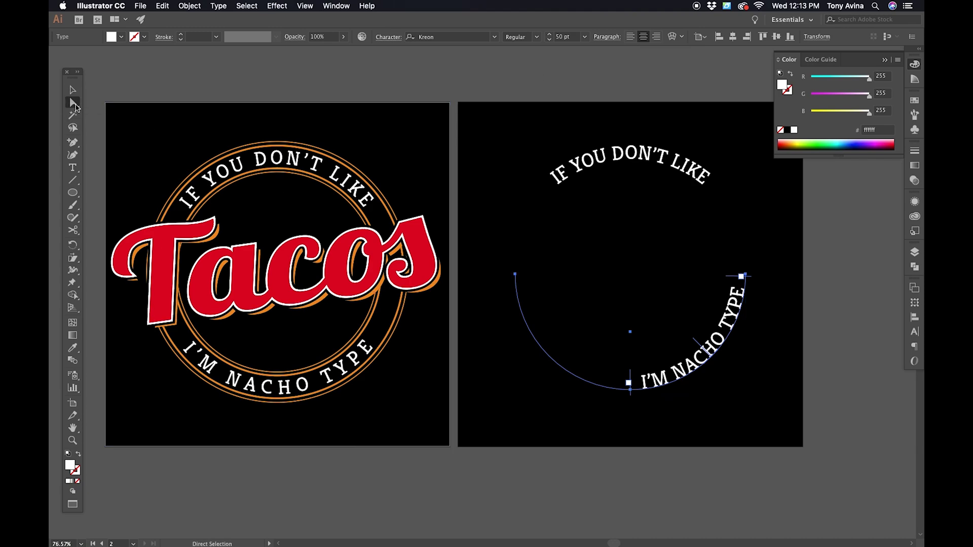
left_click(631, 378)
left_click_drag(631, 377, 531, 268)
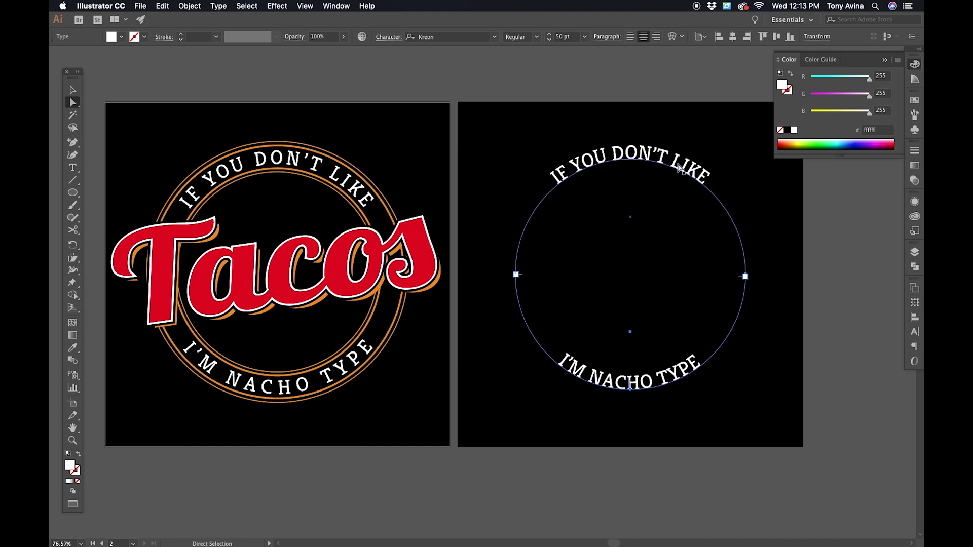
left_click(745, 246)
key("Delete")
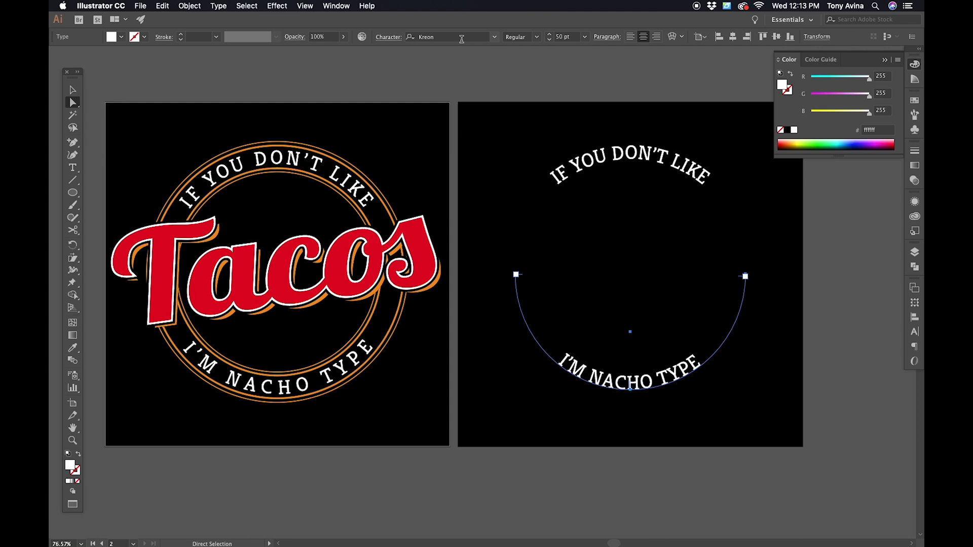
Set the 'IF YOU DON'T LIKE' text in the Kreon typeface
left_click(608, 157)
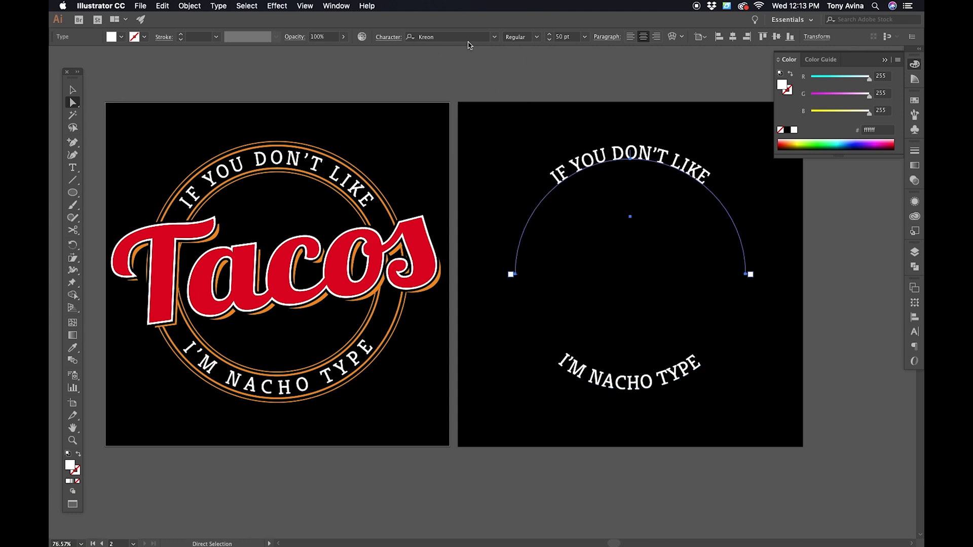
left_click(431, 37)
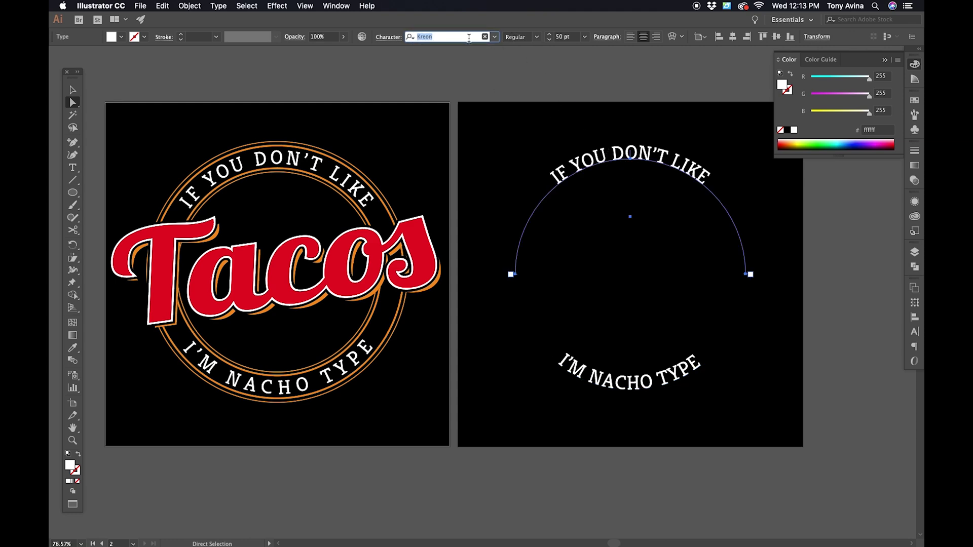
type("K")
left_click(72, 89)
left_click(449, 38)
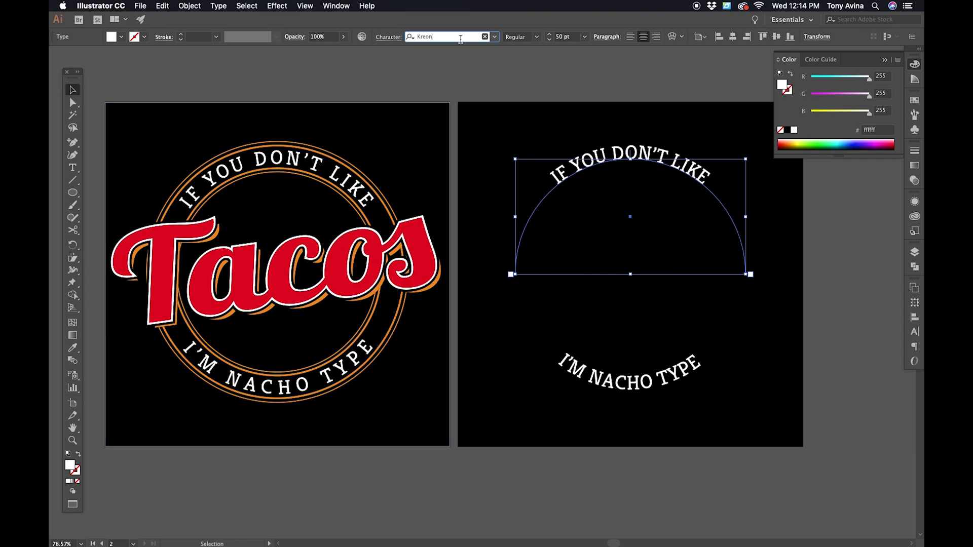
left_click(314, 171)
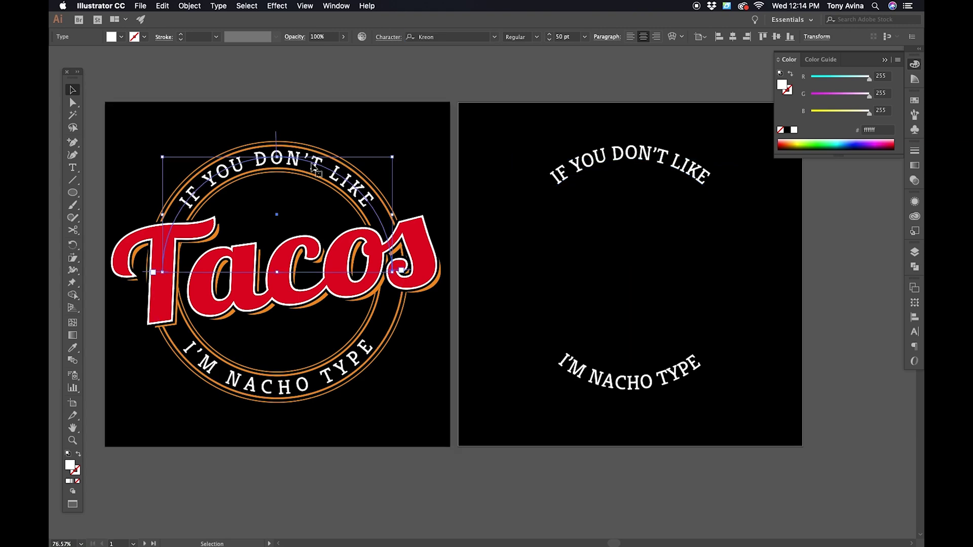
left_click(689, 173)
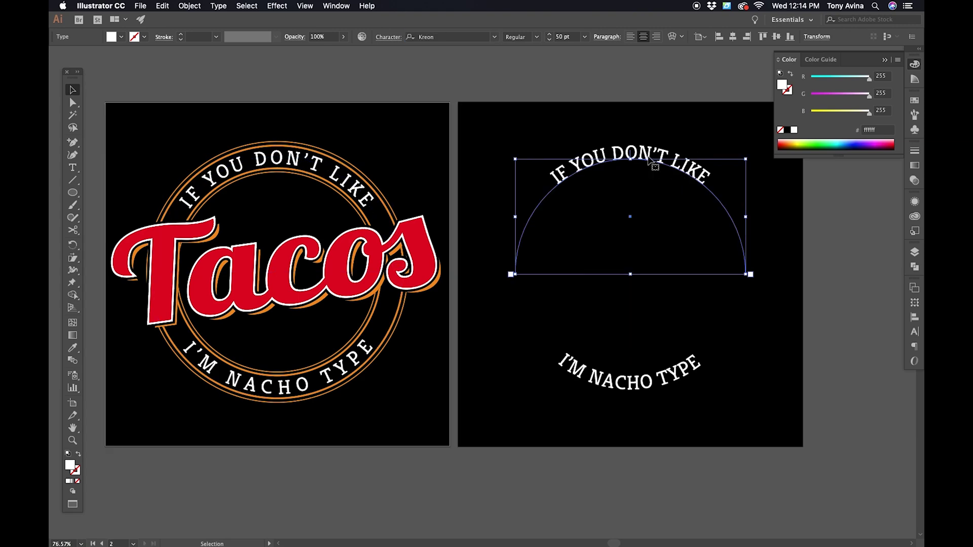
left_click(622, 382)
left_click(691, 173)
key("l")
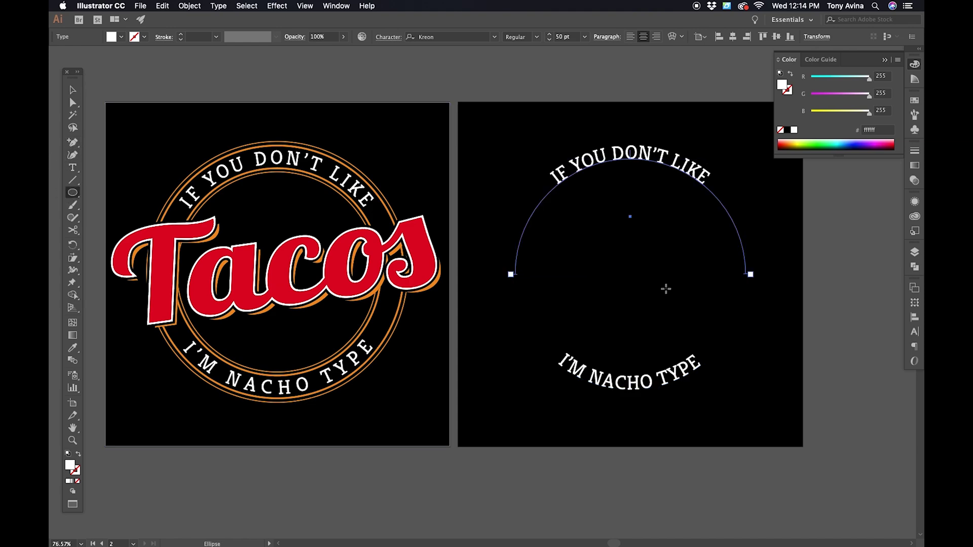
left_click_drag(631, 276, 752, 177)
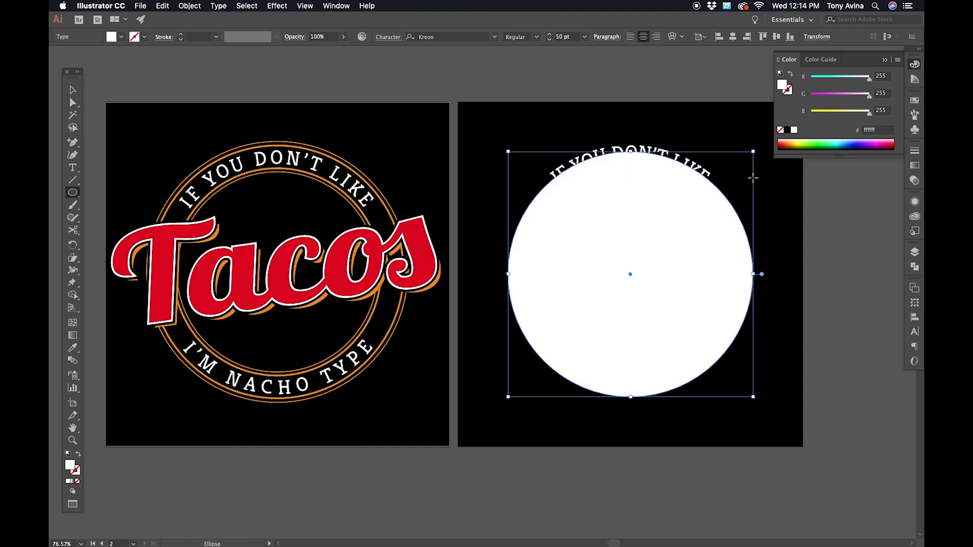
key("super+z")
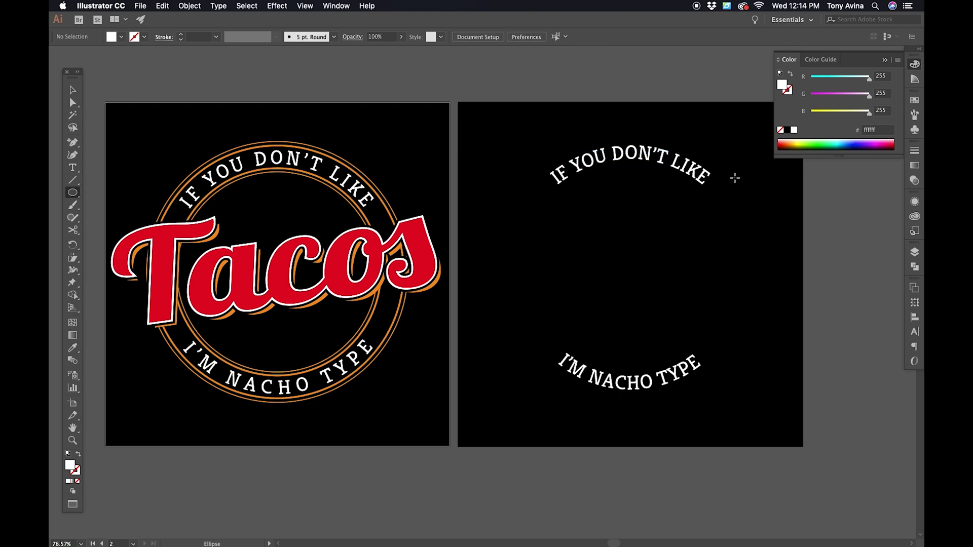
left_click(74, 92)
left_click(659, 162)
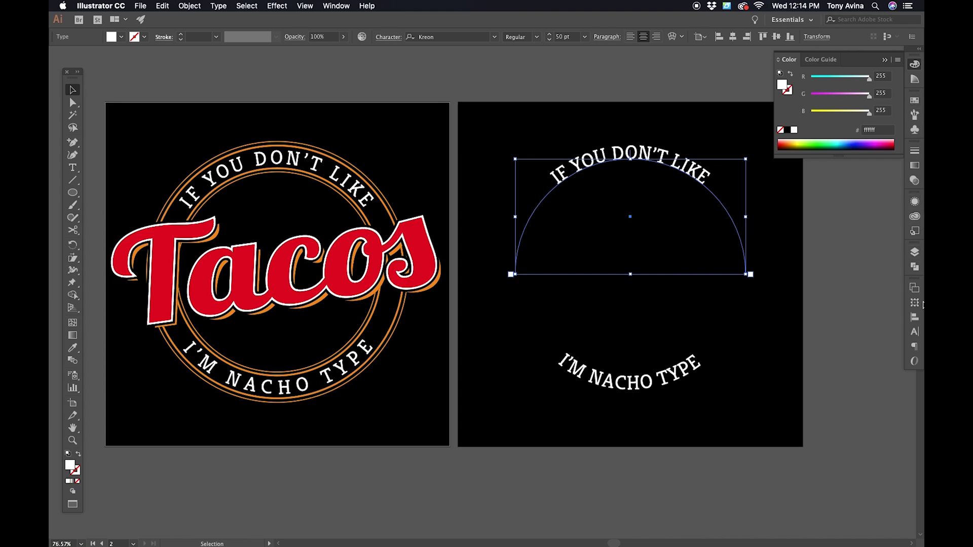
Lower the top 'IF YOU DON'T LIKE' text's baseline shift to -16 pt
left_click(915, 332)
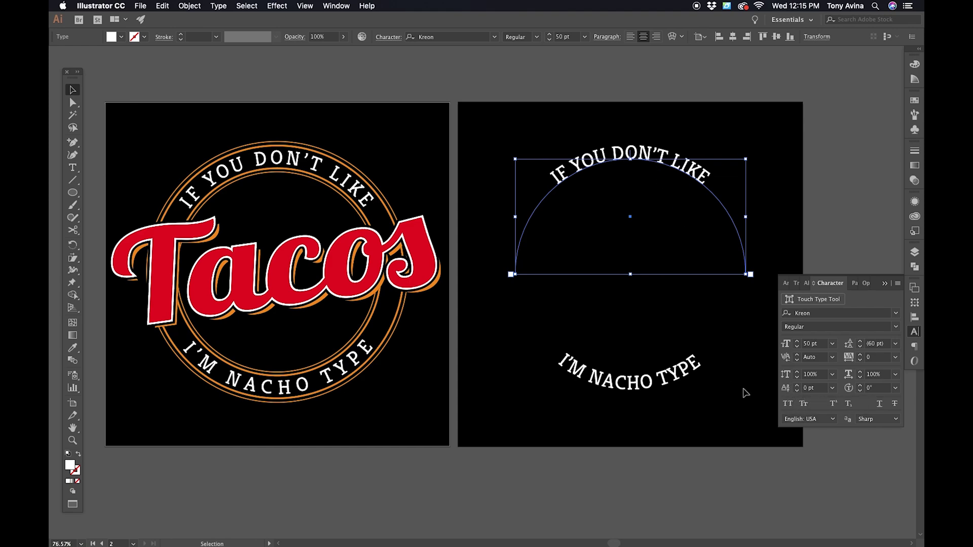
left_click(796, 390)
left_click(796, 391)
left_click(797, 391)
left_click(797, 386)
left_click(797, 386)
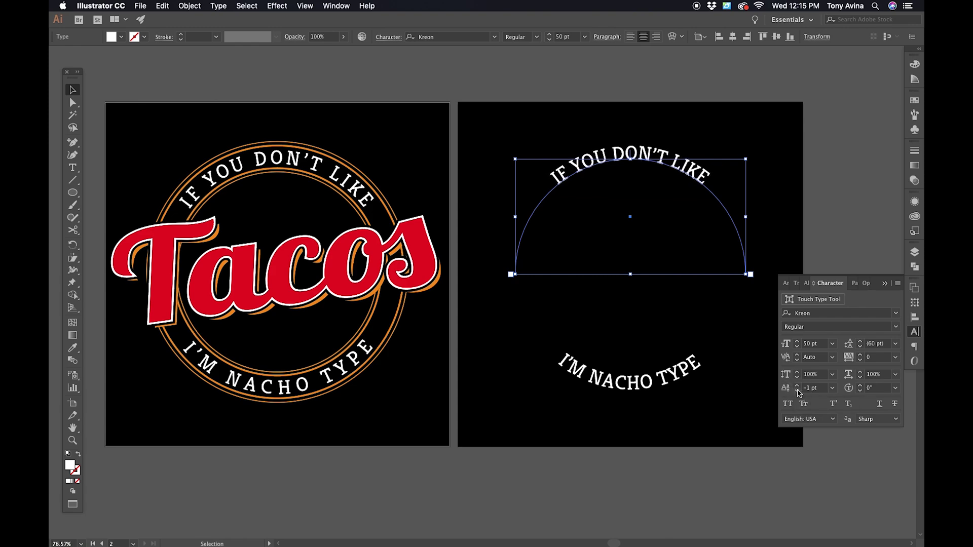
left_click(796, 391)
left_click(797, 391)
left_click(796, 390)
left_click(796, 391)
left_click(796, 391)
left_click(796, 391)
left_click(796, 390)
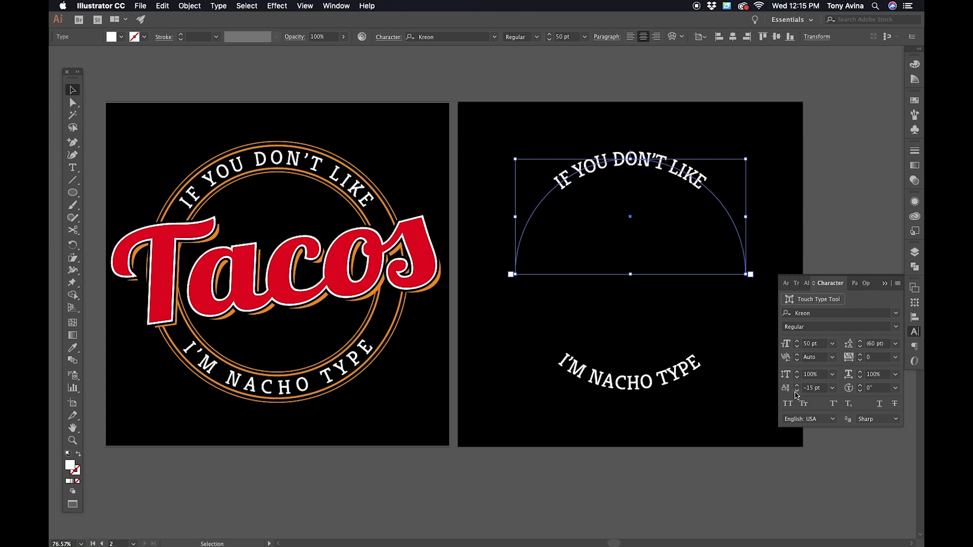
left_click(797, 391)
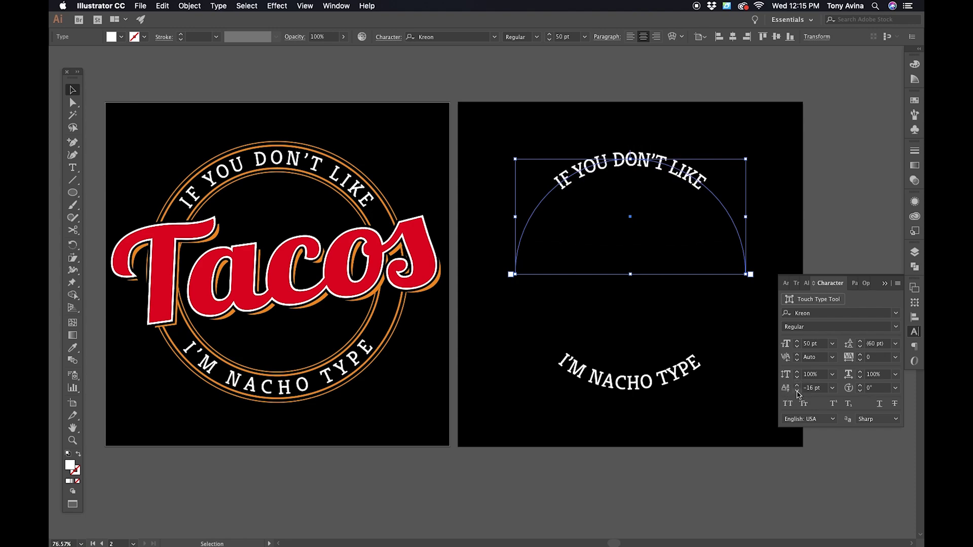
Lower the bottom 'I'M NACHO TYPE' text's baseline shift to -16 pt
left_click(666, 381)
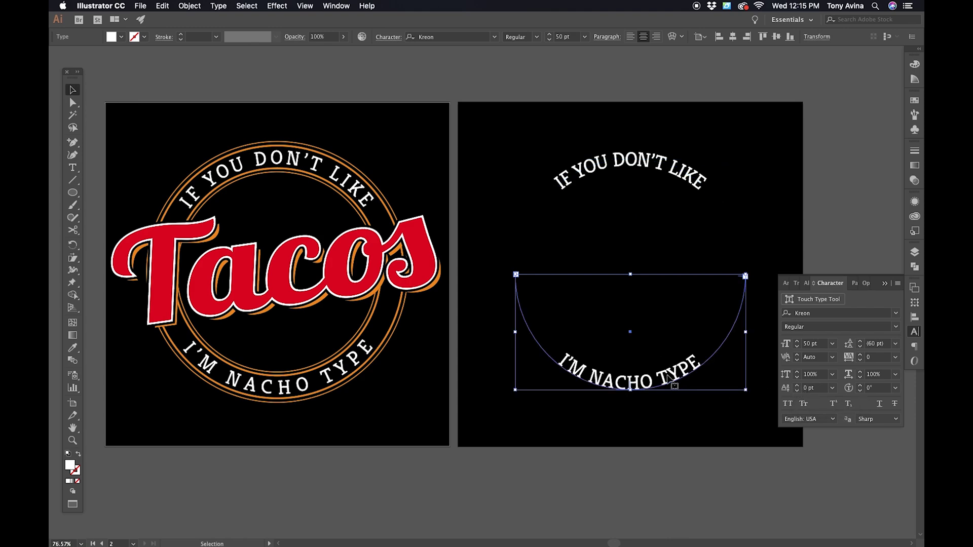
left_click(797, 390)
left_click(796, 390)
left_click(797, 391)
left_click(796, 391)
left_click(797, 391)
left_click(796, 392)
left_click(797, 391)
left_click(797, 391)
left_click(796, 391)
left_click(797, 391)
left_click(735, 278)
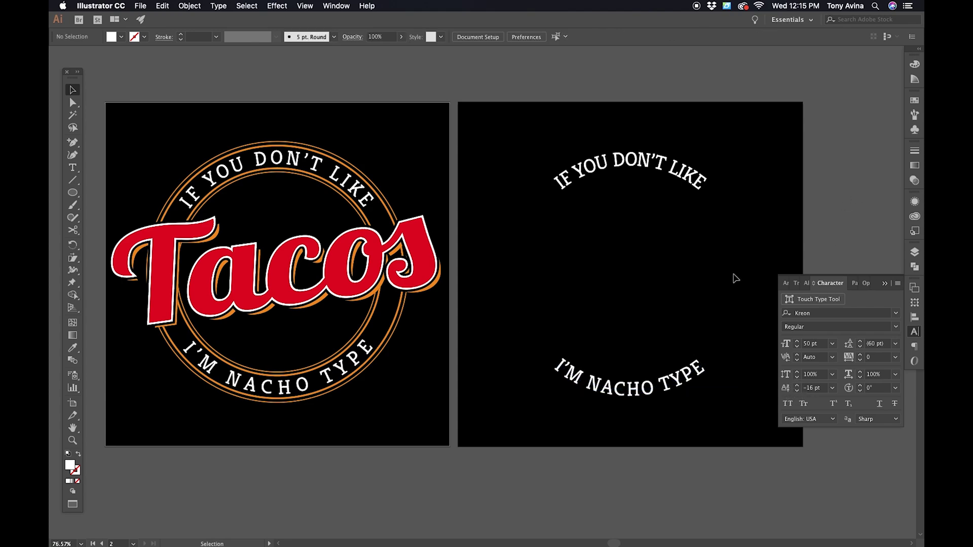
Draw a circle about 9 in (8.9969 in) wide from the second artboard's centre, around the curved text
key("l")
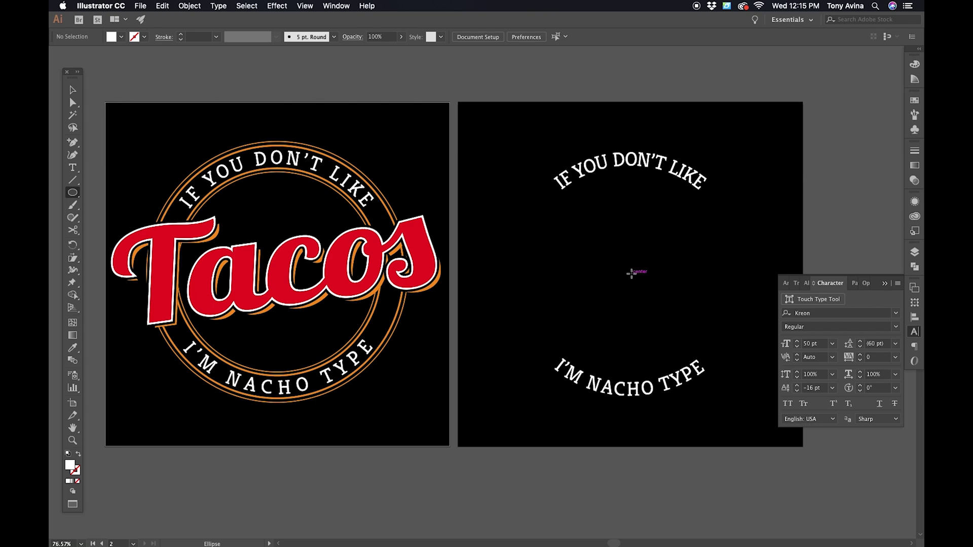
left_click_drag(630, 274, 746, 195)
key("super+z")
left_click(632, 275)
left_click_drag(632, 275, 760, 215)
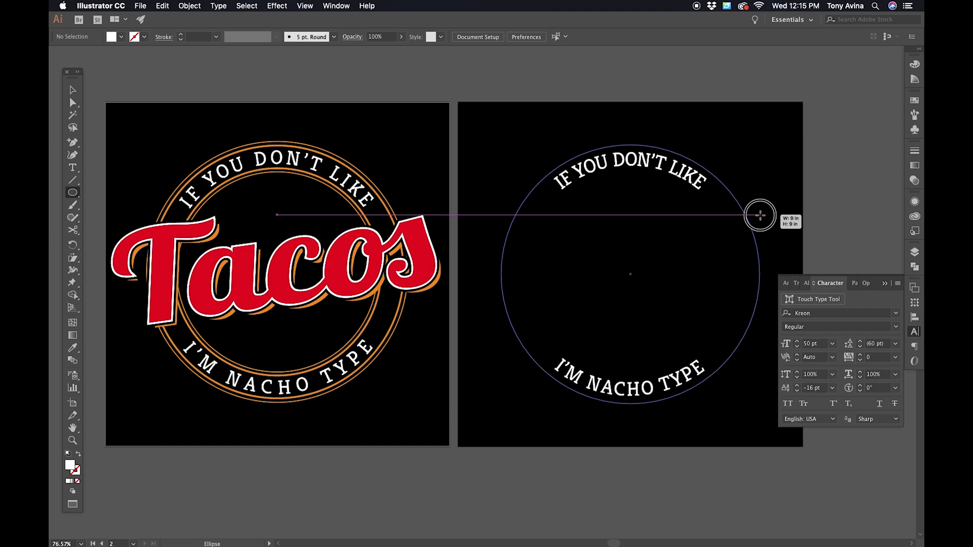
left_click_drag(760, 216, 760, 217)
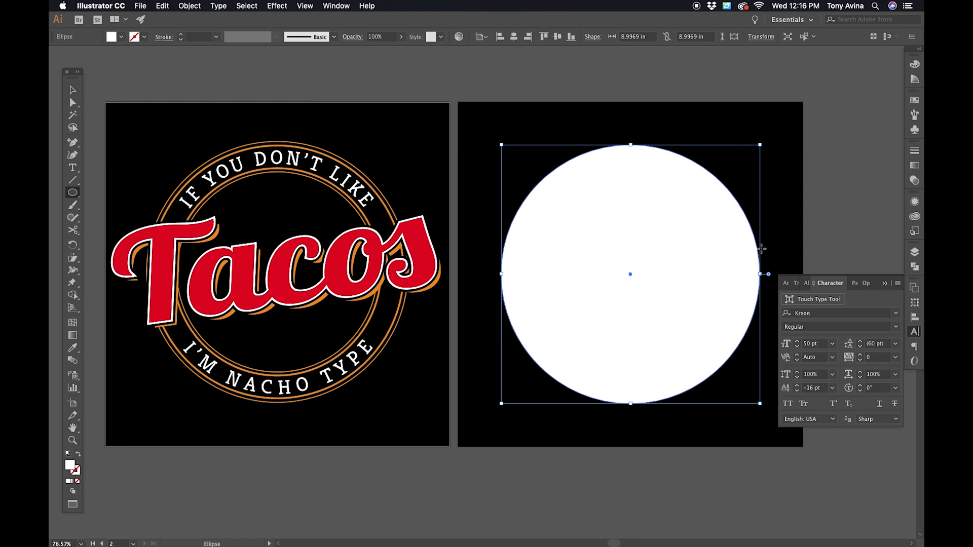
Remove the circle's white fill and give it an orange stroke from the Swatches
left_click(916, 64)
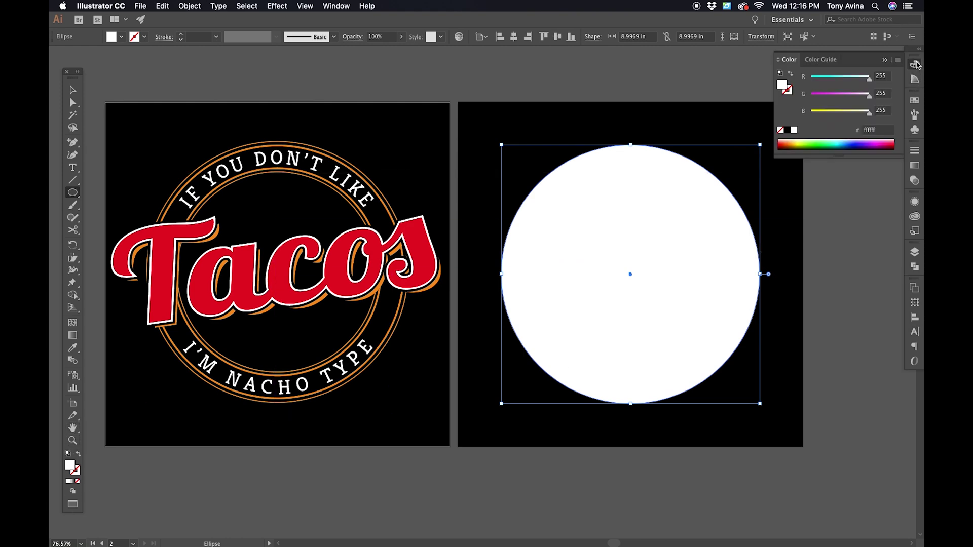
left_click(915, 100)
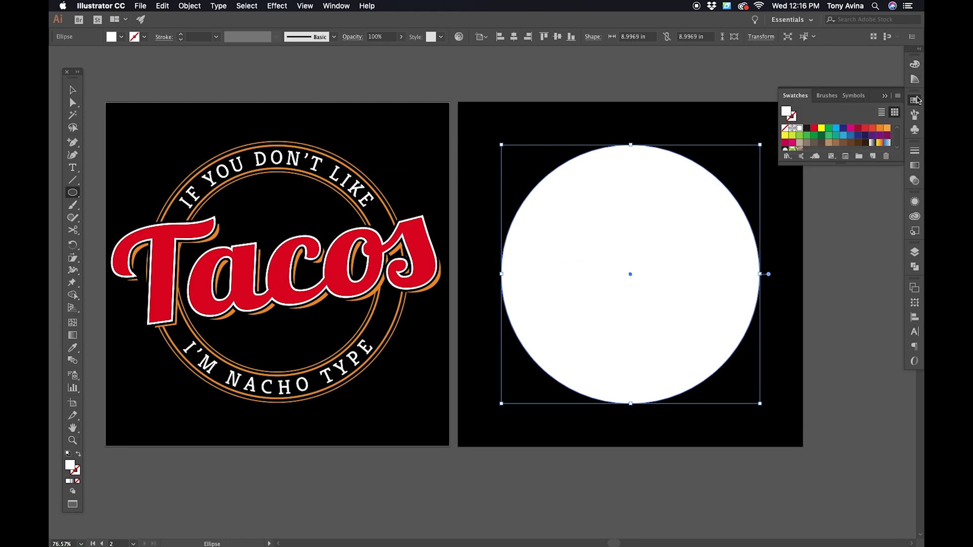
double_click(788, 113)
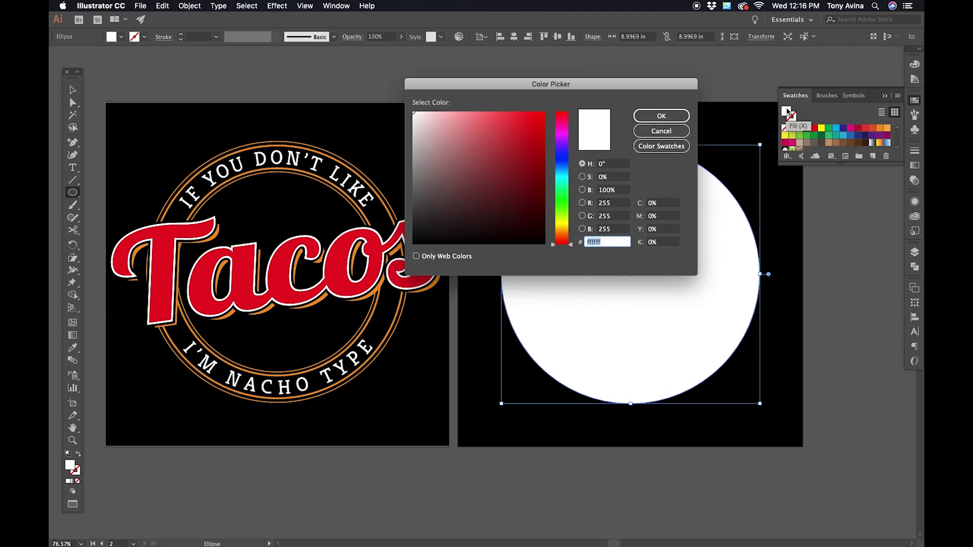
left_click(662, 136)
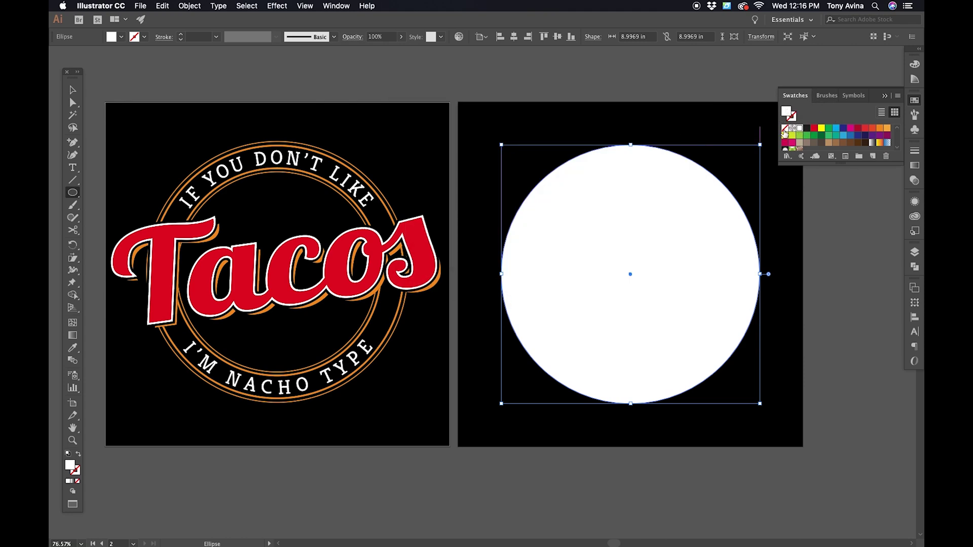
left_click(785, 129)
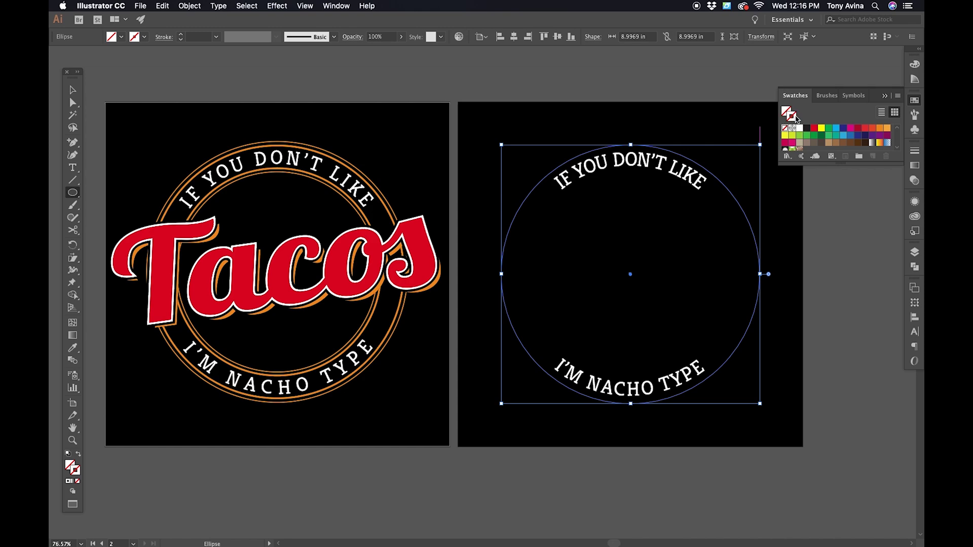
left_click(882, 131)
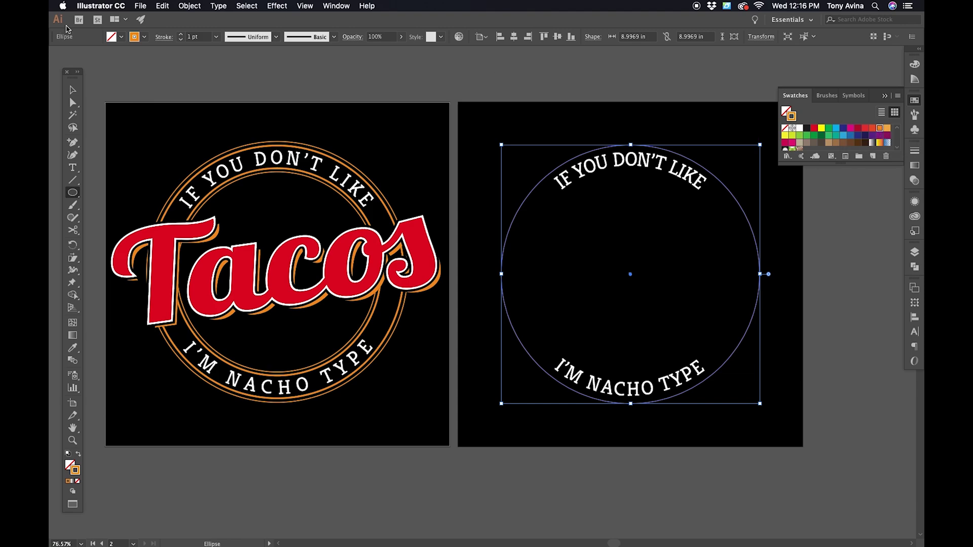
Raise the orange ring's stroke weight to 4 pt, then deselect it
left_click(180, 35)
left_click(181, 35)
left_click(180, 35)
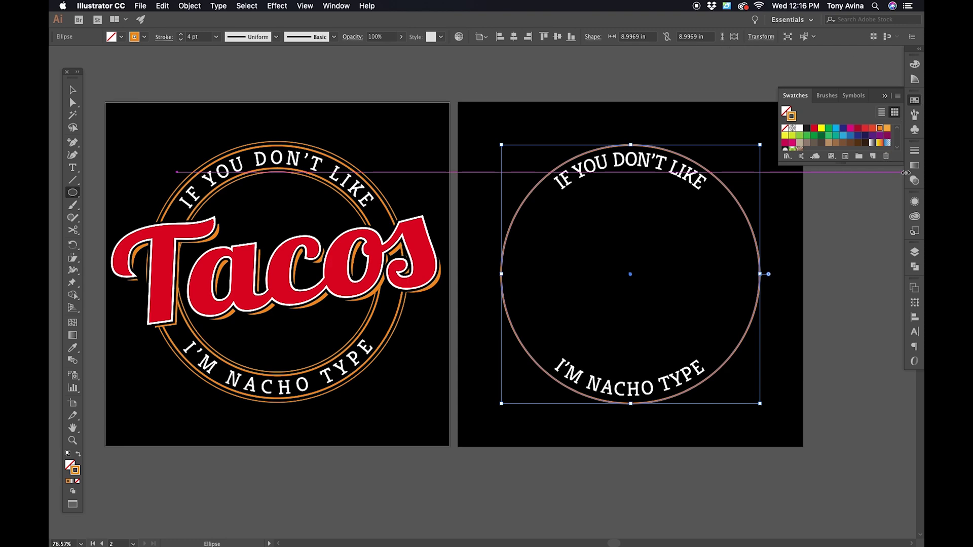
left_click(915, 152)
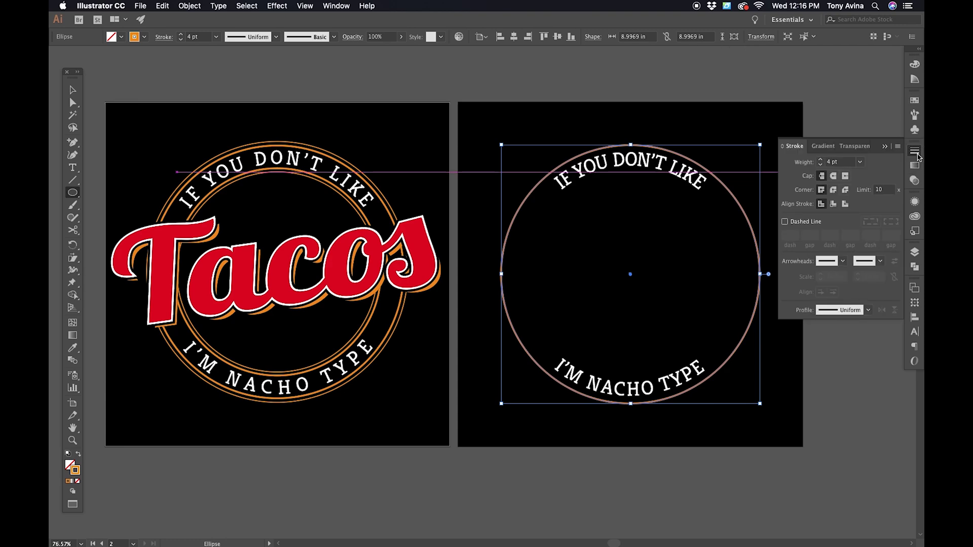
left_click(72, 90)
left_click(155, 89)
left_click(74, 192)
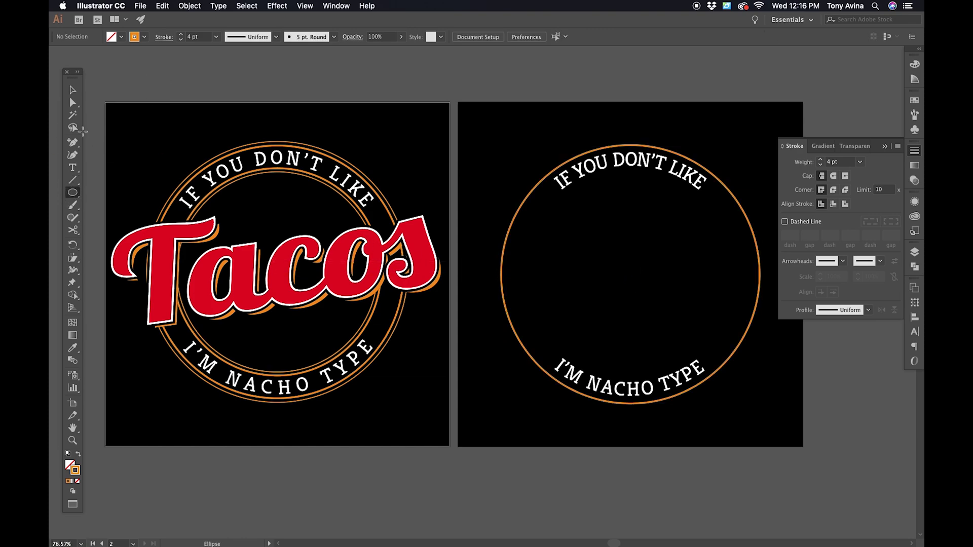
Draw a smaller inner circle, about 7.2 in across, from the ring's centre
left_click(72, 89)
left_click(72, 193)
left_click_drag(631, 275, 735, 228)
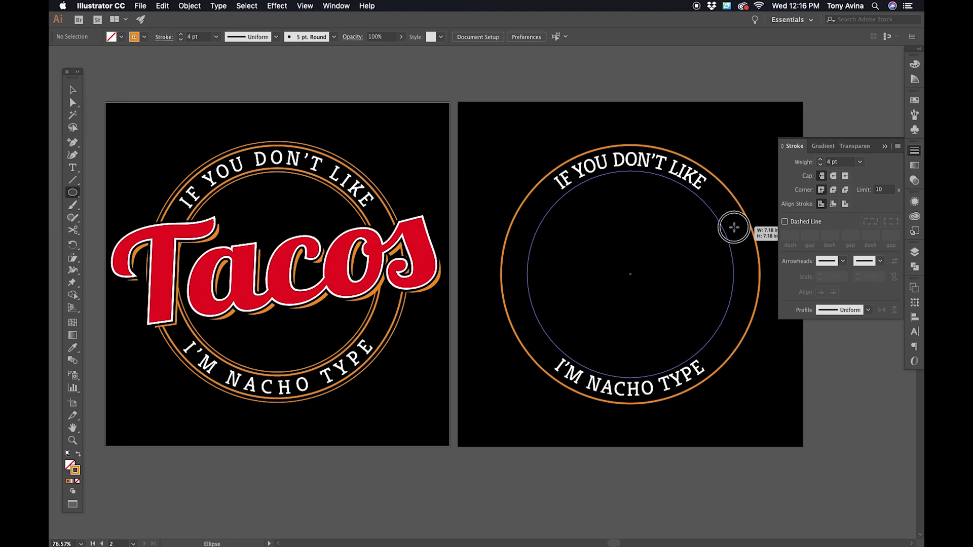
left_click_drag(734, 228, 733, 232)
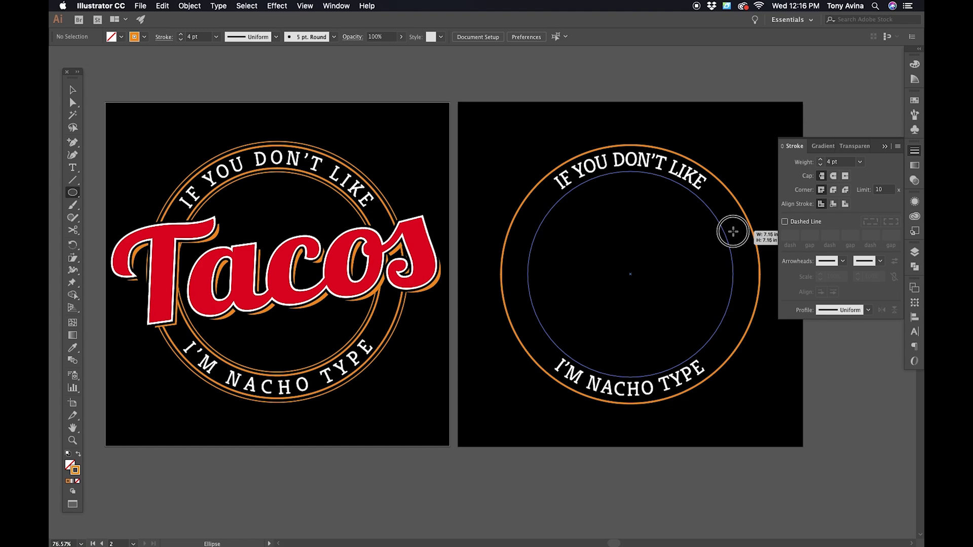
left_click_drag(733, 231, 735, 234)
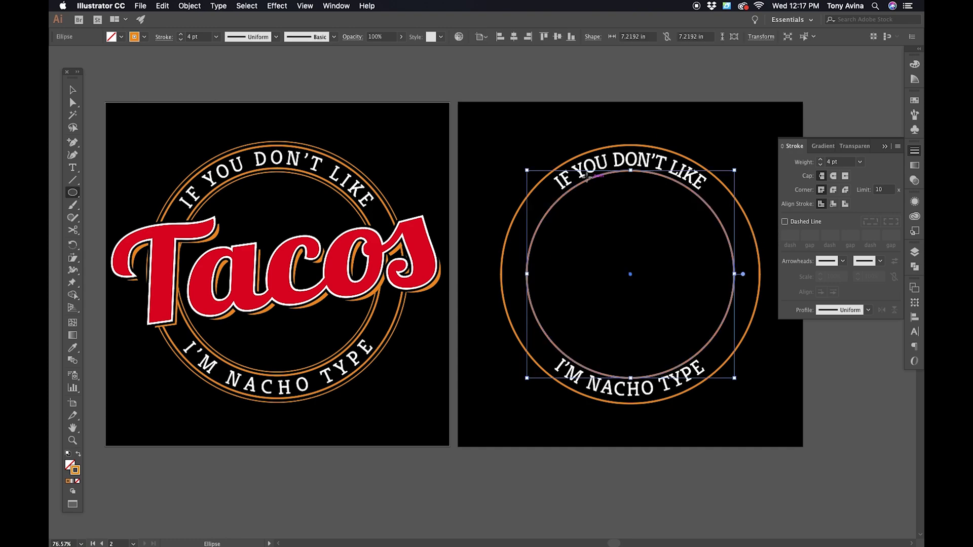
left_click(72, 90)
left_click(719, 300)
Zoom in on the Tacos lettering, then zoom out so both artboards are visible
left_click_drag(718, 301, 718, 299)
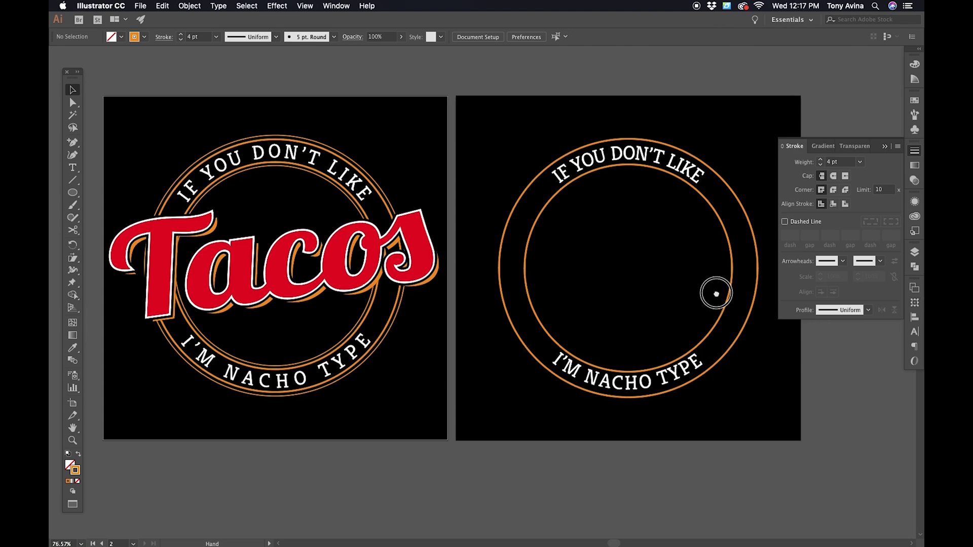
scroll(718, 300, "down", 3)
scroll(718, 299, "right", 2)
key("z")
left_click_drag(660, 231, 685, 343)
left_click_drag(615, 394, 771, 461)
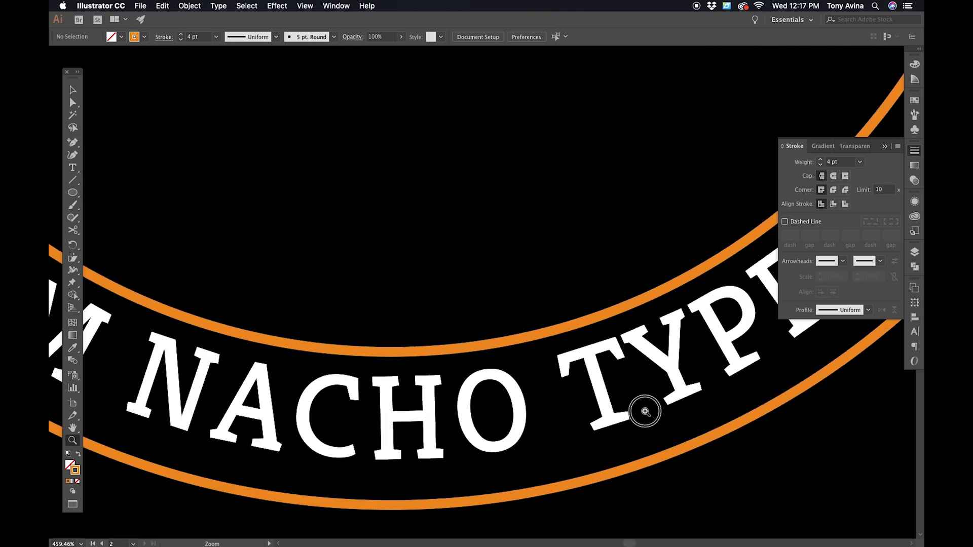
scroll(513, 189, "down", 5)
scroll(614, 109, "up", 2)
key("v")
scroll(598, 187, "down", 1)
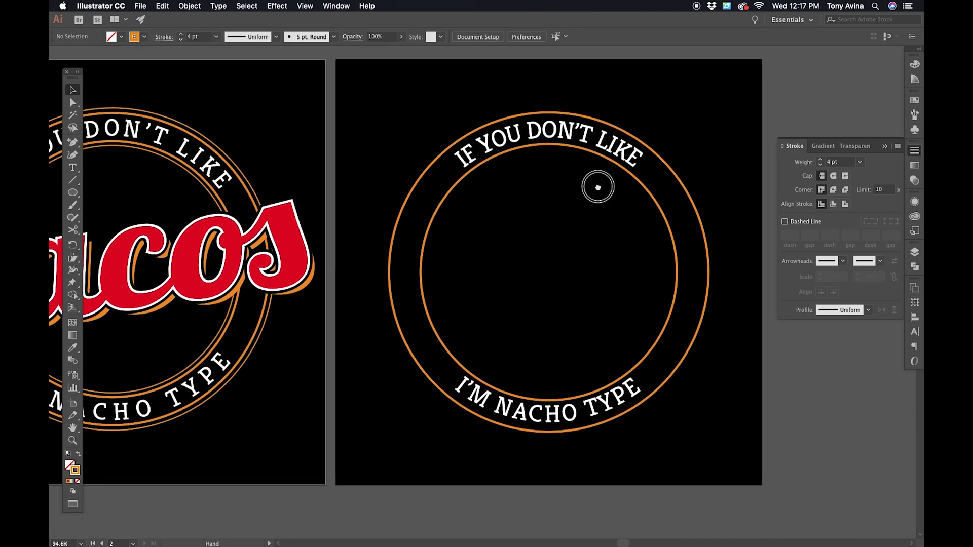
Set the bottom I'M NACHO TYPE text's baseline shift to -21 pt
left_click(616, 402)
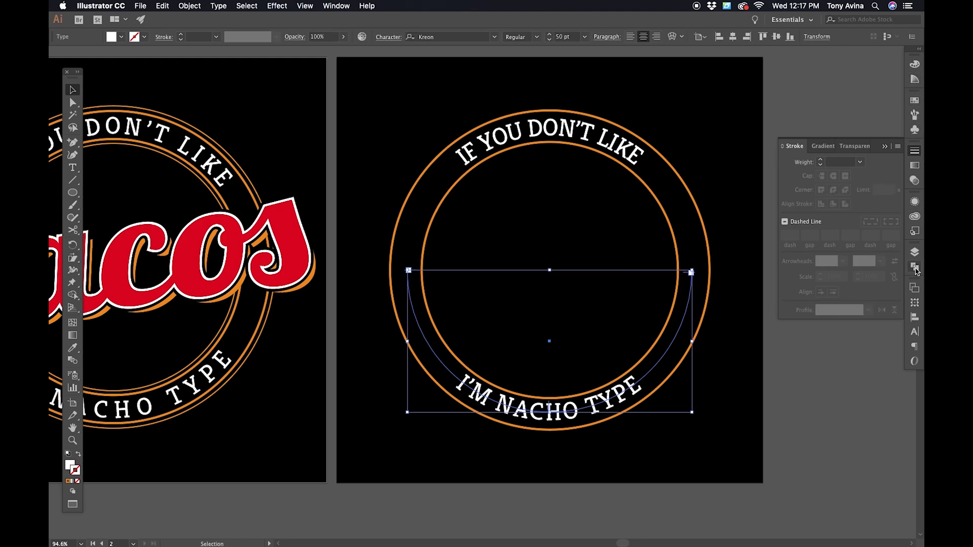
left_click(915, 332)
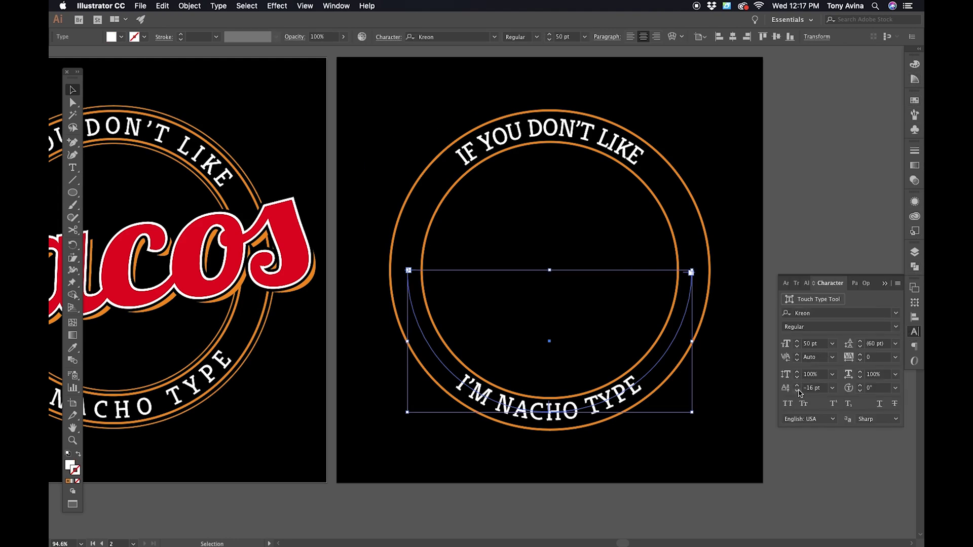
left_click(796, 387)
left_click(797, 391)
left_click(797, 391)
left_click(797, 391)
left_click(797, 391)
left_click(797, 391)
left_click(797, 391)
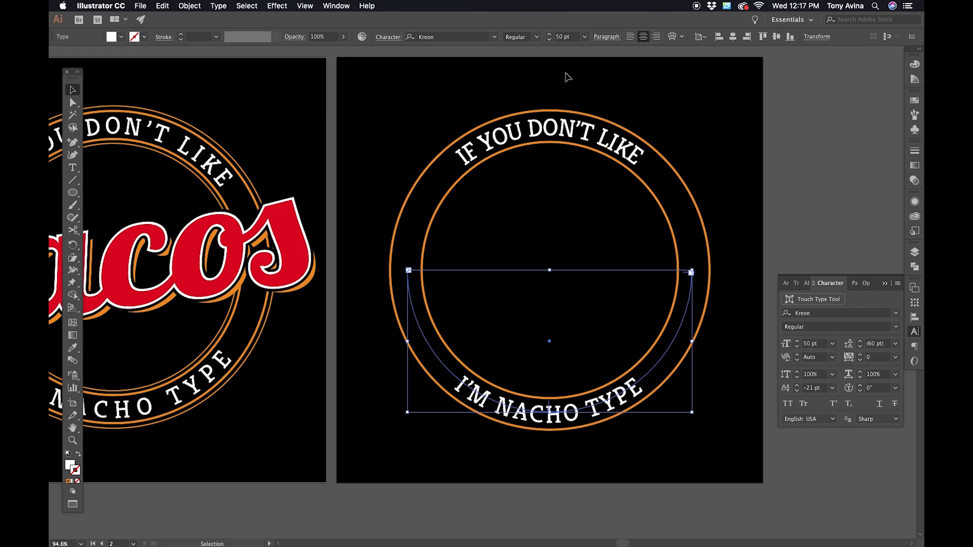
Set the top IF YOU DON'T LIKE text's baseline shift to -14 pt
left_click(655, 188)
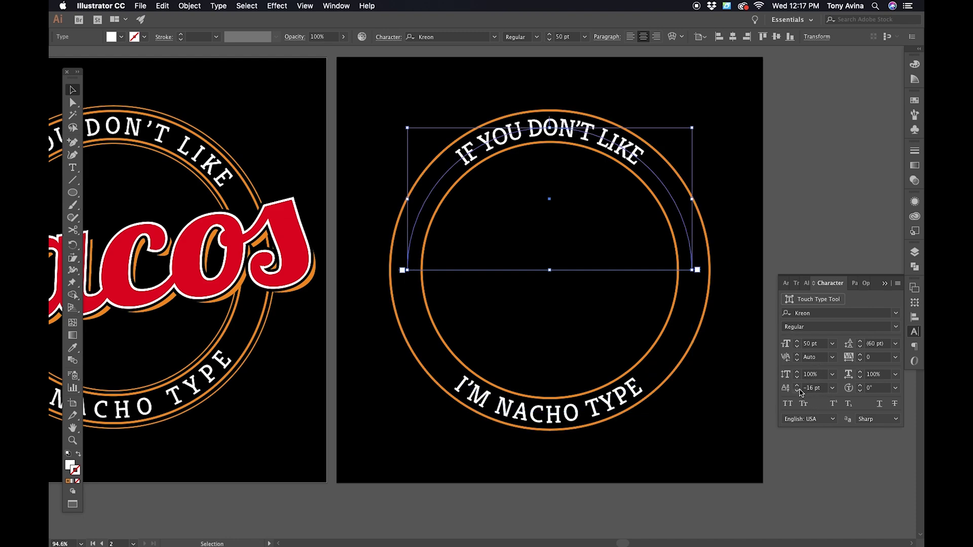
left_click(798, 390)
left_click(798, 391)
left_click(797, 391)
left_click(798, 391)
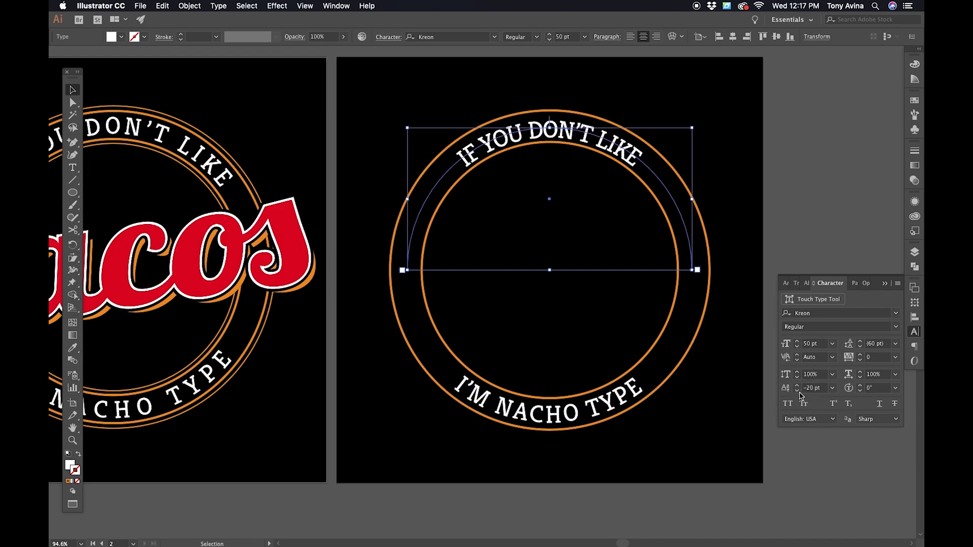
left_click(797, 385)
left_click(798, 385)
left_click(798, 386)
left_click(797, 385)
left_click(797, 385)
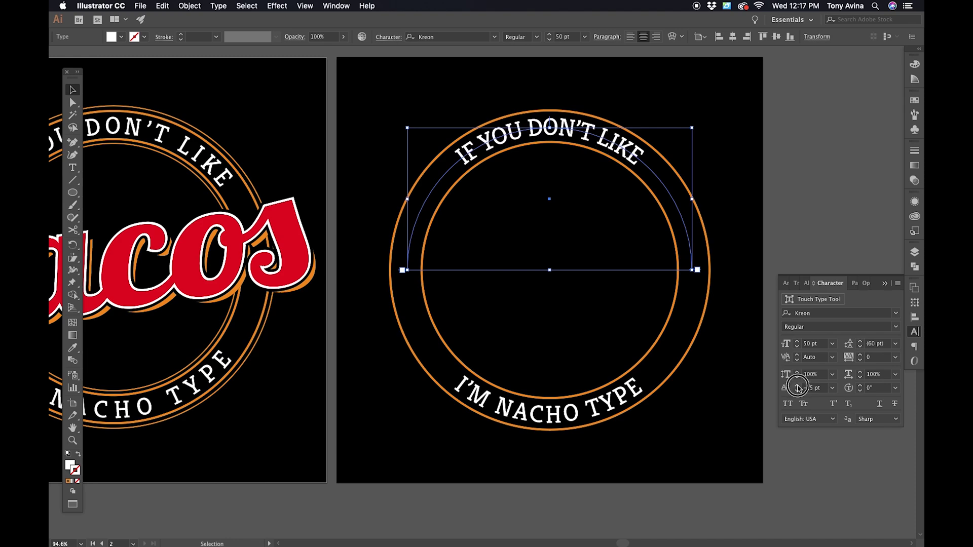
left_click(797, 385)
left_click(798, 386)
left_click(798, 391)
left_click(743, 312)
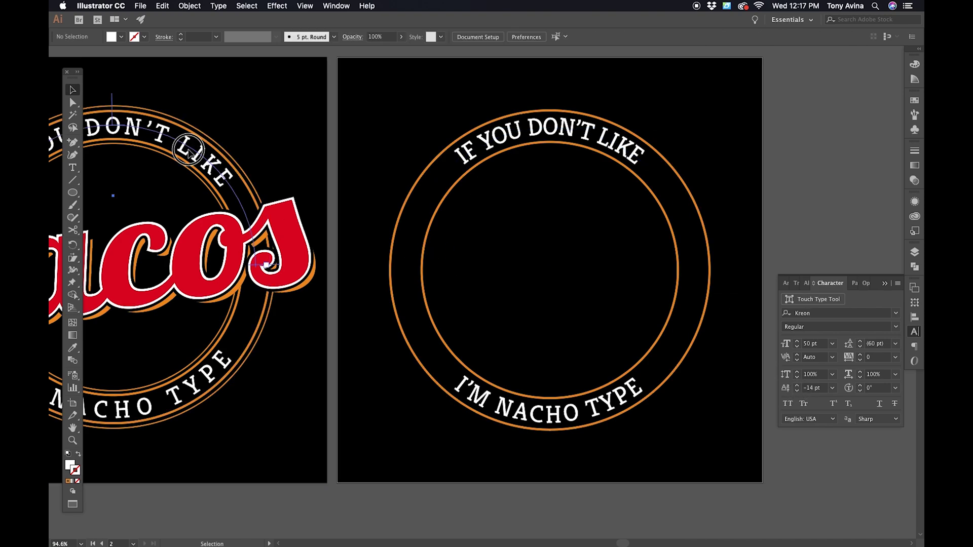
left_click(189, 153)
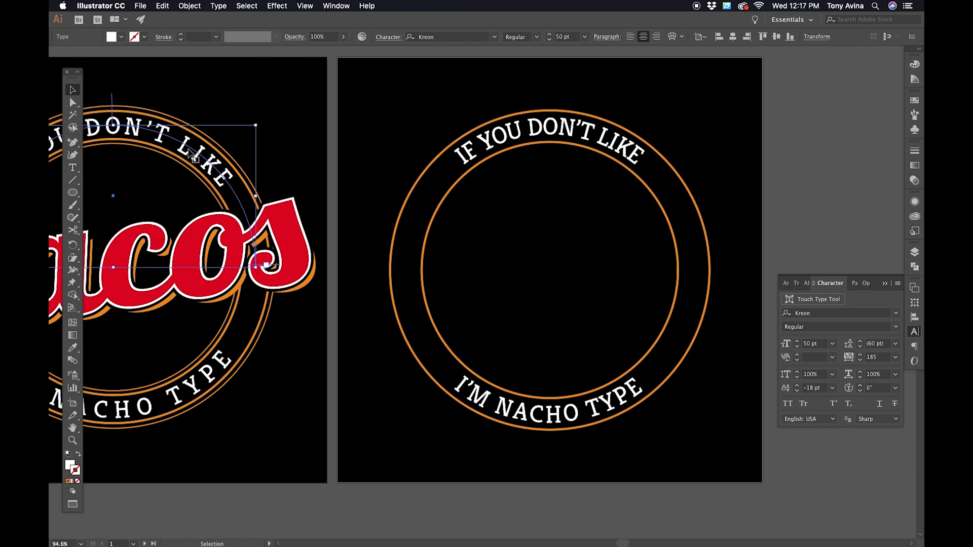
Set tracking to 160 on both the top and bottom curved text lines
left_click(500, 147)
left_click(884, 358)
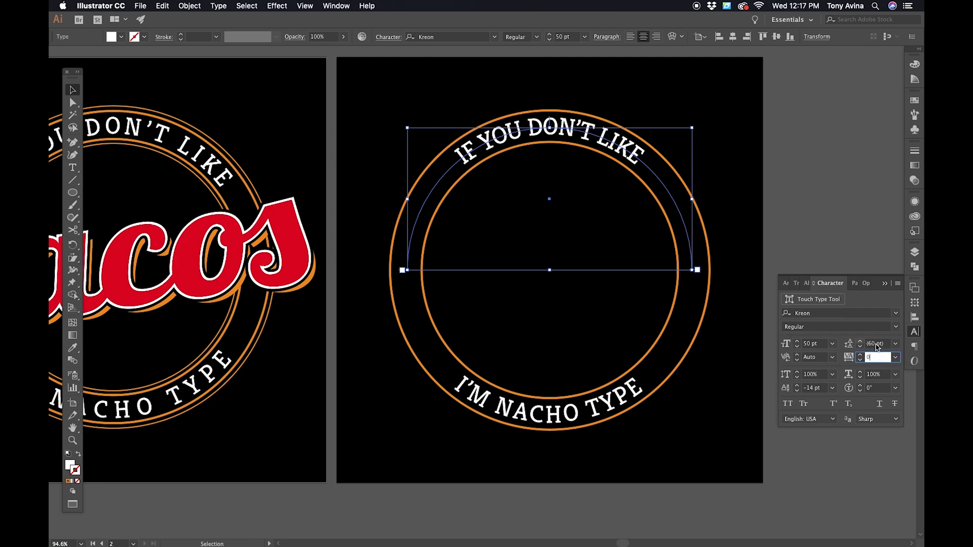
double_click(875, 358)
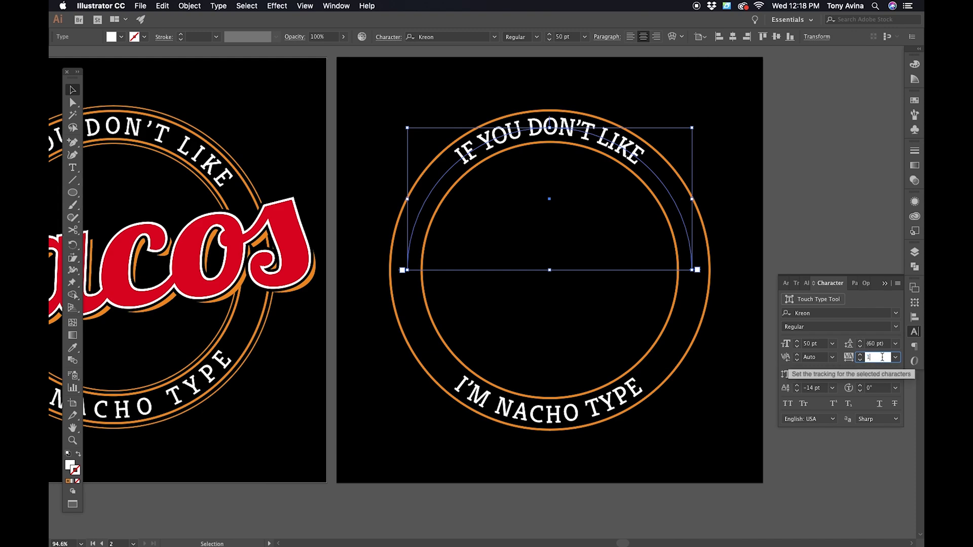
key("Return")
left_click(536, 420)
left_click(881, 358)
type("10")
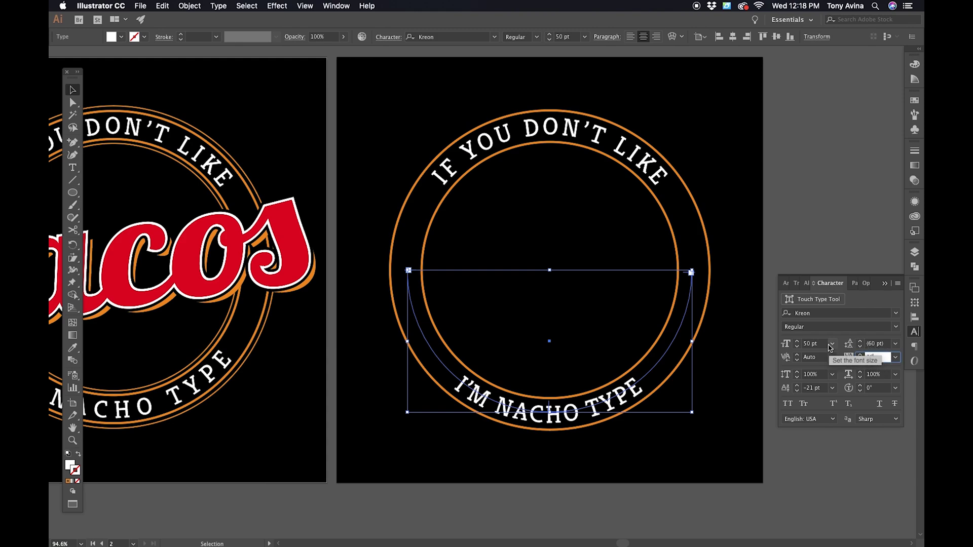
key("Return")
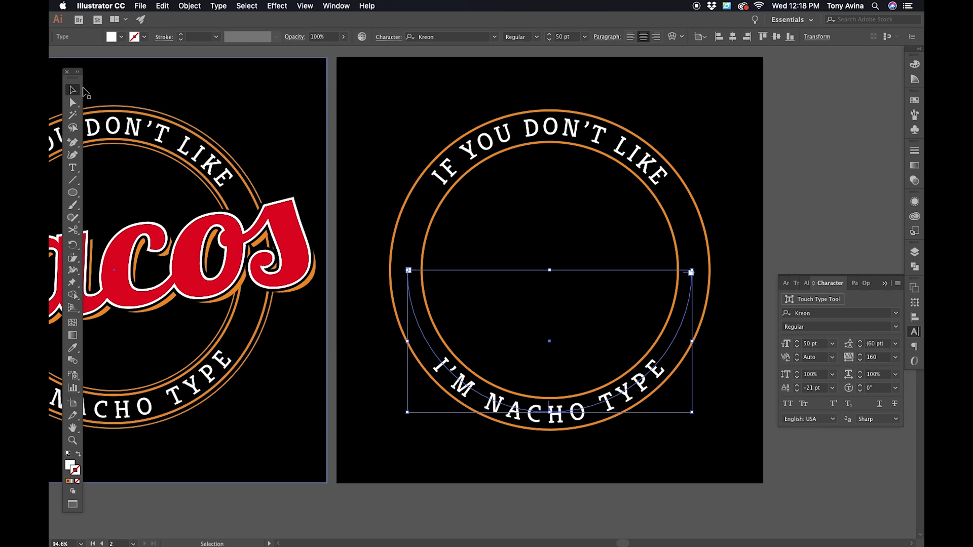
left_click(819, 175)
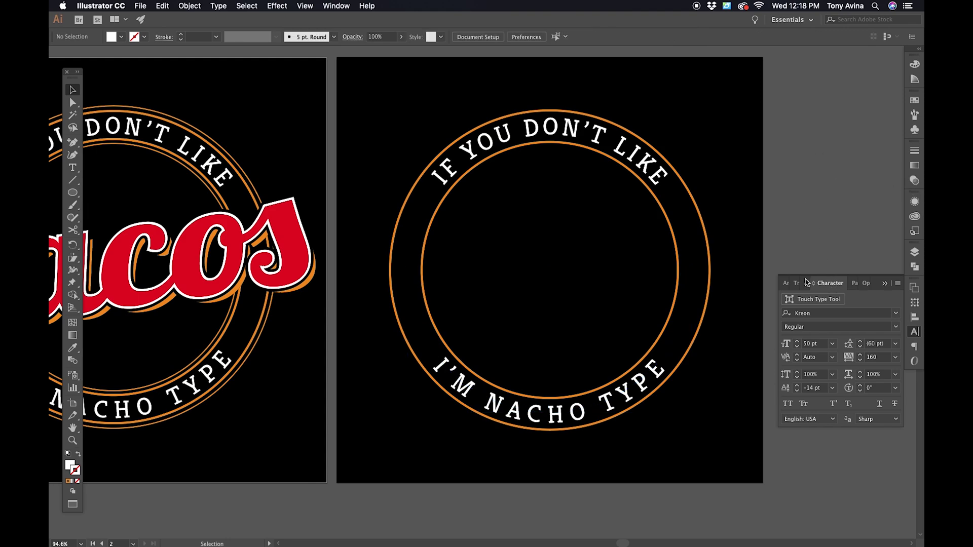
left_click_drag(307, 210, 460, 183)
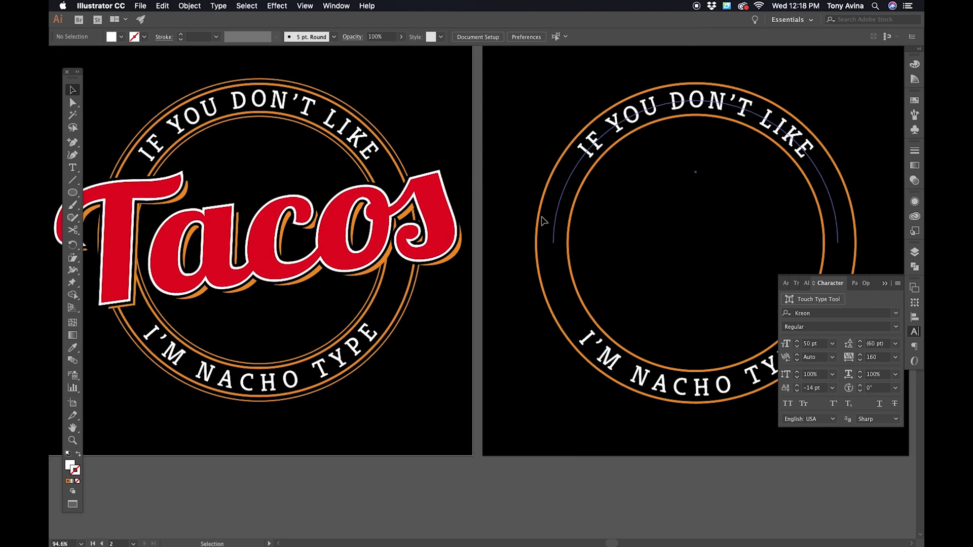
Draw a circle inside the inner ring, eyedropper the orange stroke, and set it to 2 pt
scroll(576, 243, "down", 3)
scroll(648, 259, "up", 3)
key("l")
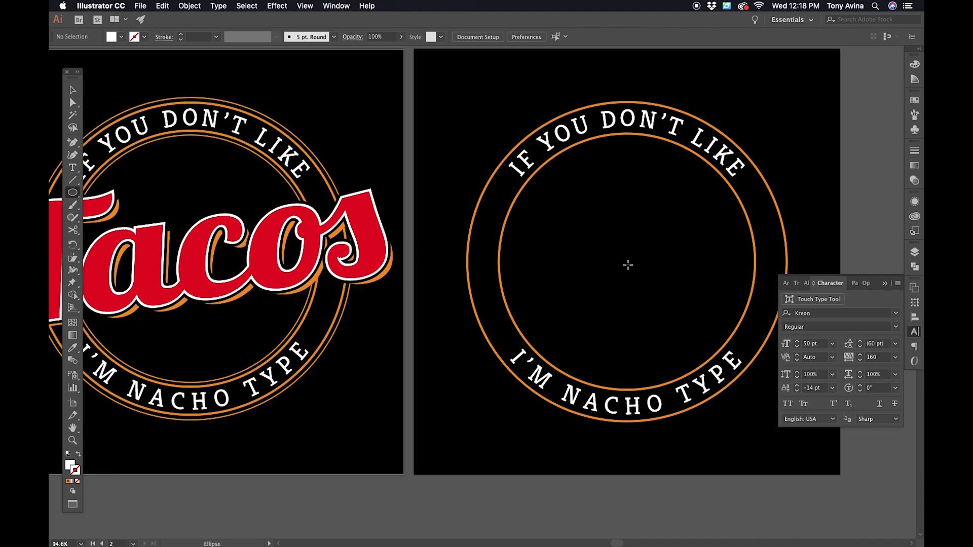
left_click_drag(627, 262, 749, 200)
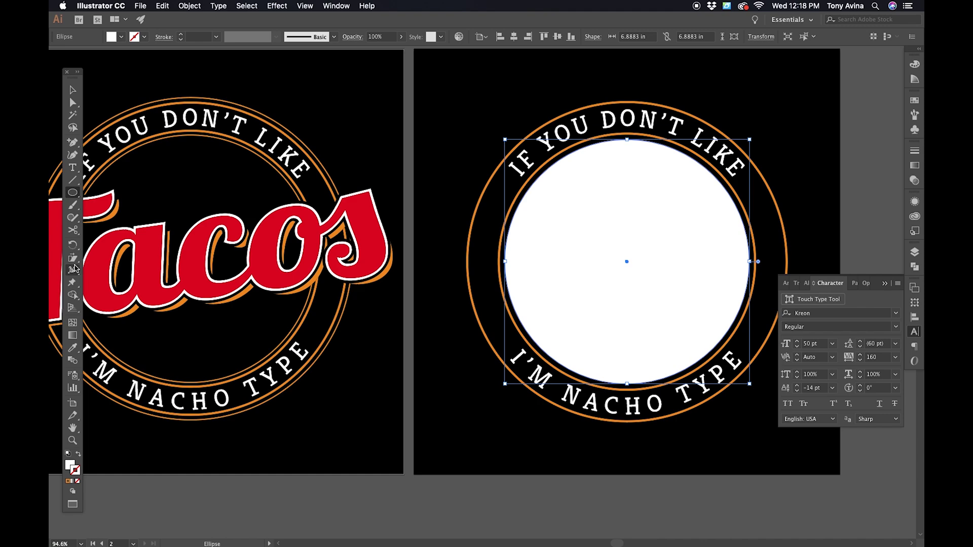
key("i")
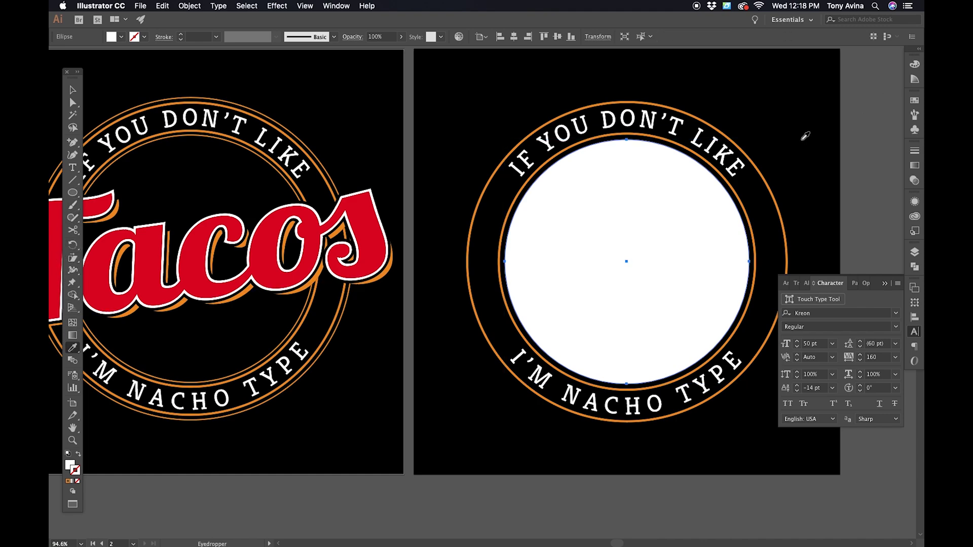
left_click(780, 204)
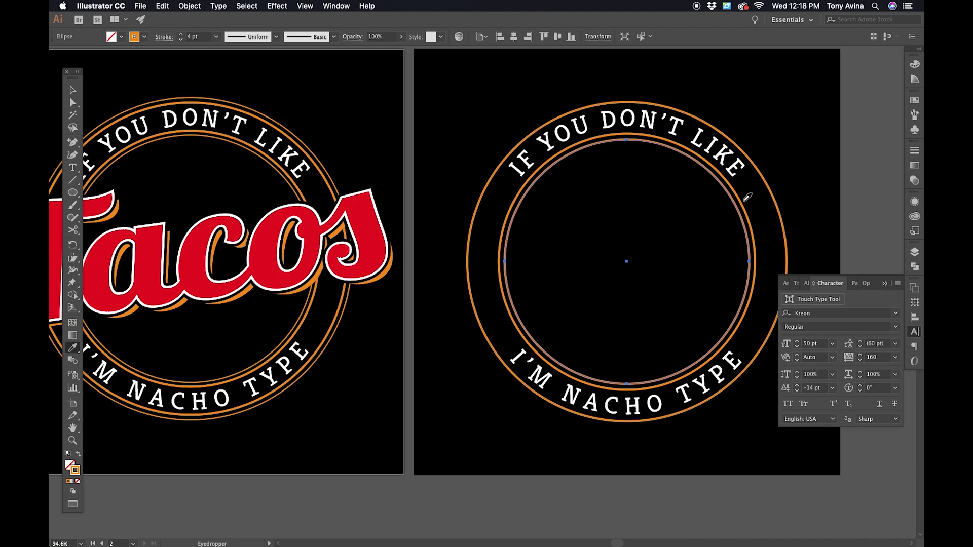
key("v")
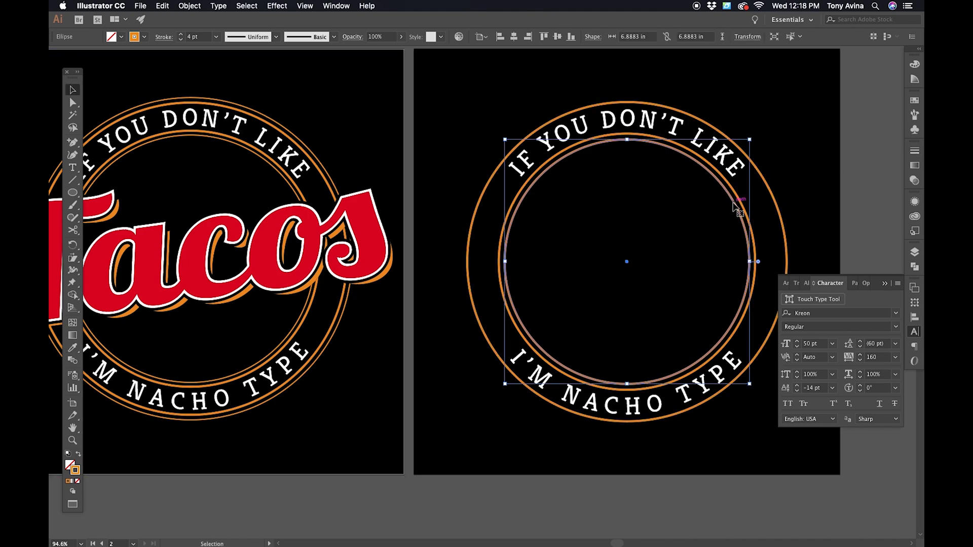
left_click(180, 40)
left_click(180, 40)
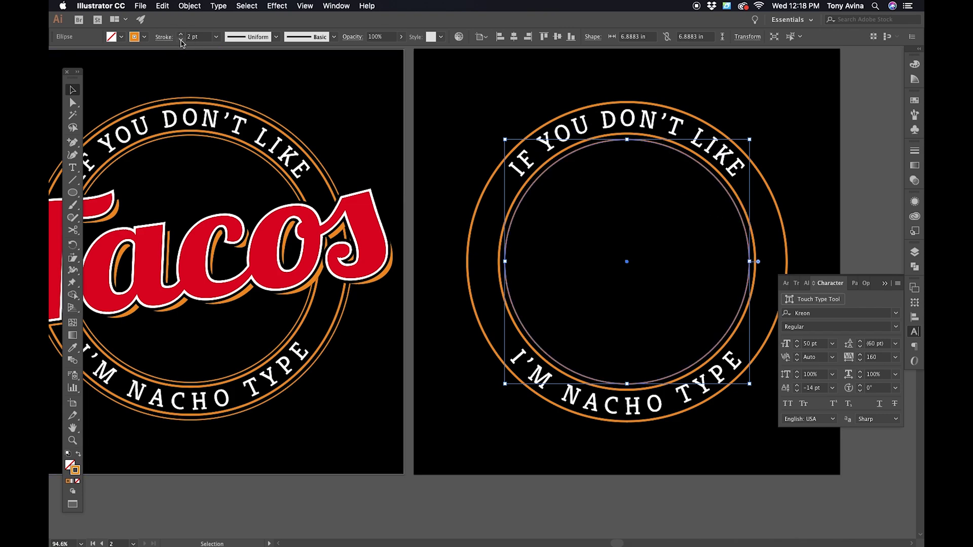
left_click(878, 139)
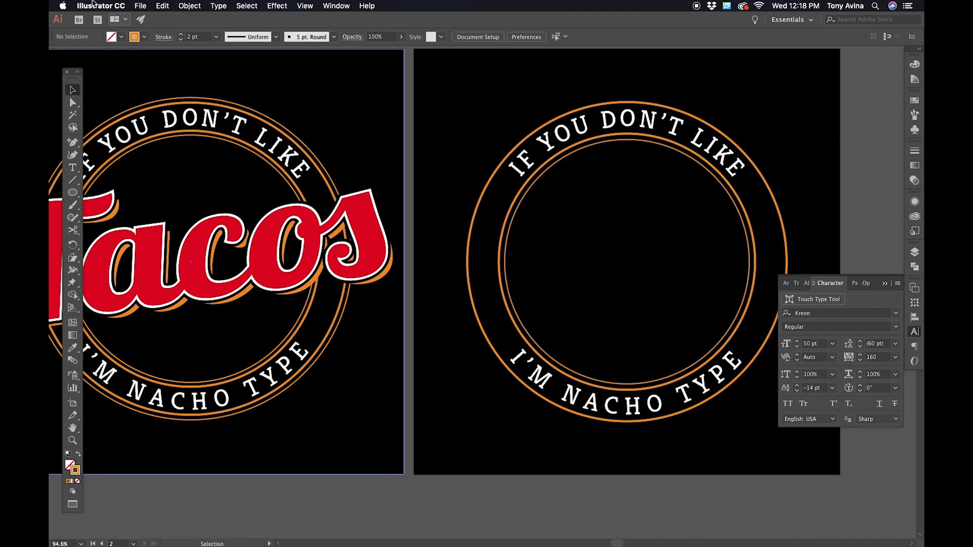
Draw a larger 9.2961 in orange circle from the badge centre, just outside the outer ring
left_click(246, 5)
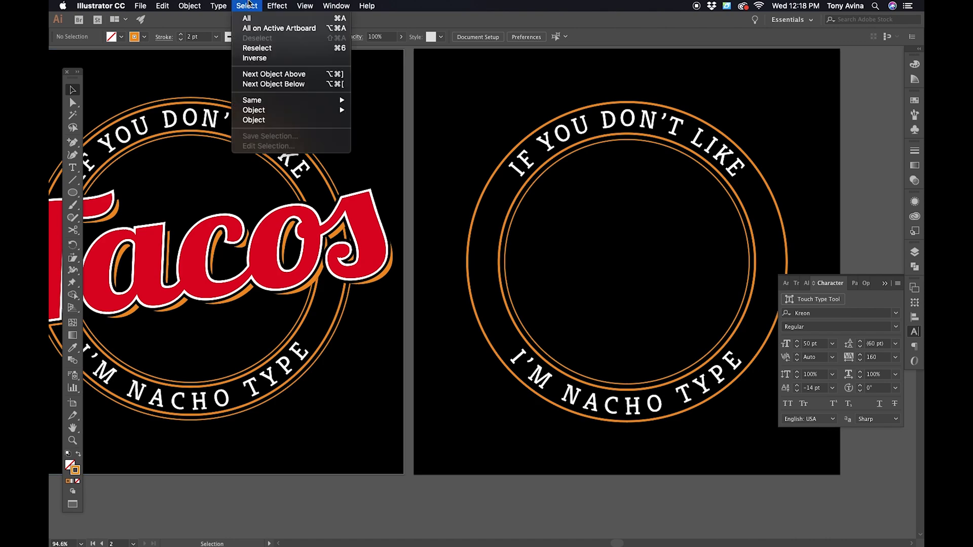
left_click(203, 91)
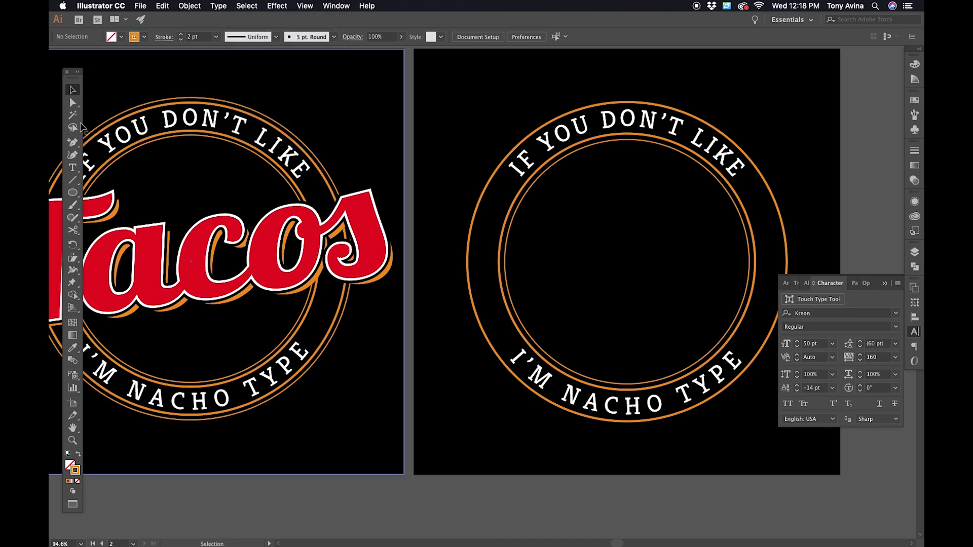
left_click(72, 193)
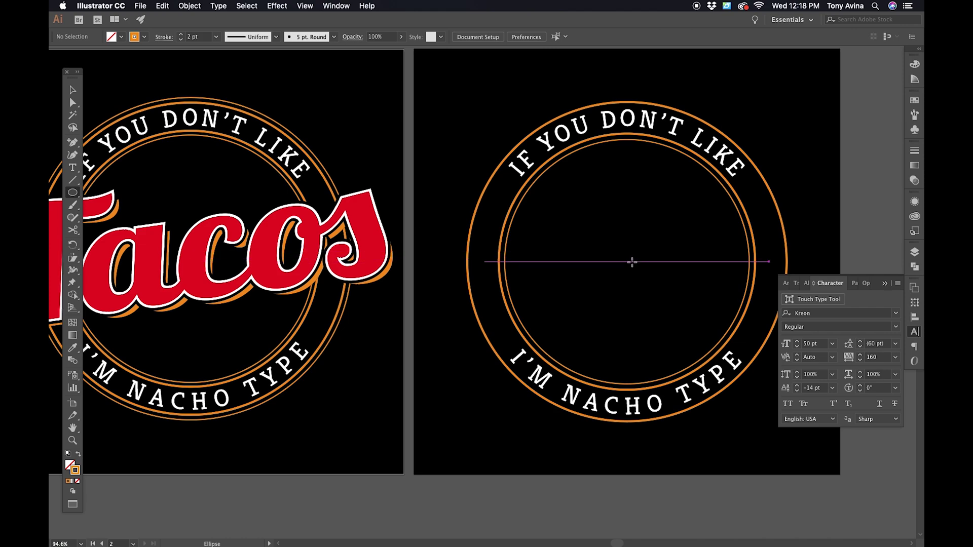
left_click(626, 262)
mouse_move(627, 262)
left_mouse_down()
mouse_move(652, 252)
mouse_move(792, 101)
left_mouse_up()
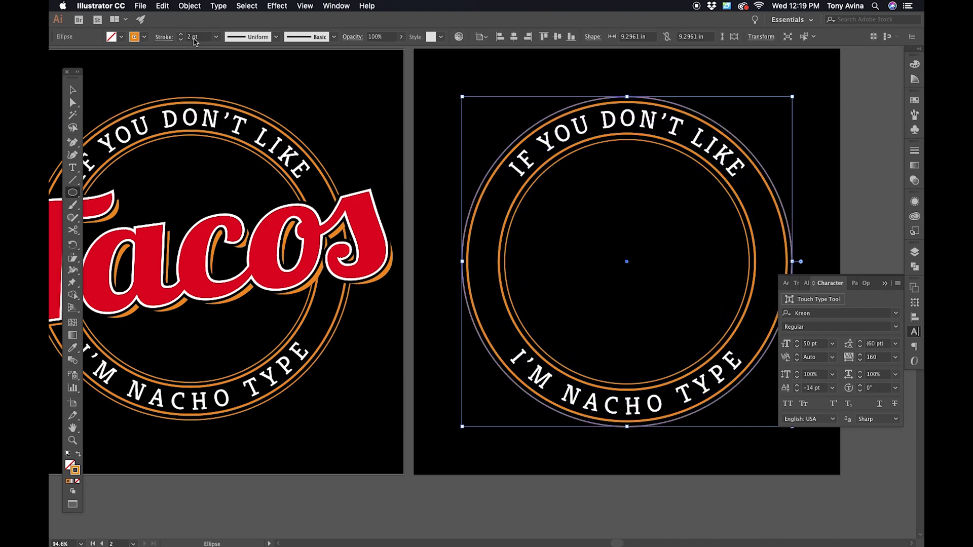
left_click(72, 90)
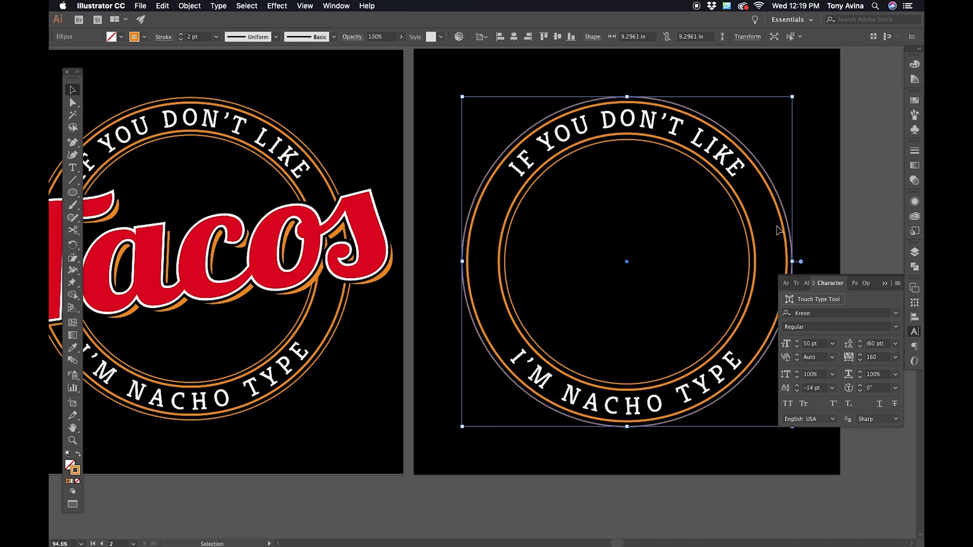
left_click(865, 179)
key("space")
left_click_drag(860, 198, 824, 184)
left_click_drag(680, 198, 787, 202)
key("t")
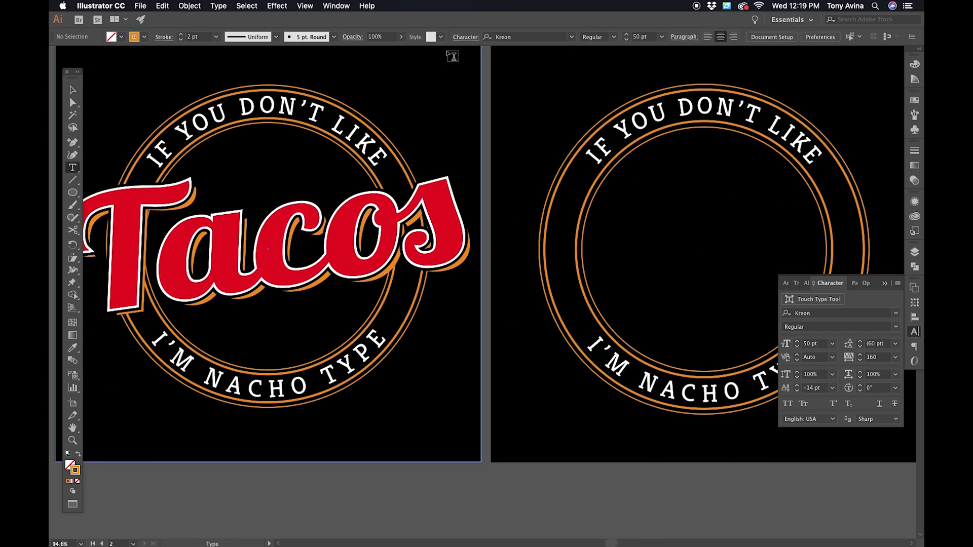
Set the font to Lobster Two Bold and type Tacos on the second artboard
left_click(523, 36)
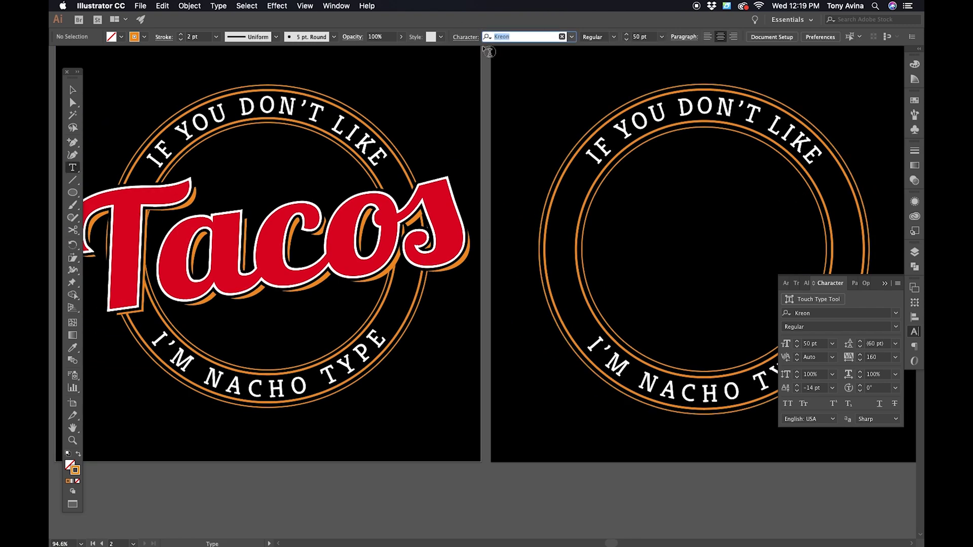
type("lob")
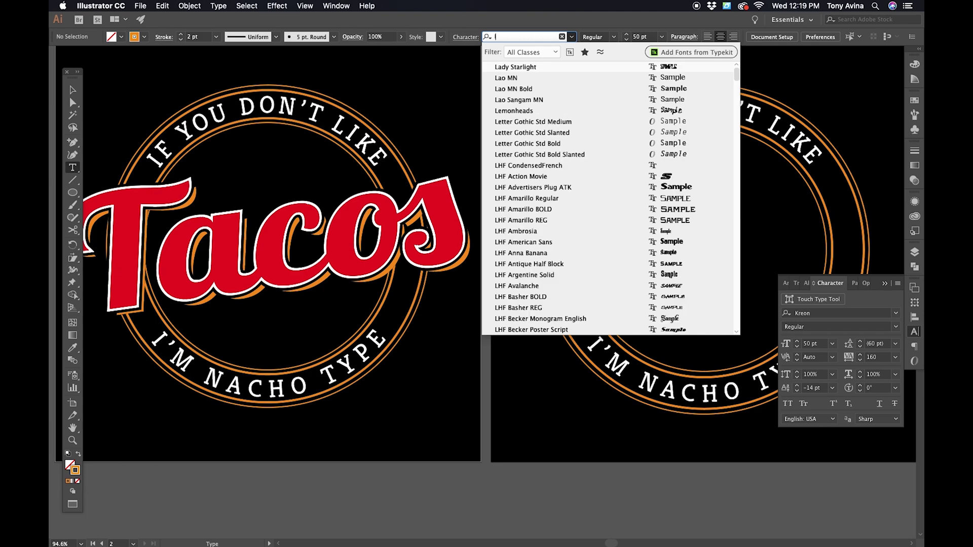
key("Down")
key("Down")
key("Down")
key("Up")
key("Return")
scroll(472, 239, "right", 5)
scroll(471, 239, "down", 2)
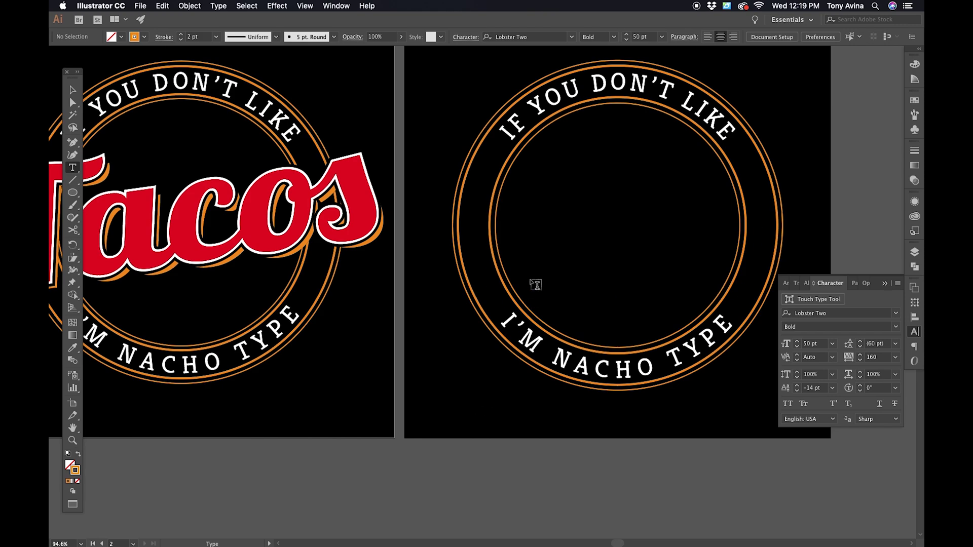
left_click(441, 420)
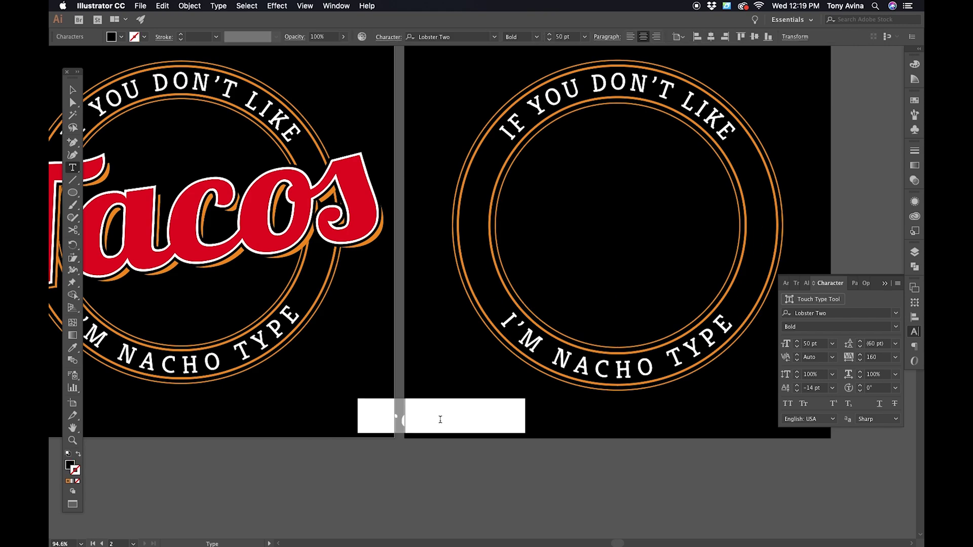
key("BackSpace")
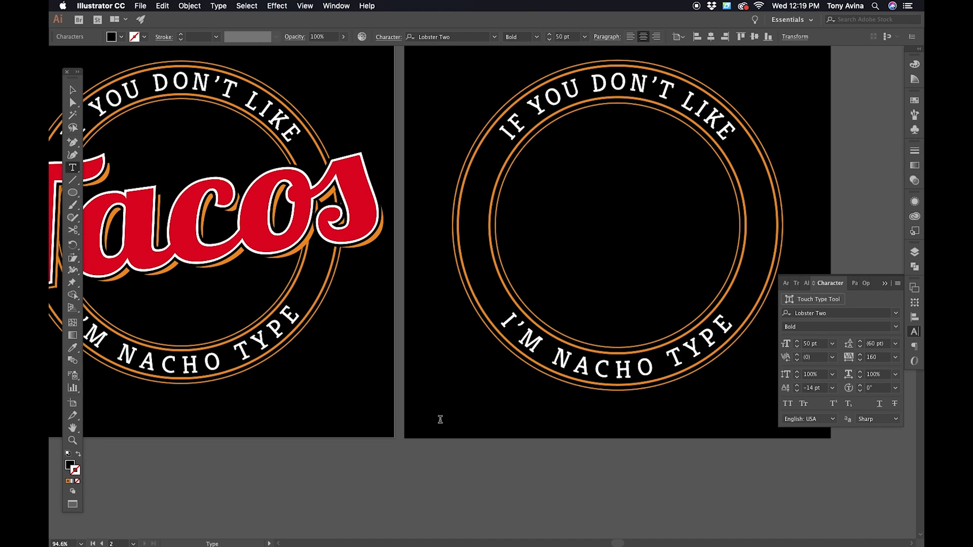
type("Tac")
left_click(73, 90)
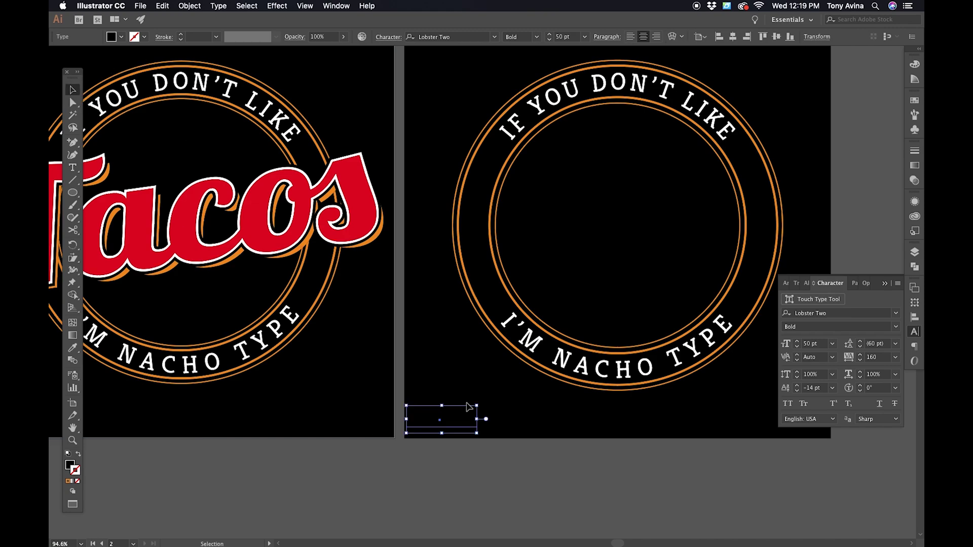
In Appearance, add a new fill to the Tacos text and make it crimson red
left_click(915, 79)
left_click(915, 79)
left_click(915, 202)
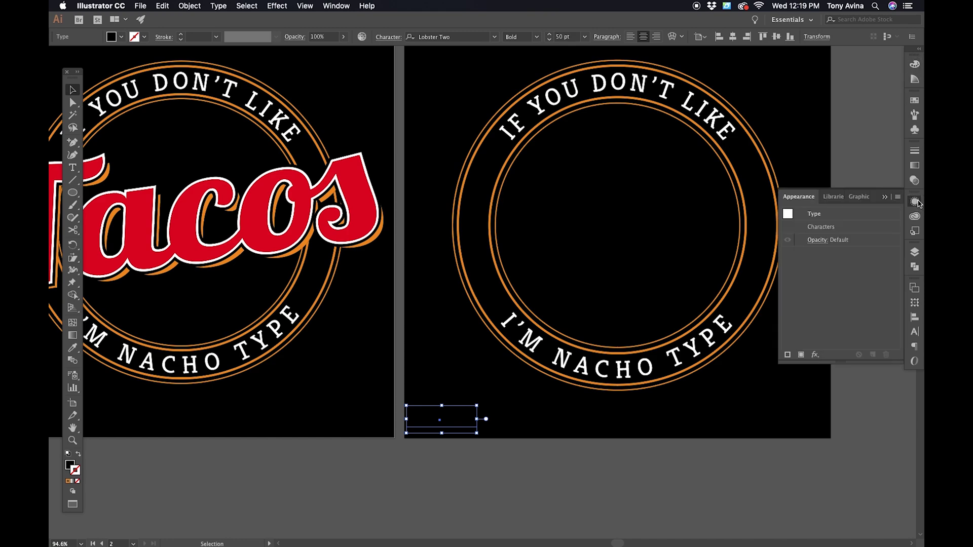
left_click(917, 203)
left_click(918, 202)
left_click(802, 357)
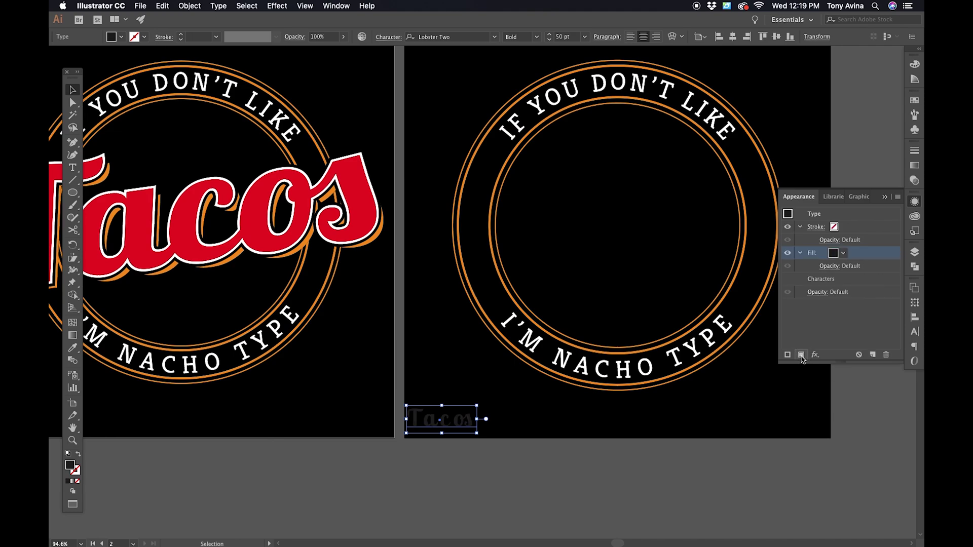
left_click(842, 255)
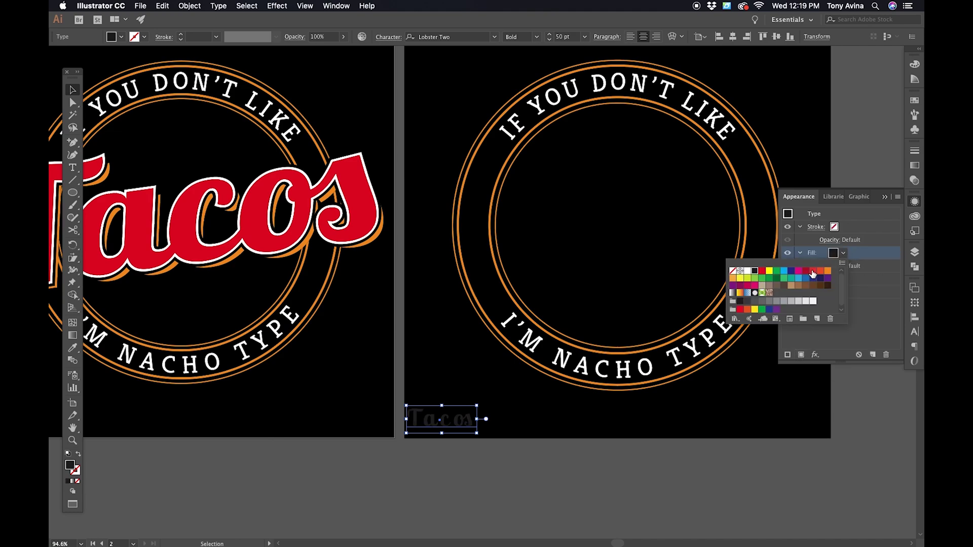
left_click(806, 273)
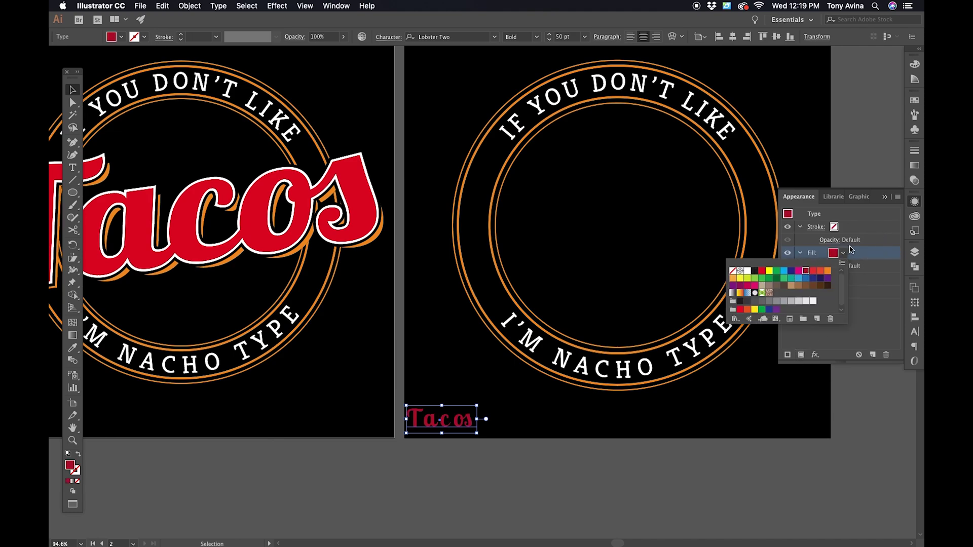
Give Tacos a 1 pt white stroke under its red fill, then scale it to about 146 pt
left_click(857, 231)
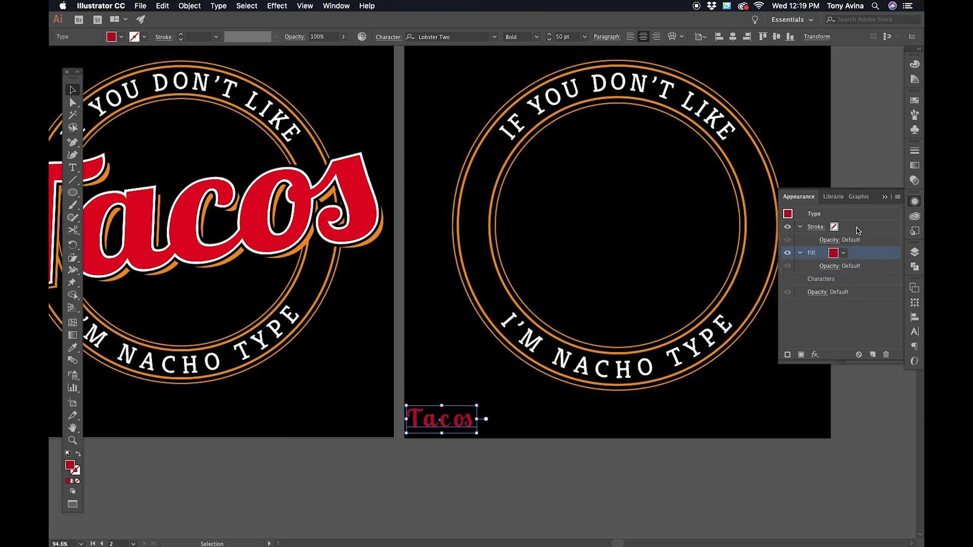
left_click(836, 229)
left_click(884, 227)
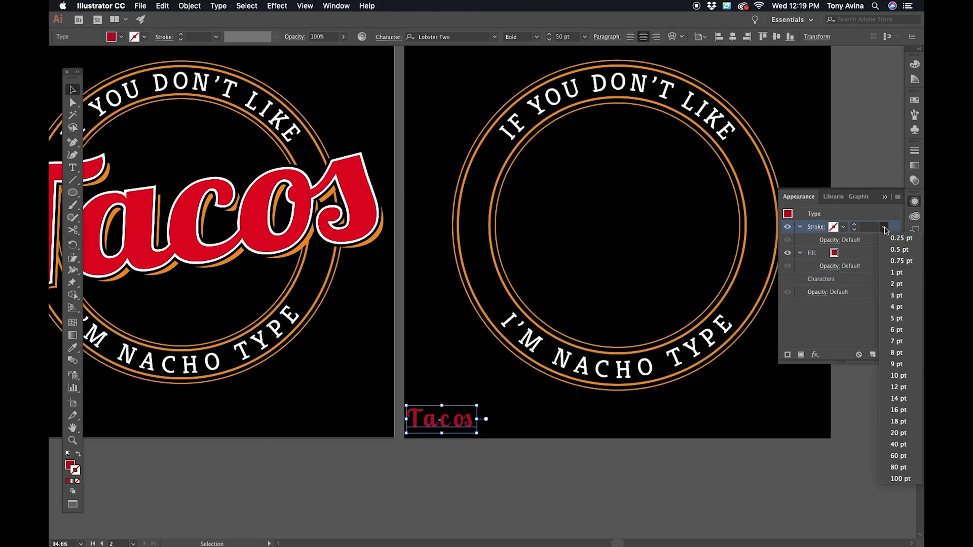
left_click(842, 227)
left_click(843, 227)
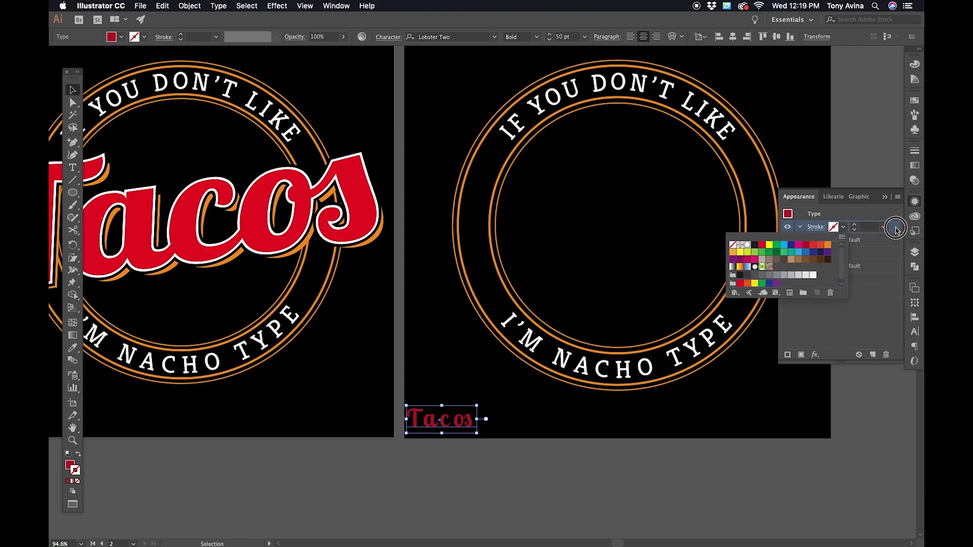
left_click(895, 256)
left_click(843, 227)
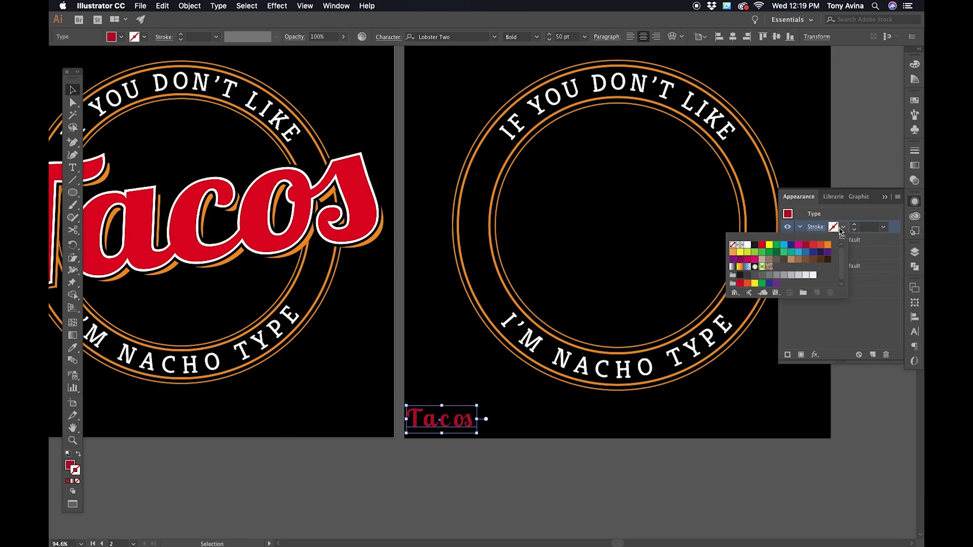
left_click(745, 245)
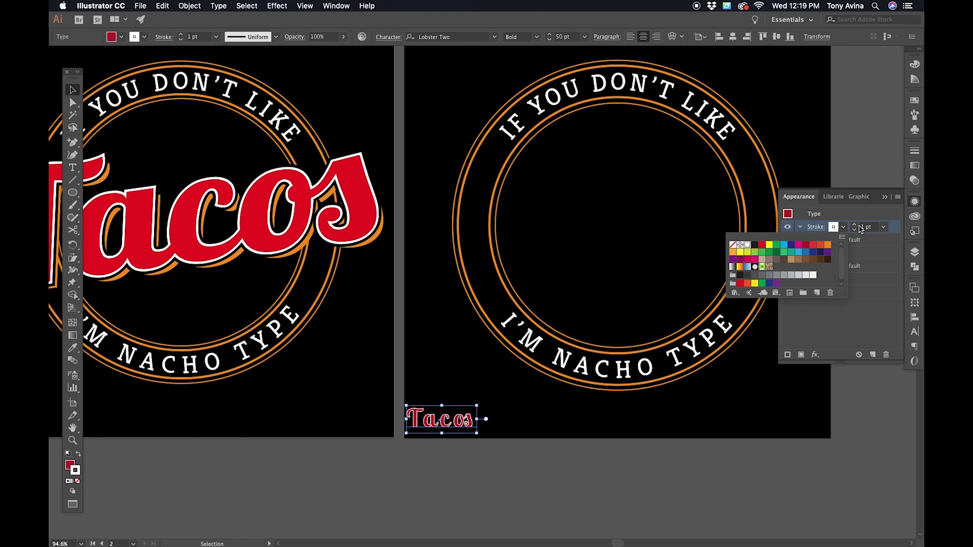
left_click(886, 303)
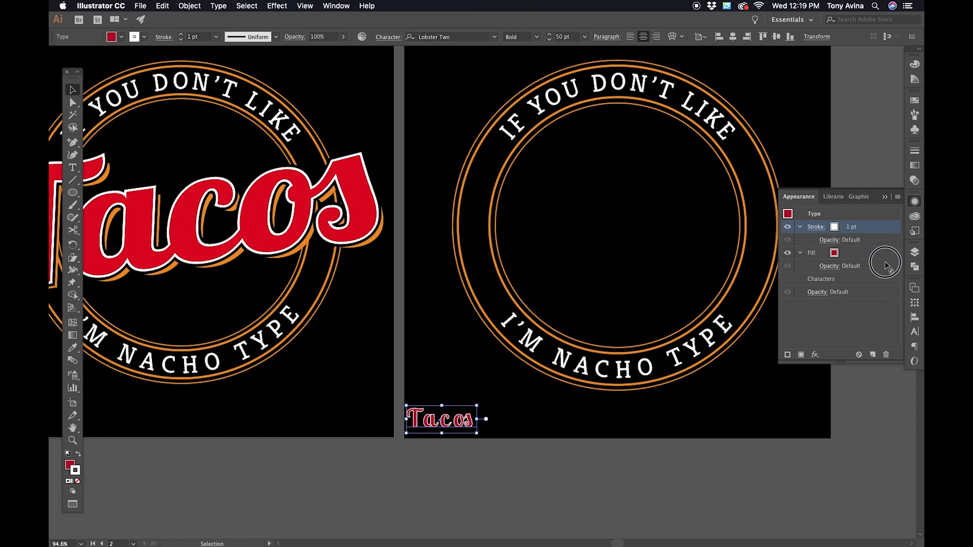
left_click_drag(883, 269, 883, 228)
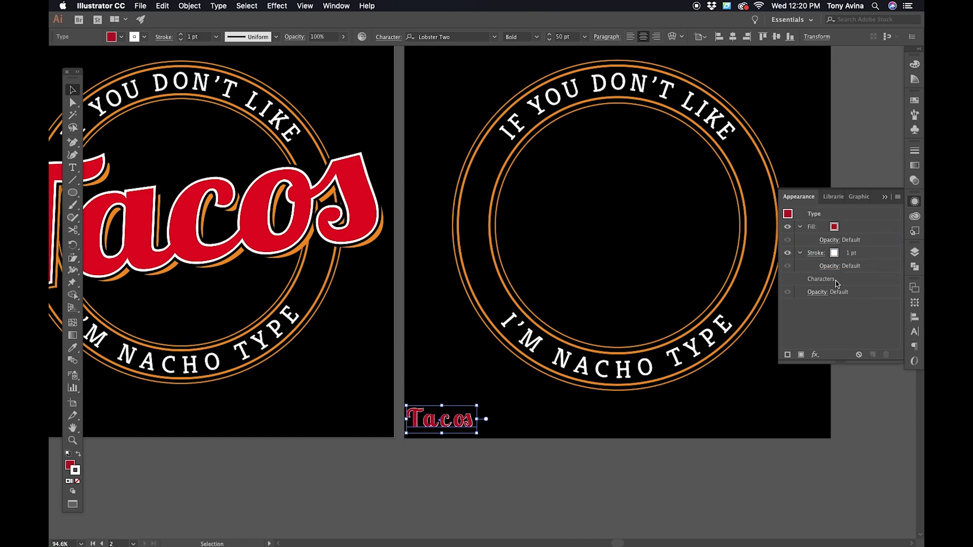
left_click_drag(477, 405, 612, 263)
Reset the Tacos text's tracking to 0 and baseline shift to 0 pt
double_click(531, 413)
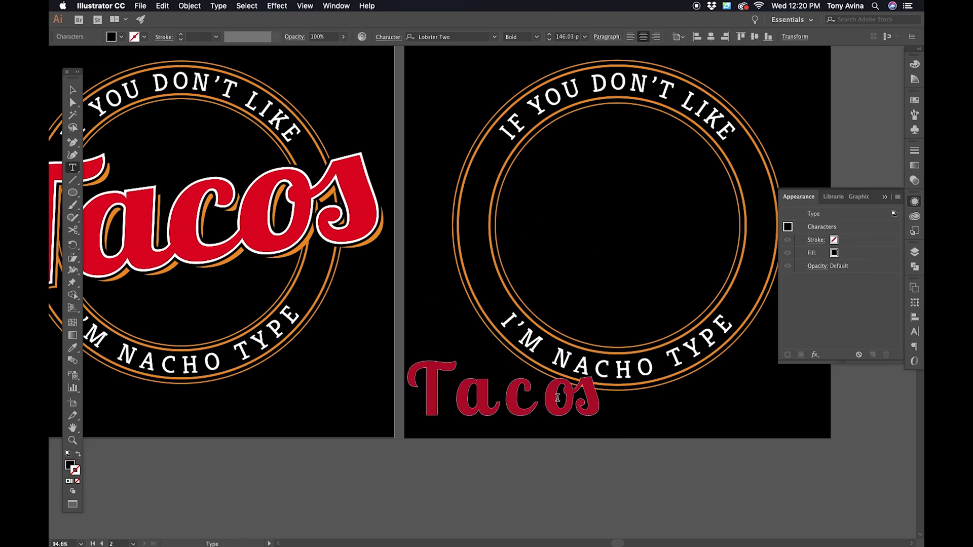
key("BackSpace")
key("BackSpace")
key("Escape")
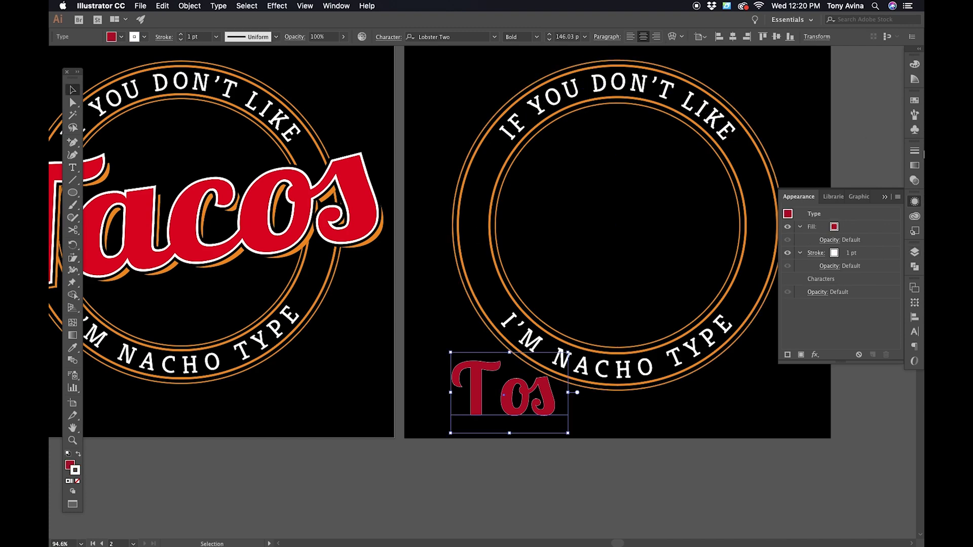
left_click(914, 335)
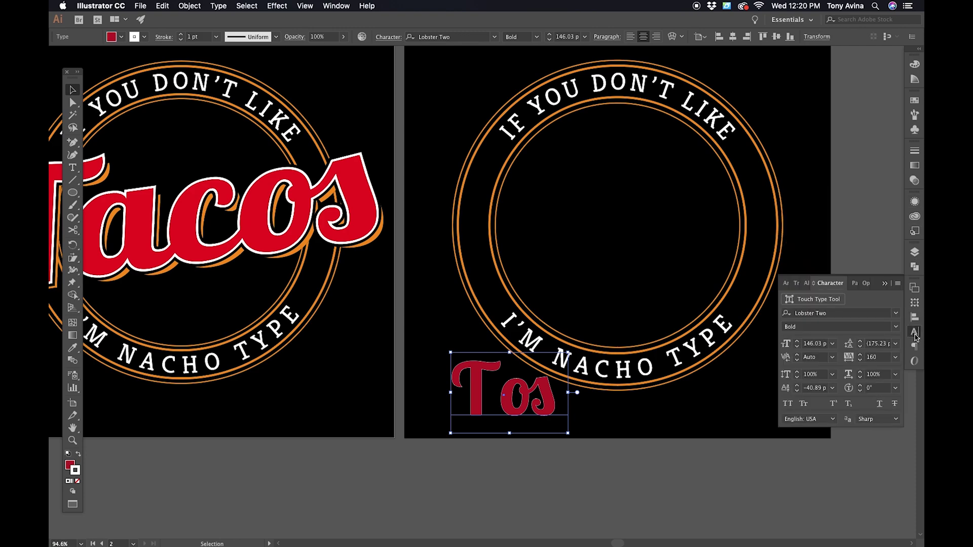
left_click(892, 358)
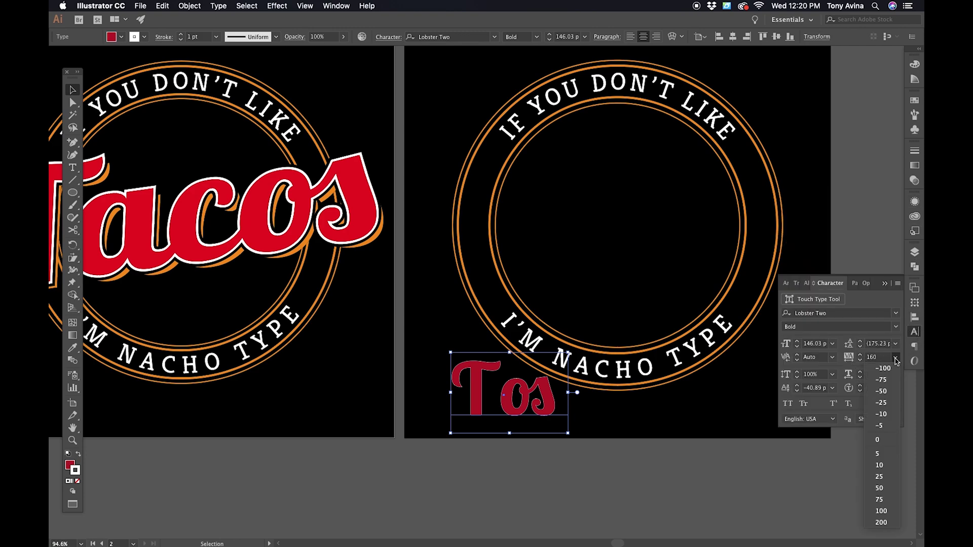
left_click(895, 444)
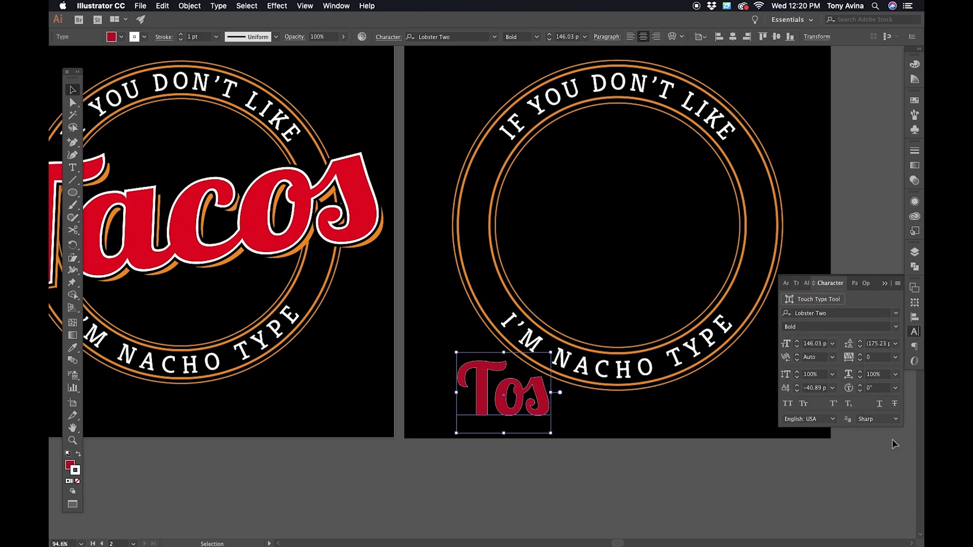
left_click(832, 388)
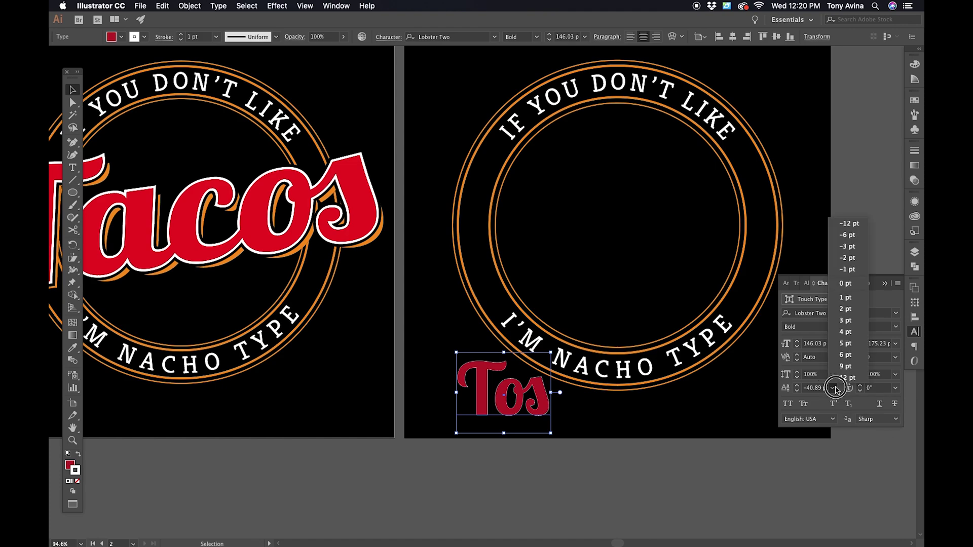
left_click(844, 283)
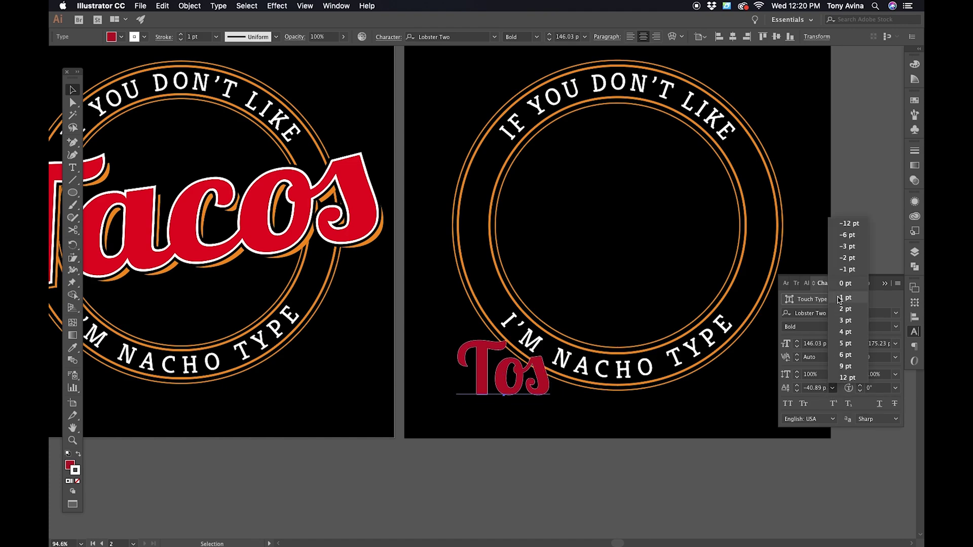
Retype the missing letters so the word reads Tacos again
double_click(509, 392)
key("shift+Right")
key("shift+Right")
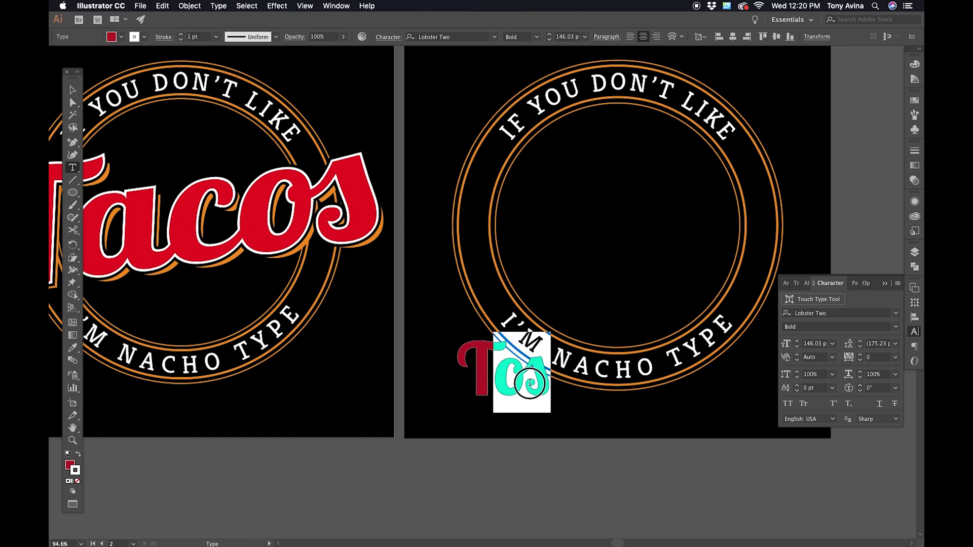
type("acos")
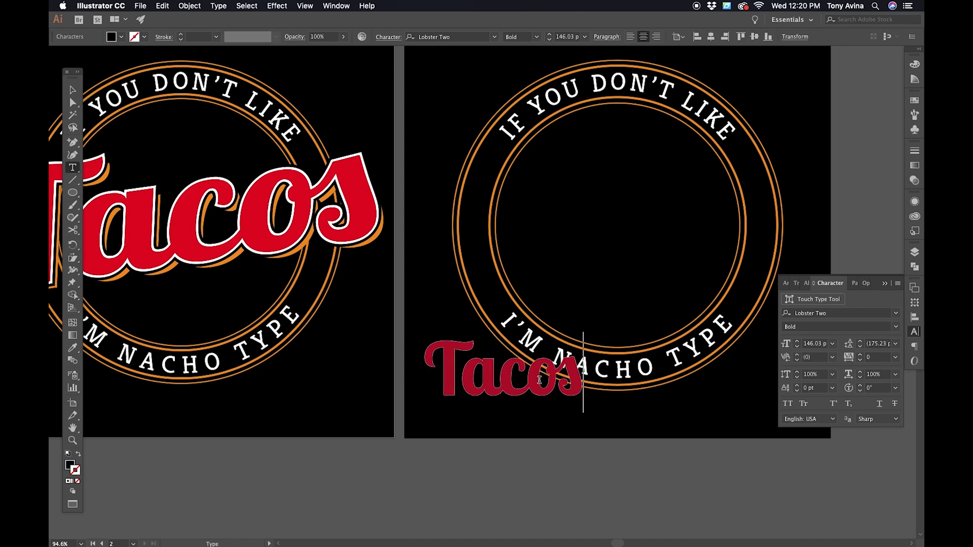
key("Escape")
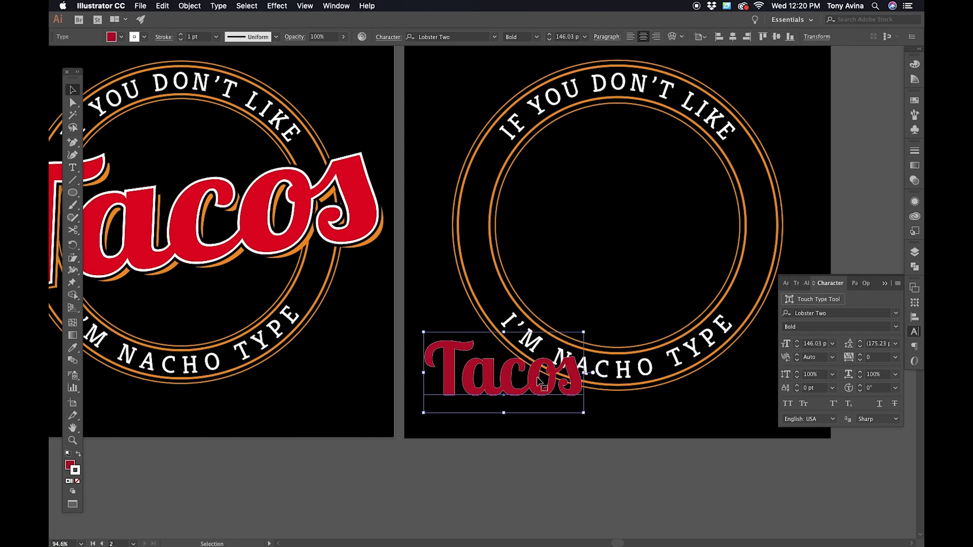
Move Tacos to the centre of the ring and set its font size to 320 pt
left_click(347, 234)
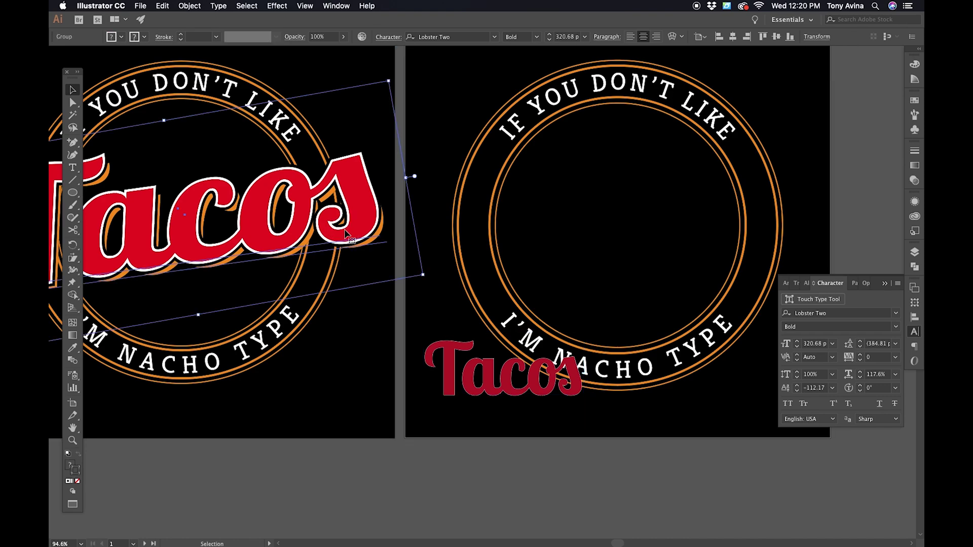
left_click(485, 374)
left_click_drag(575, 373, 679, 205)
left_click(822, 346)
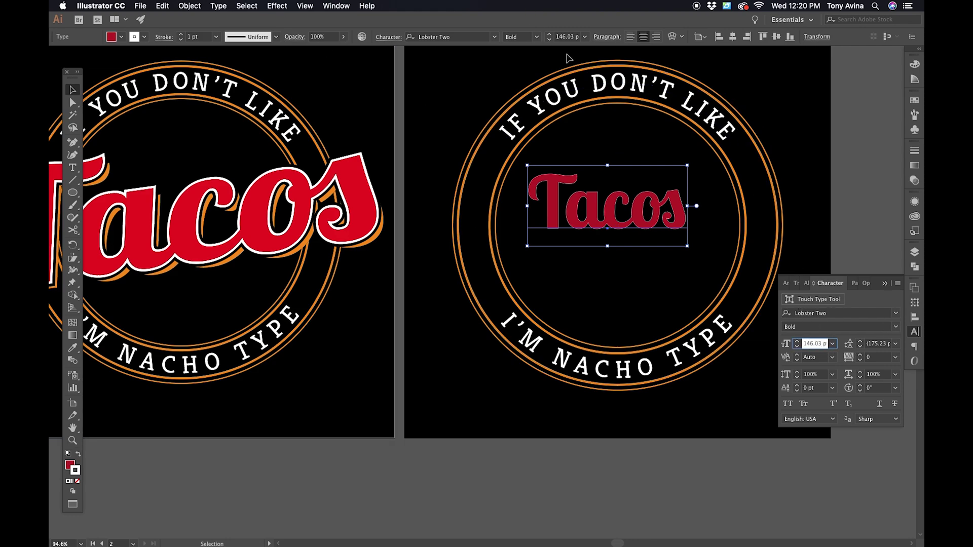
left_click(814, 344)
type("32")
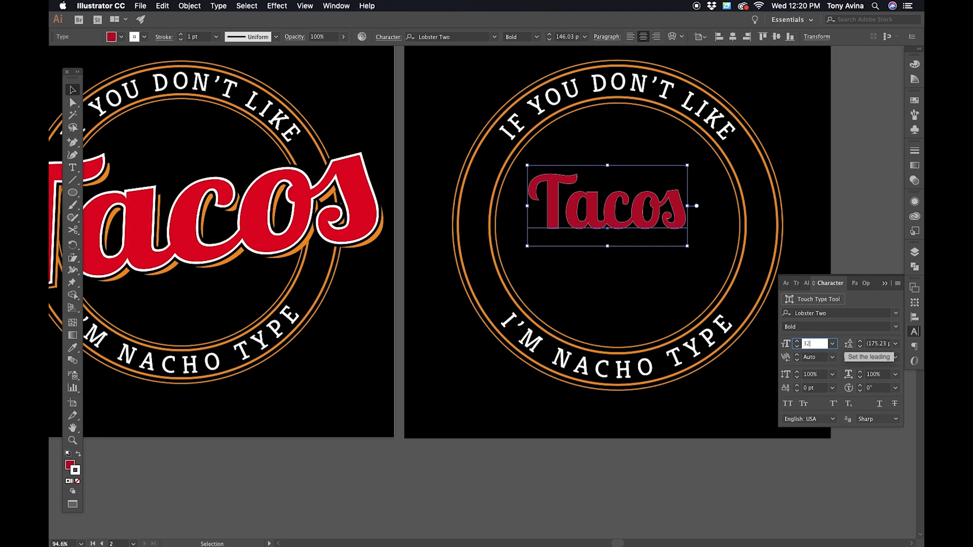
type("0")
key("Return")
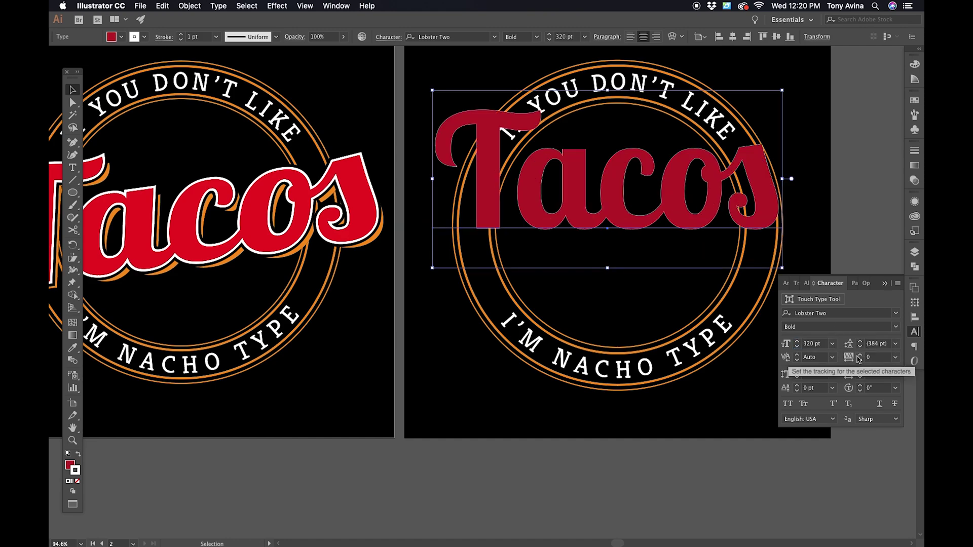
left_click_drag(704, 223, 715, 247)
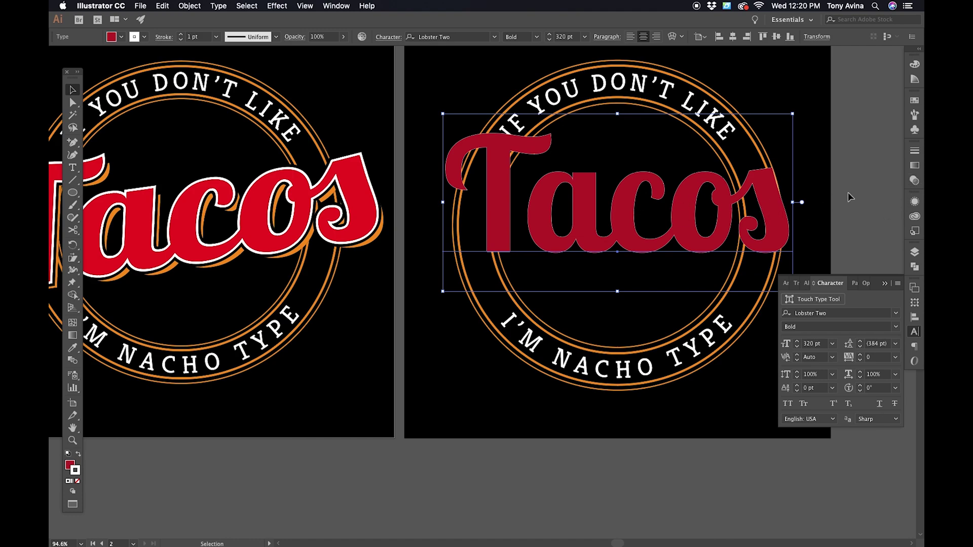
left_click(917, 202)
Thicken the white outline around Tacos to 7 pt
left_click(852, 252)
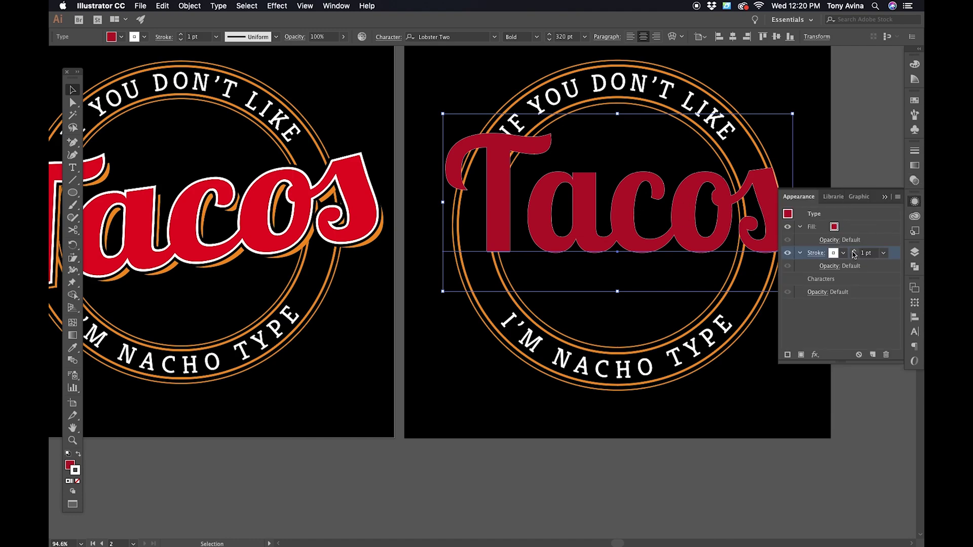
left_click(855, 252)
left_click(855, 252)
left_click(856, 252)
left_click(855, 252)
left_click(855, 252)
left_click(855, 251)
left_click(856, 252)
left_click(856, 252)
left_click(856, 252)
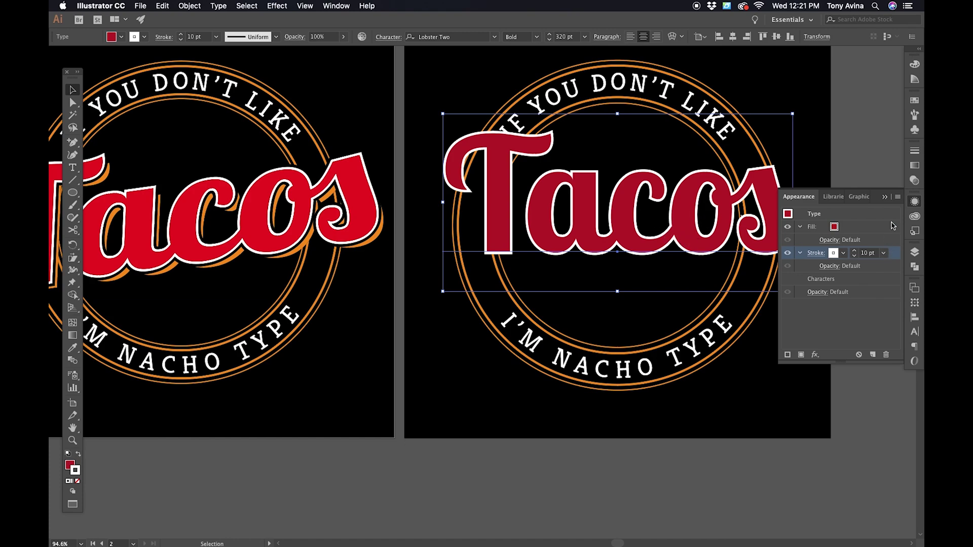
Try a red outline on Tacos from the swatches, then undo it
left_click(914, 100)
left_click(814, 127)
key("super+z")
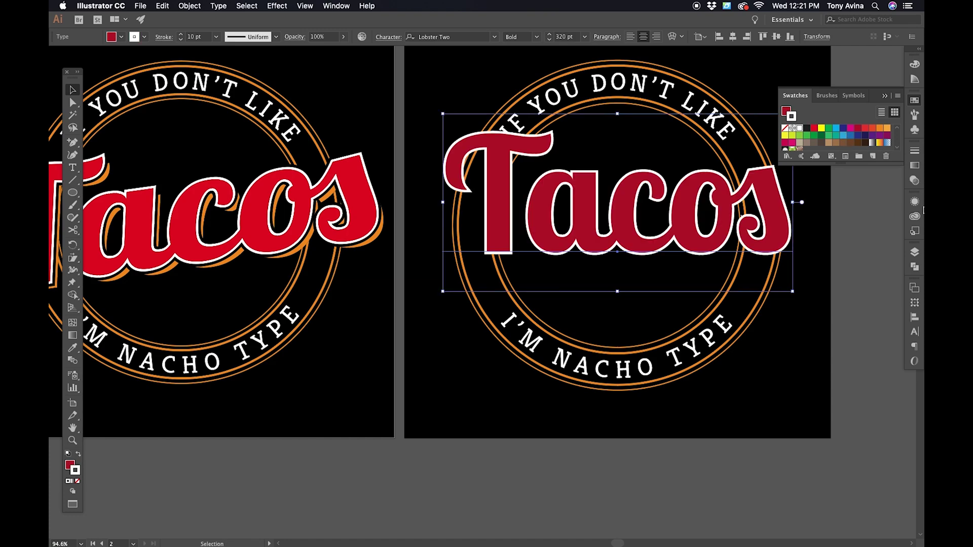
Change the Tacos fill to bright red in the Appearance panel
left_click(915, 202)
left_click(831, 228)
left_click(843, 227)
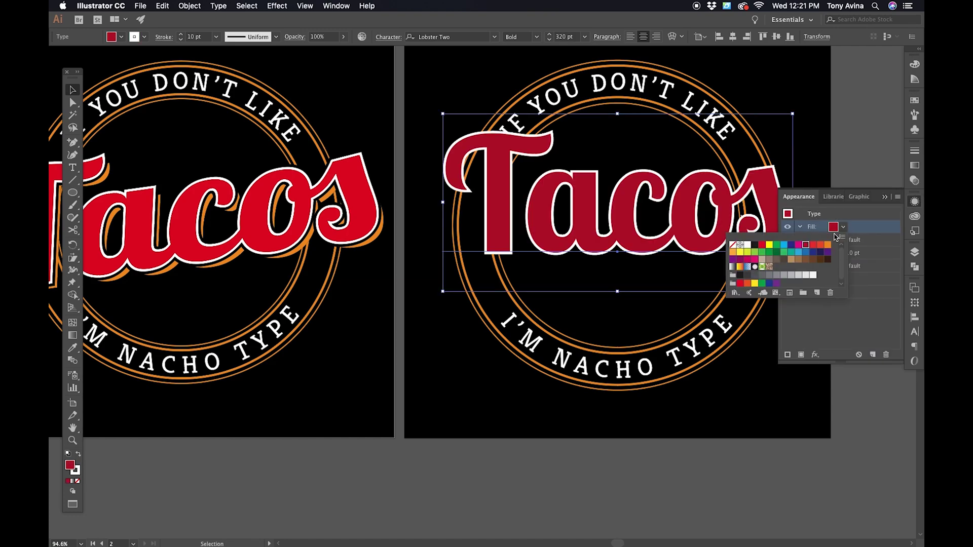
left_click(762, 245)
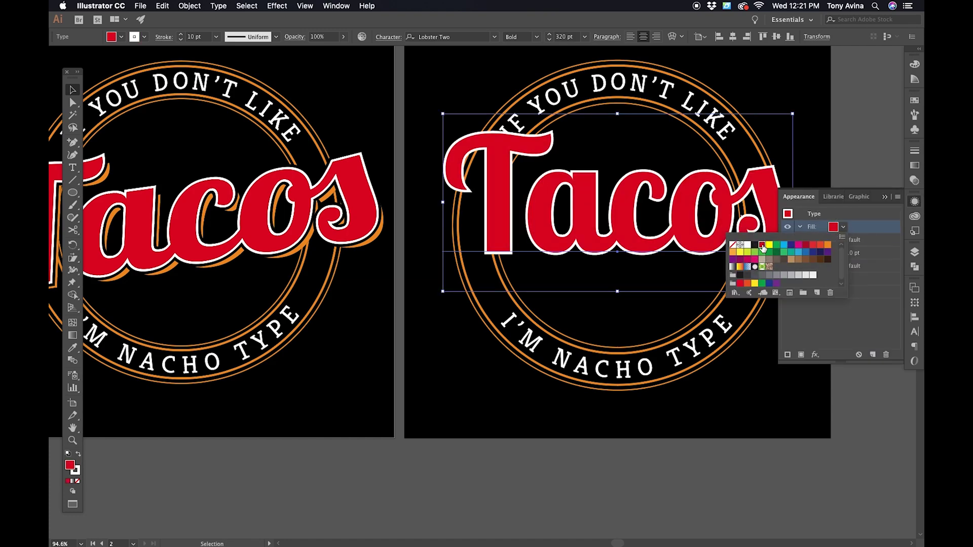
left_click(468, 141)
Move Tacos left and down on the badge and select its outline entry
left_click_drag(468, 142, 447, 159)
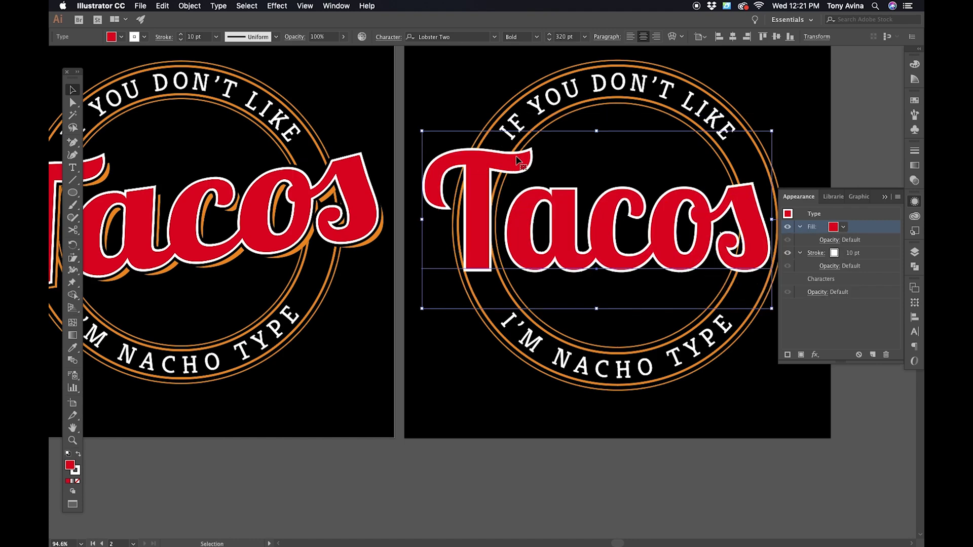
left_click(884, 257)
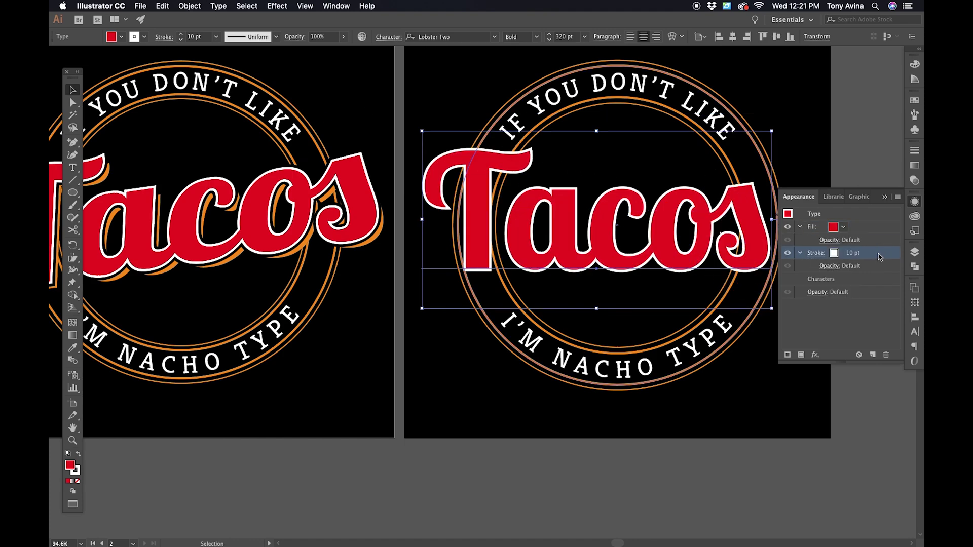
left_click(878, 257)
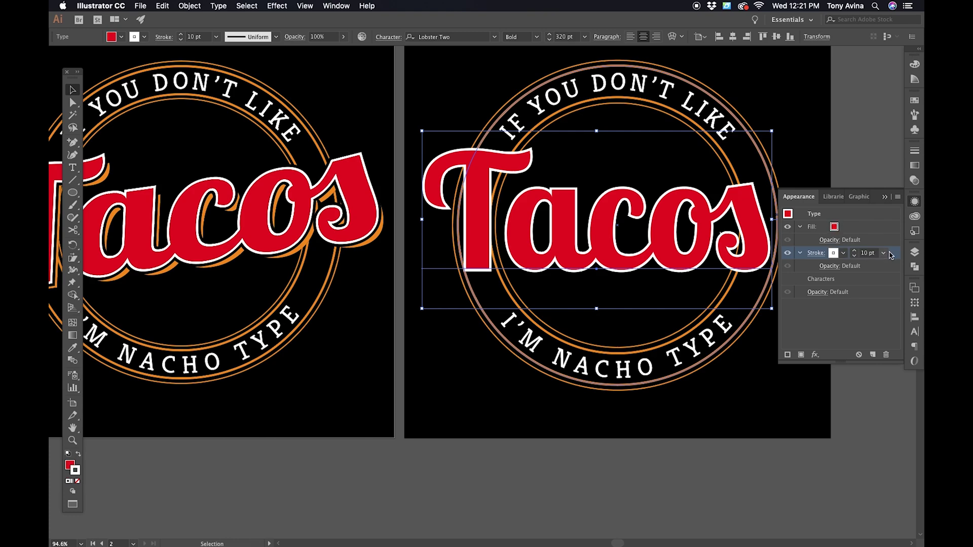
Duplicate the Tacos stroke, make the copy black and thicken it
left_click(873, 357)
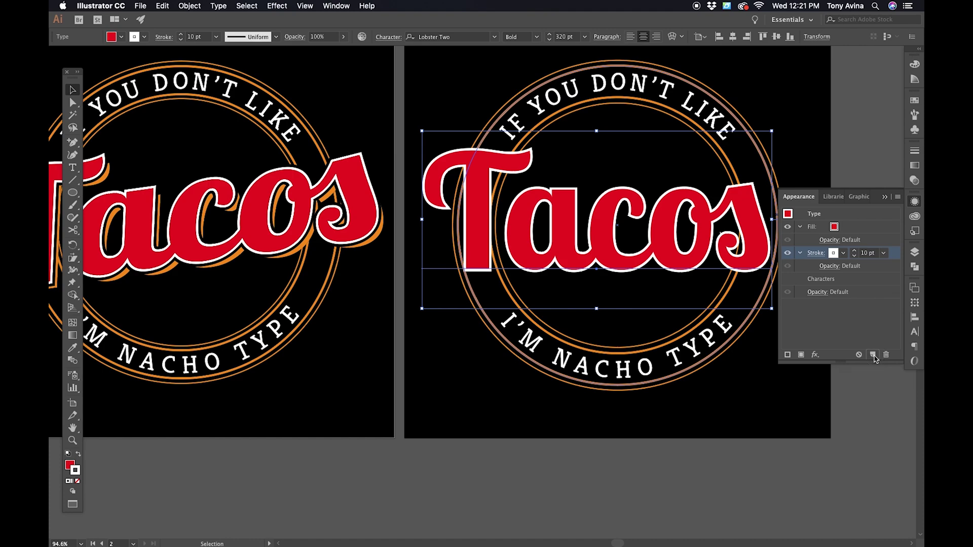
left_click(855, 285)
left_click(843, 281)
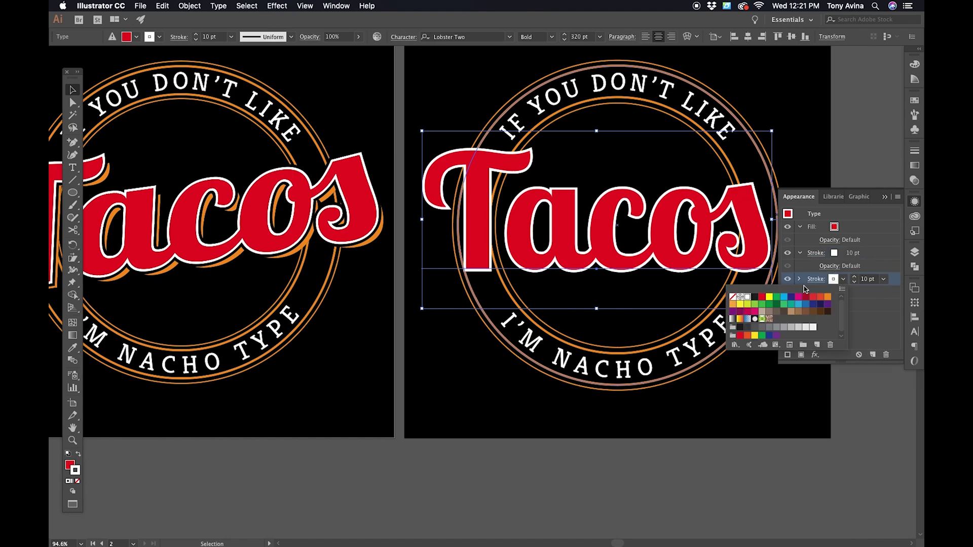
left_click(756, 298)
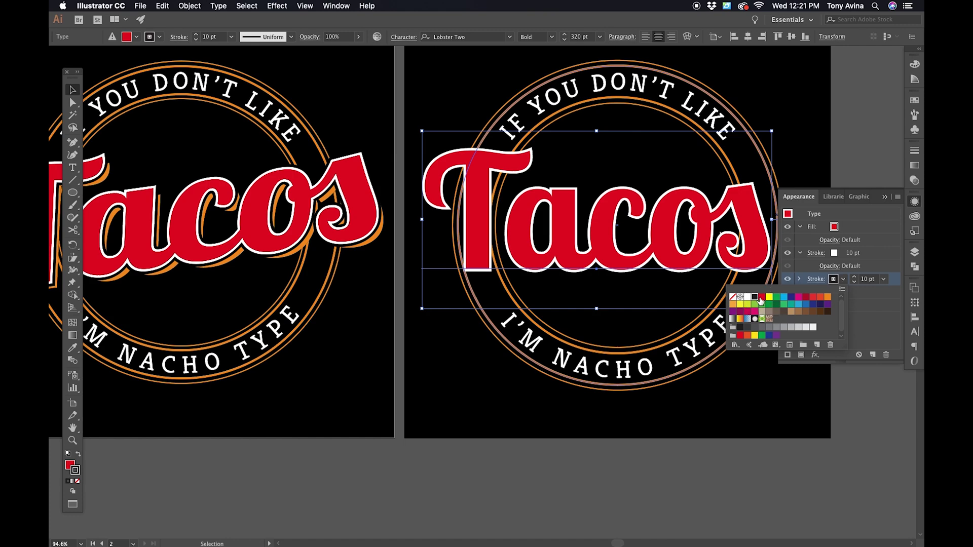
left_click(854, 282)
left_click(855, 282)
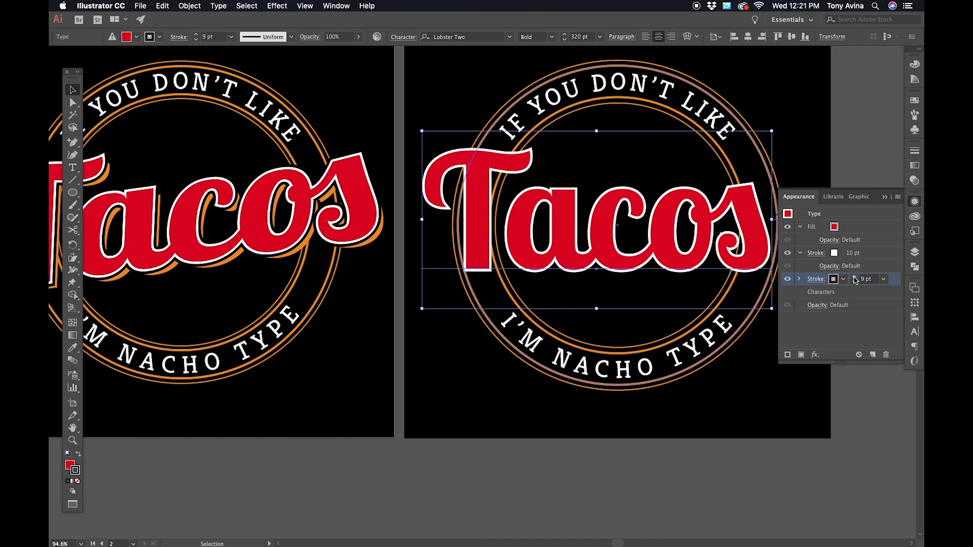
left_click(854, 276)
left_click(854, 276)
left_click(855, 278)
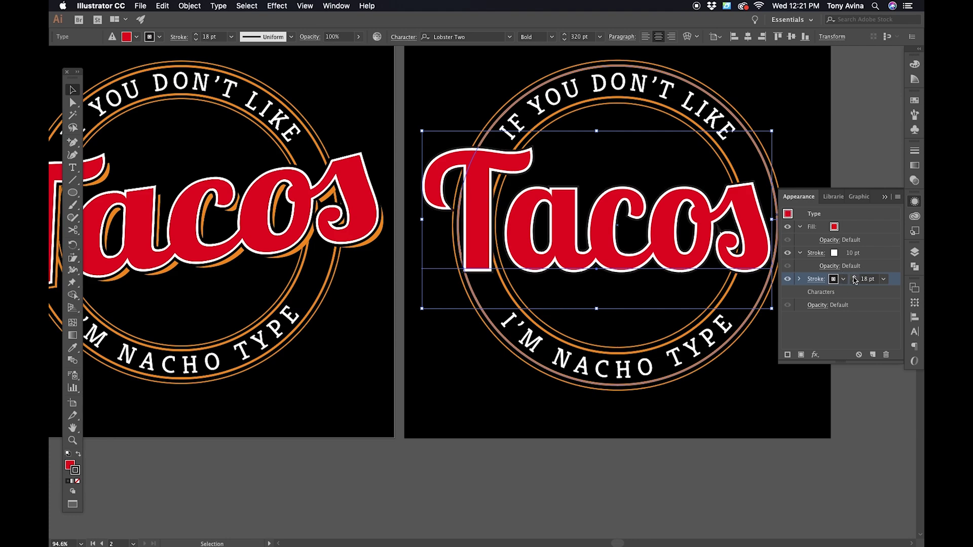
Compare with the left Tacos, then raise the black outer outline to 21 pt
key("a")
left_click(344, 177)
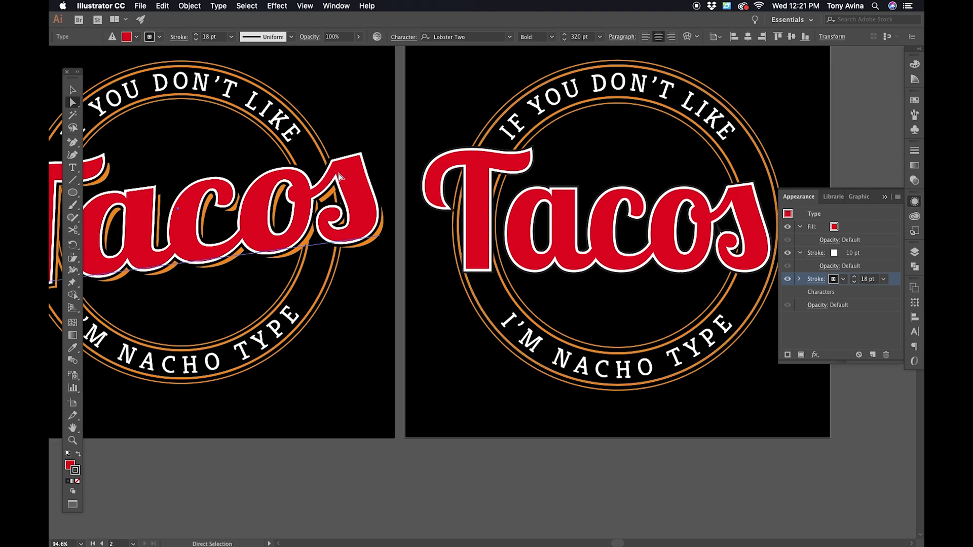
left_click(552, 210)
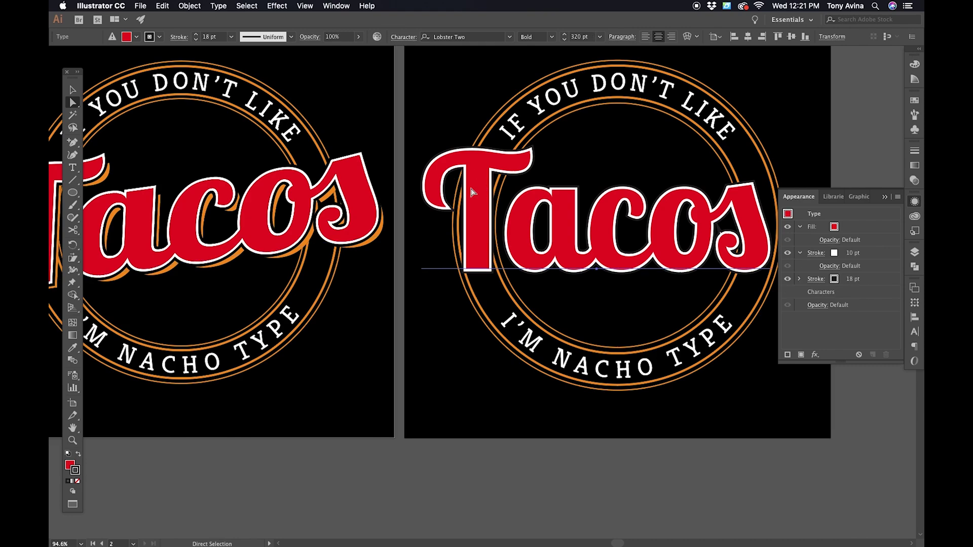
left_click(855, 279)
left_click(855, 278)
left_click(855, 277)
Hide the panels and move Tacos to the right, off the badge
key("v")
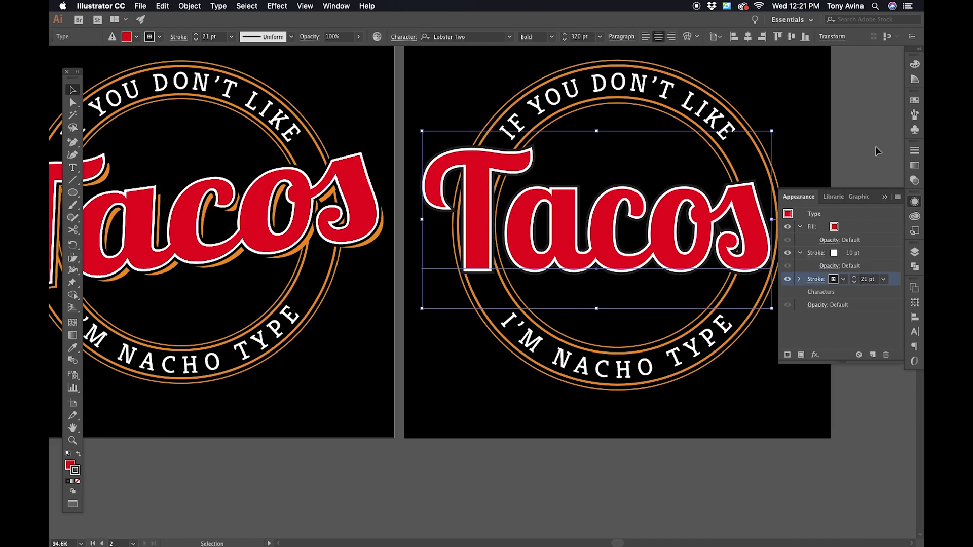
key("Tab")
left_click_drag(766, 239, 913, 249)
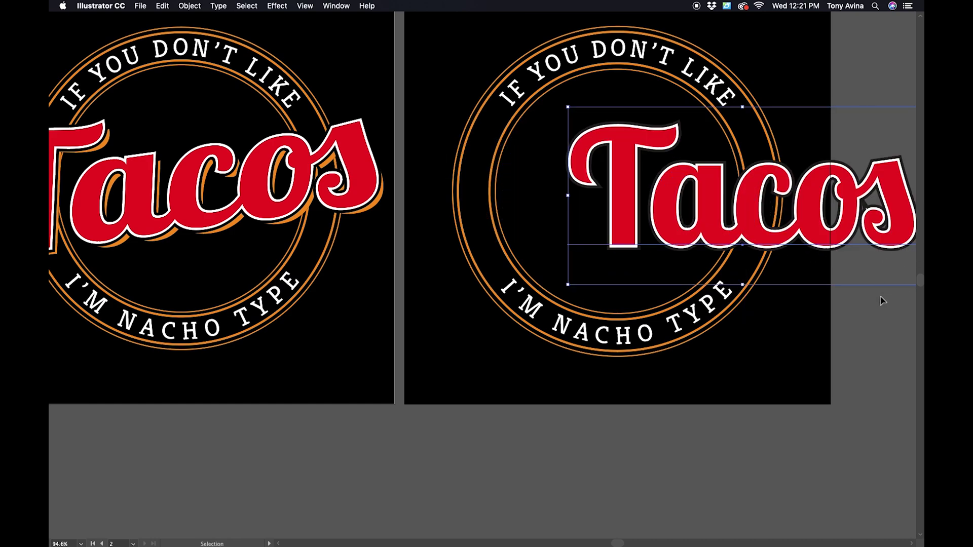
Zoom in and drag Tacos back left onto the centre of the badge
scroll(882, 301, "right", 10)
key("z")
left_click_drag(696, 337, 749, 288)
scroll(750, 289, "down", 5)
key("v")
left_click_drag(677, 266, 517, 257)
left_click(734, 223)
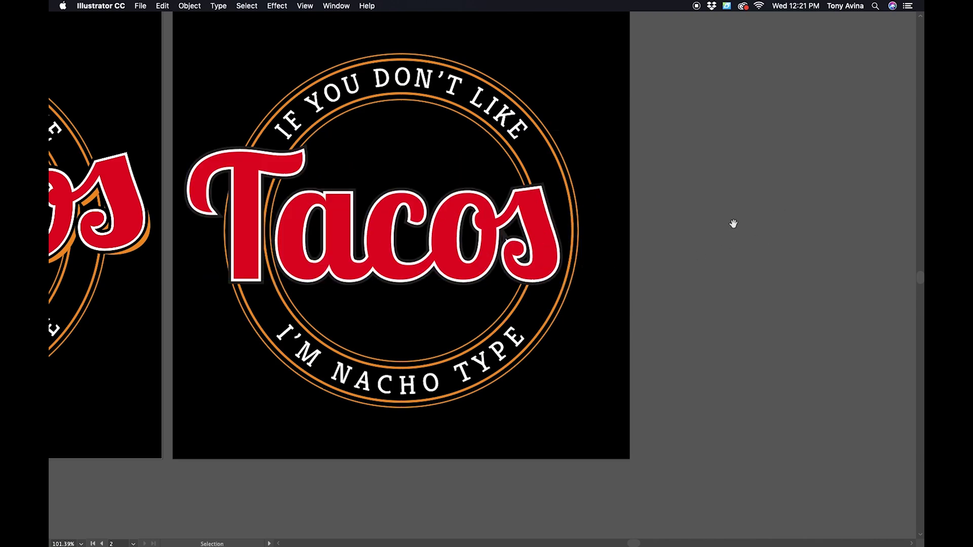
left_click_drag(733, 224, 806, 221)
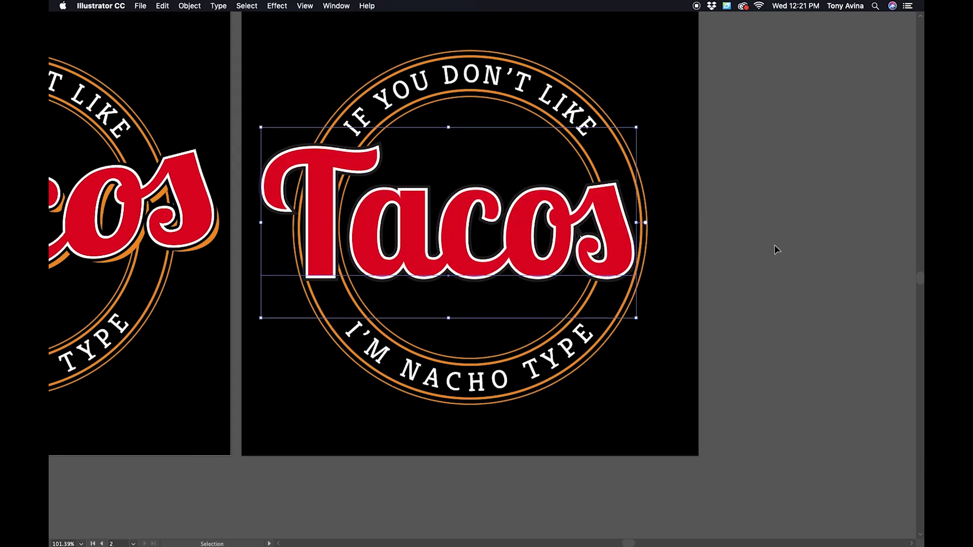
Try the black outer outline at 18 pt, then return it to 21 pt
key("Tab")
left_click(855, 282)
left_click(855, 283)
left_click(855, 282)
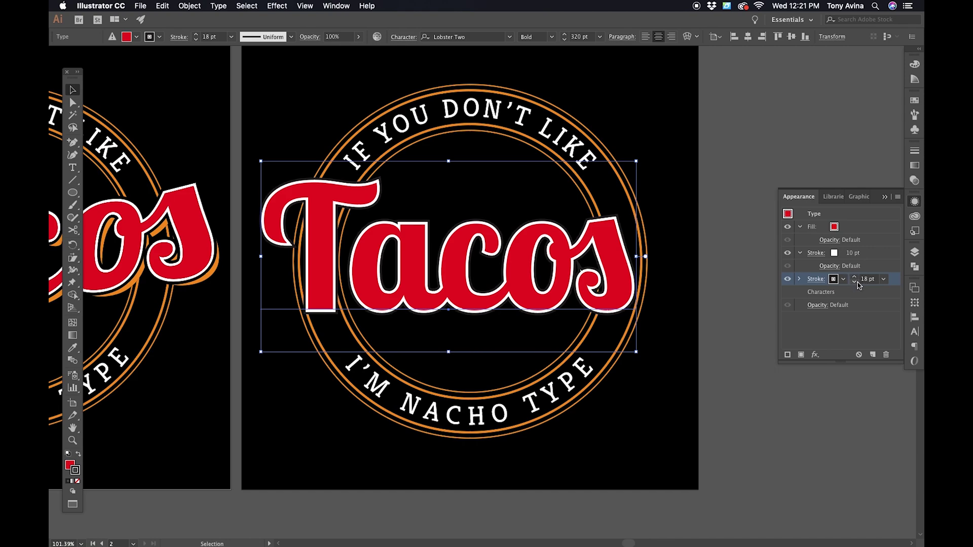
left_click(859, 280)
left_click(859, 280)
left_click(859, 280)
left_click(858, 278)
Zoom in on the top of the T, then zoom out to both artboards and select Tacos
left_click(791, 170)
left_click_drag(722, 207, 761, 206)
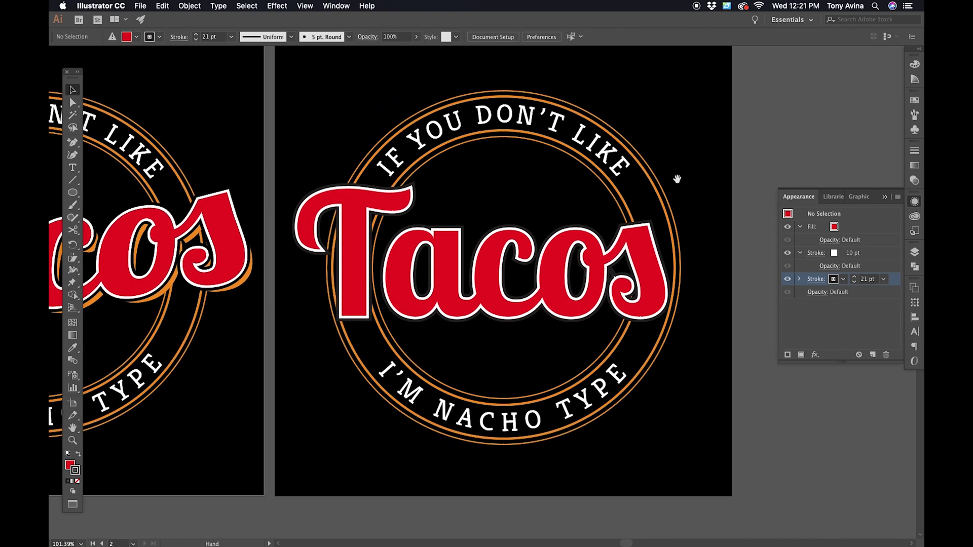
left_click(594, 287)
key("z")
left_click_drag(456, 208, 430, 213)
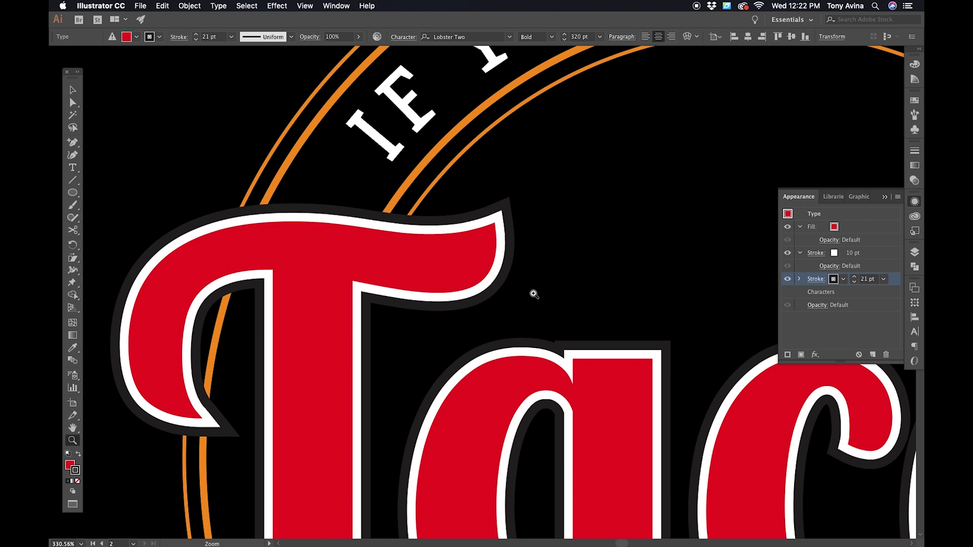
key("super+0")
key("v")
left_click(464, 278)
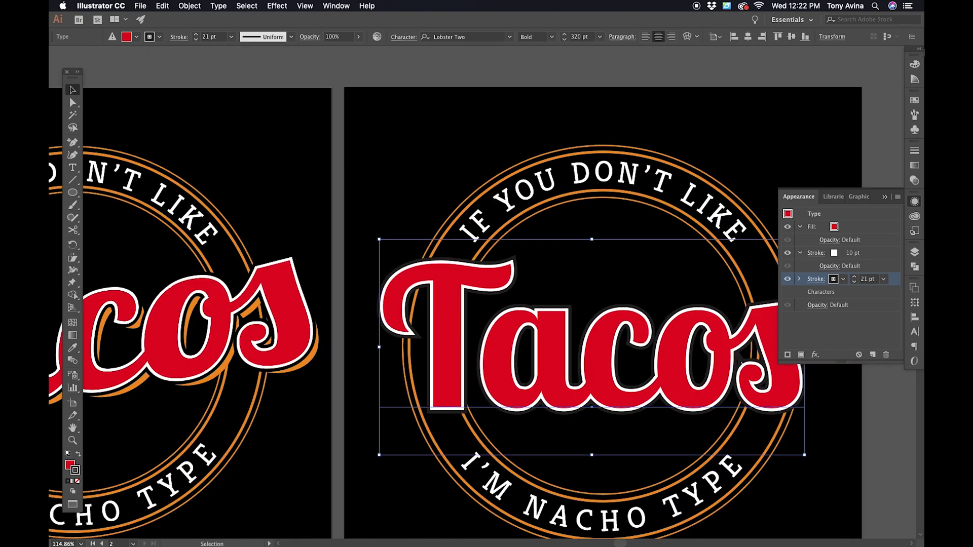
Try a white outer outline from the Color panel, then undo it
left_click(915, 64)
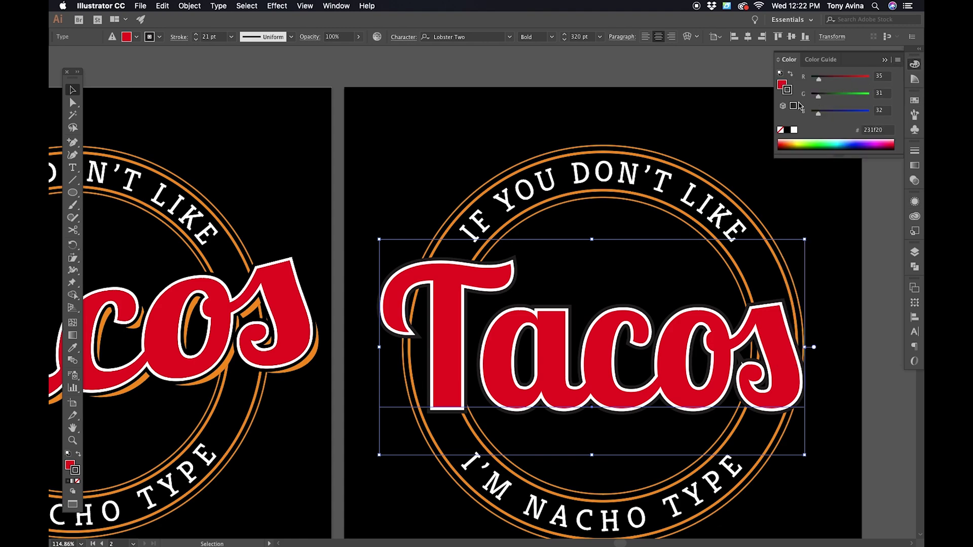
left_click(794, 130)
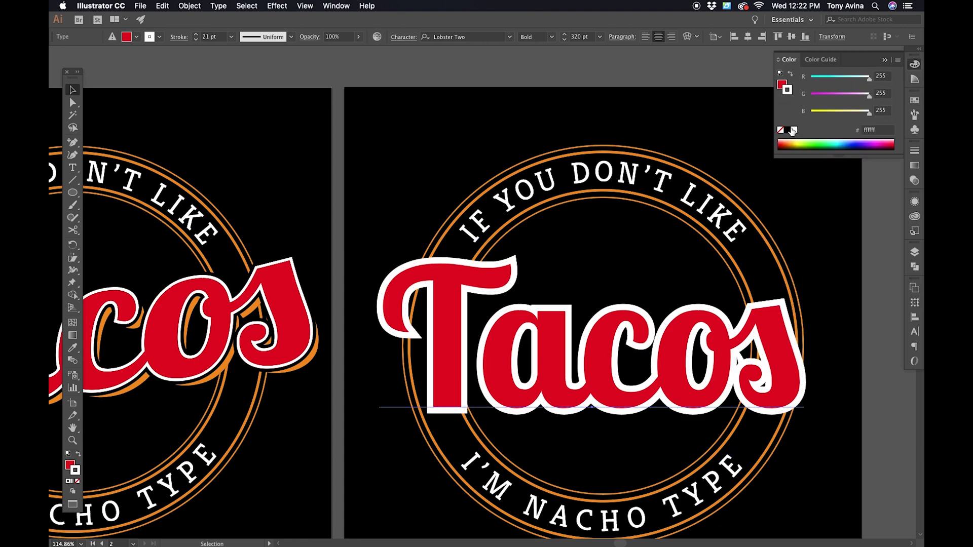
key("super+z")
Hide the panels, scroll around both badges, and select the right Tacos
key("Tab")
scroll(738, 152, "right", 2)
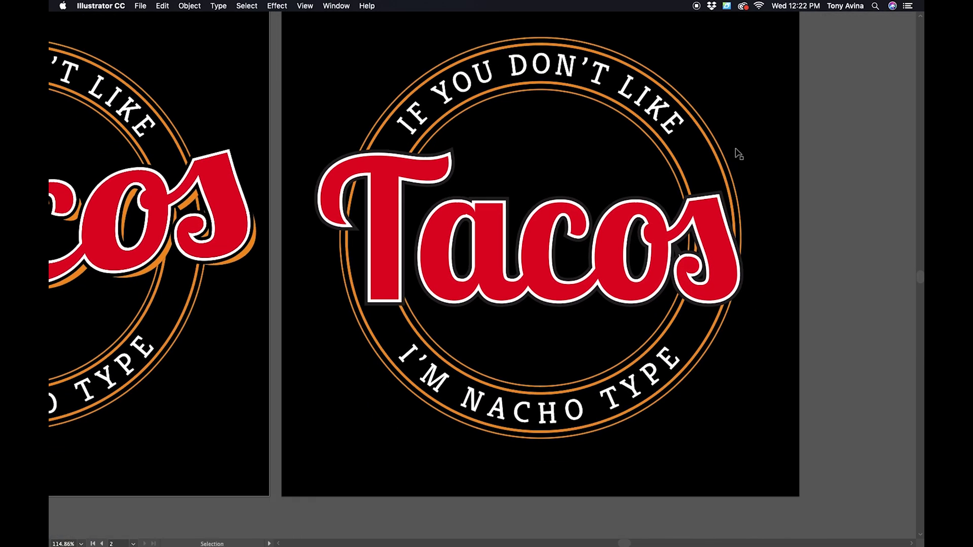
scroll(771, 156, "left", 8)
scroll(771, 157, "down", 2)
scroll(756, 167, "down", 3)
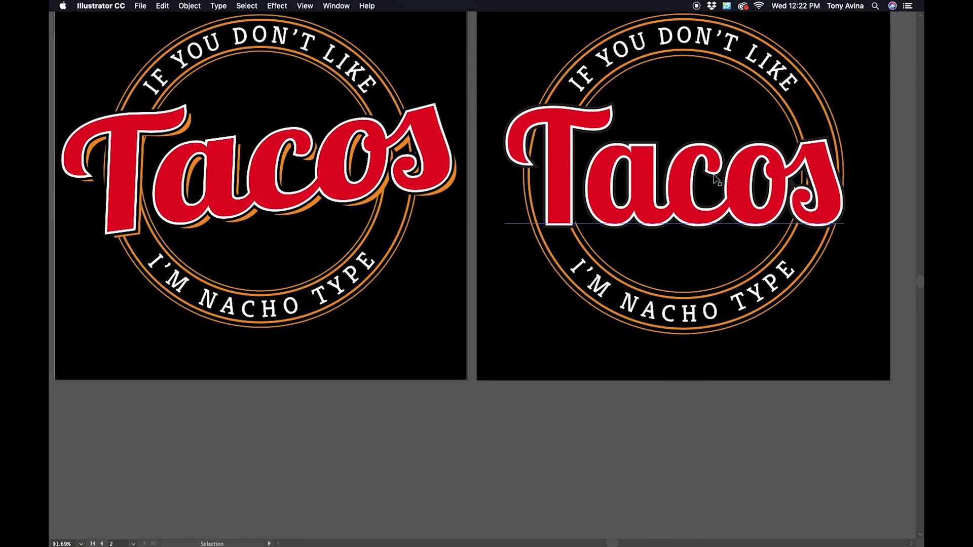
scroll(811, 185, "right", 3)
scroll(845, 189, "up", 2)
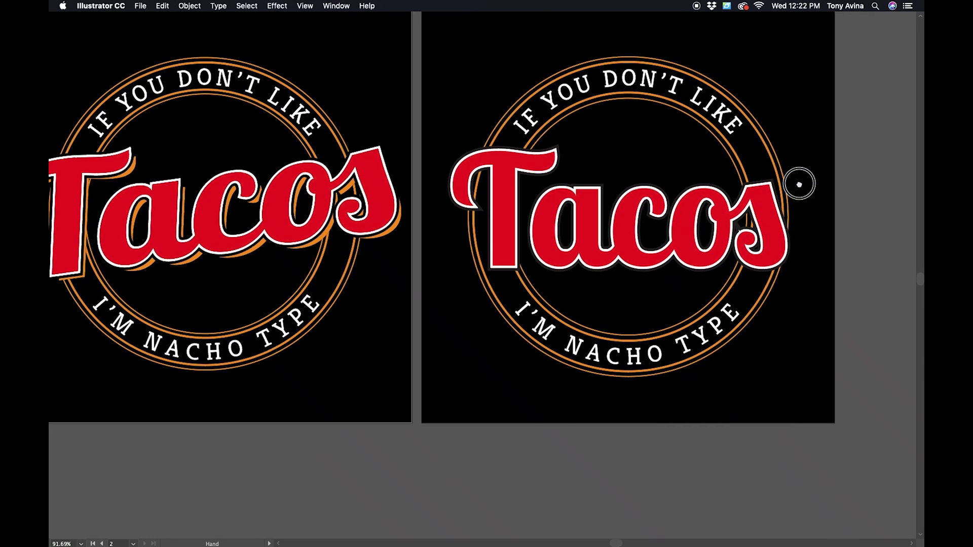
left_click(775, 187)
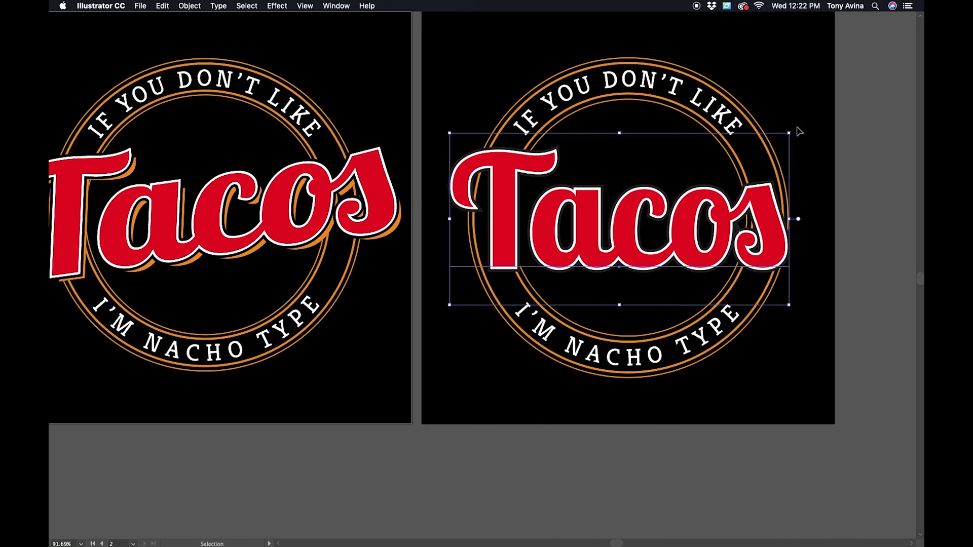
Rotate the right Tacos about 10° upward after trying 8° and 4° tilts
left_click_drag(793, 129, 784, 92)
key("Tab")
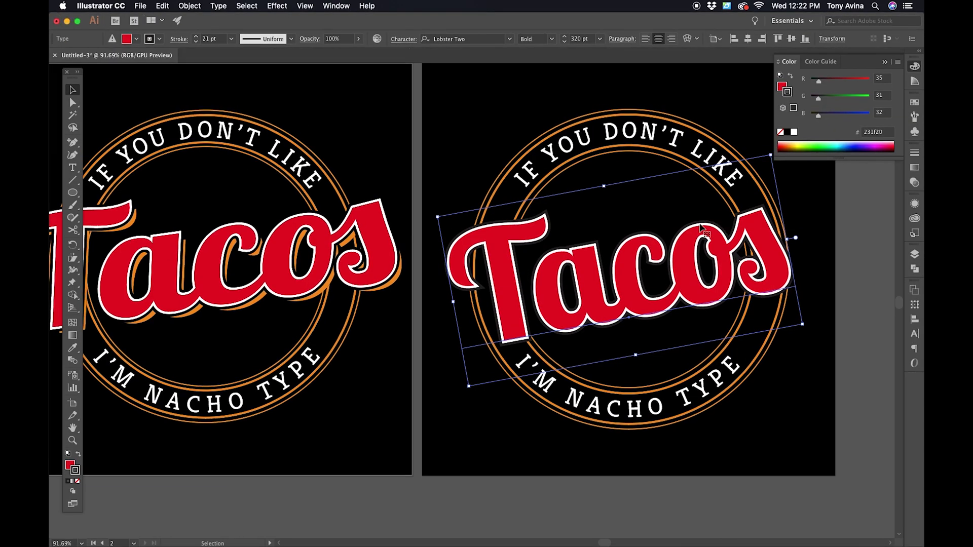
key("super+z")
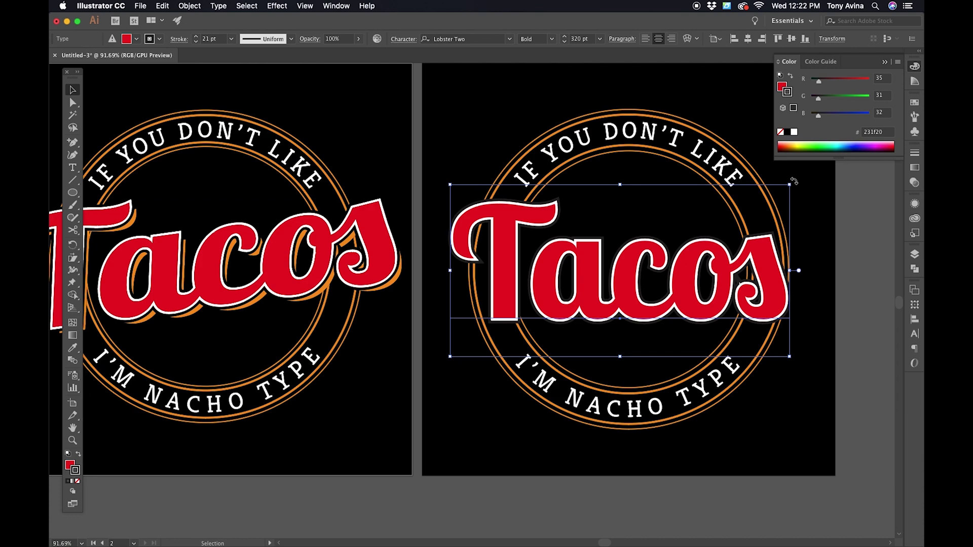
left_click_drag(794, 181, 778, 145)
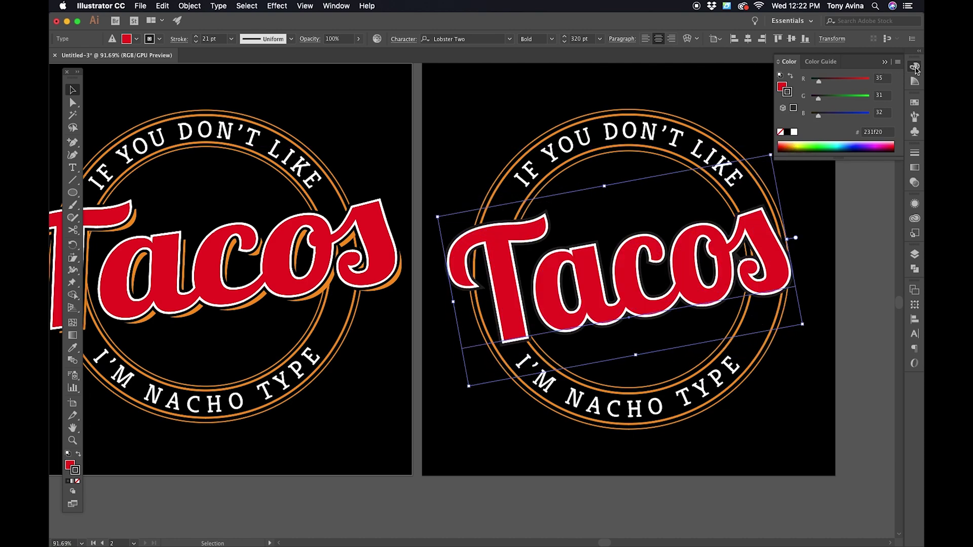
left_click(915, 67)
key("super+z")
left_click_drag(799, 187, 779, 155)
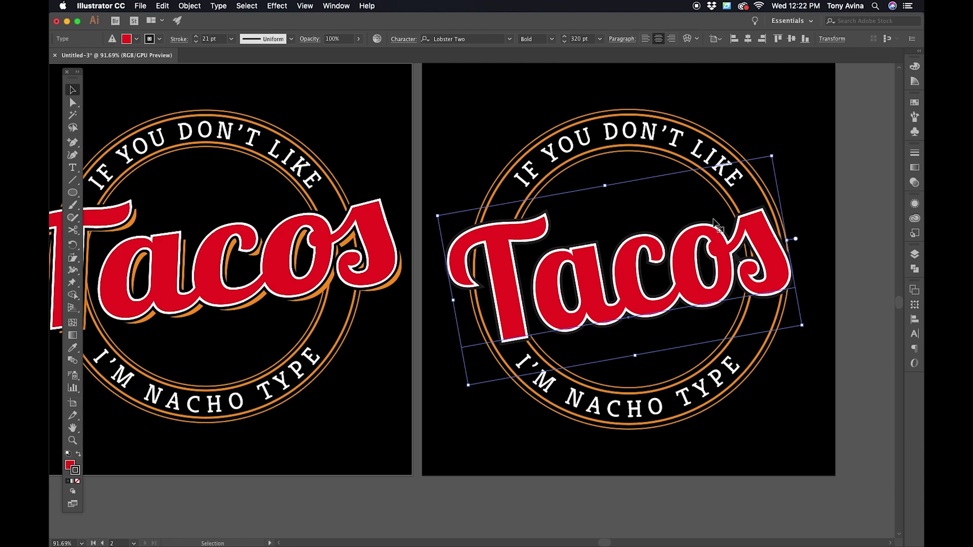
Pan and zoom out until both badge artboards fit in the window
left_click_drag(719, 226, 800, 226)
scroll(758, 255, "down", 2)
key("z")
left_click_drag(734, 306, 711, 269)
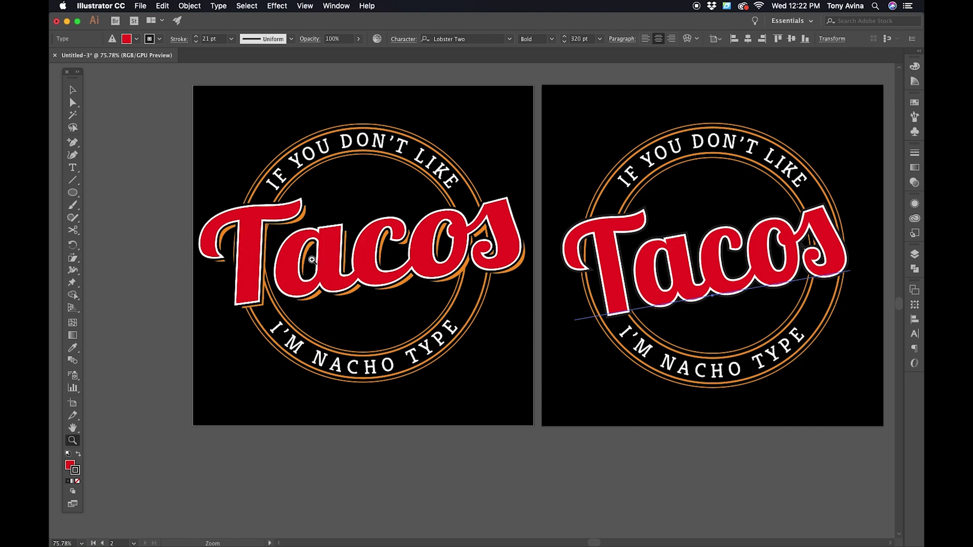
Shear the Tacos lettering sideways with the Shear tool for extra slant
left_click_drag(684, 236, 579, 240)
left_click_drag(73, 258, 91, 259)
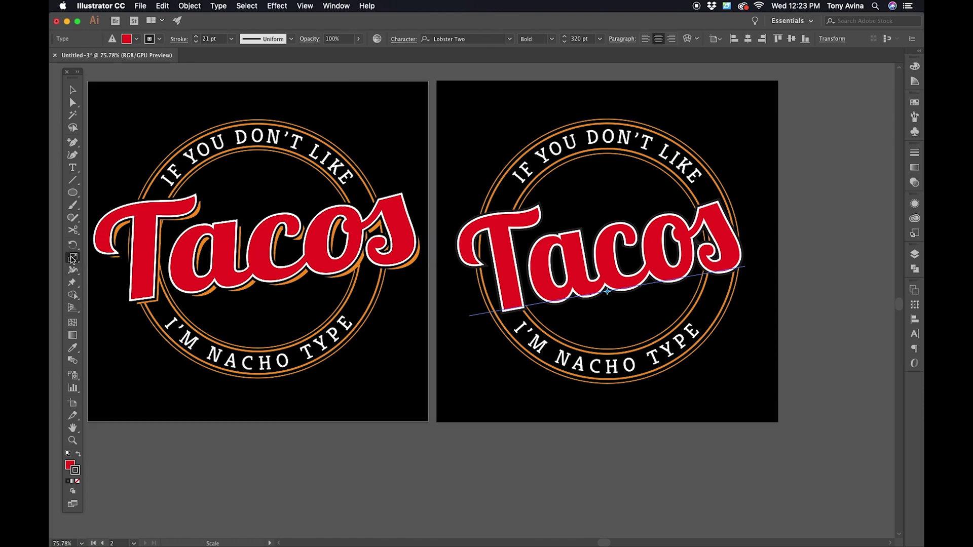
left_click_drag(73, 259, 105, 275)
left_click_drag(596, 92, 642, 95)
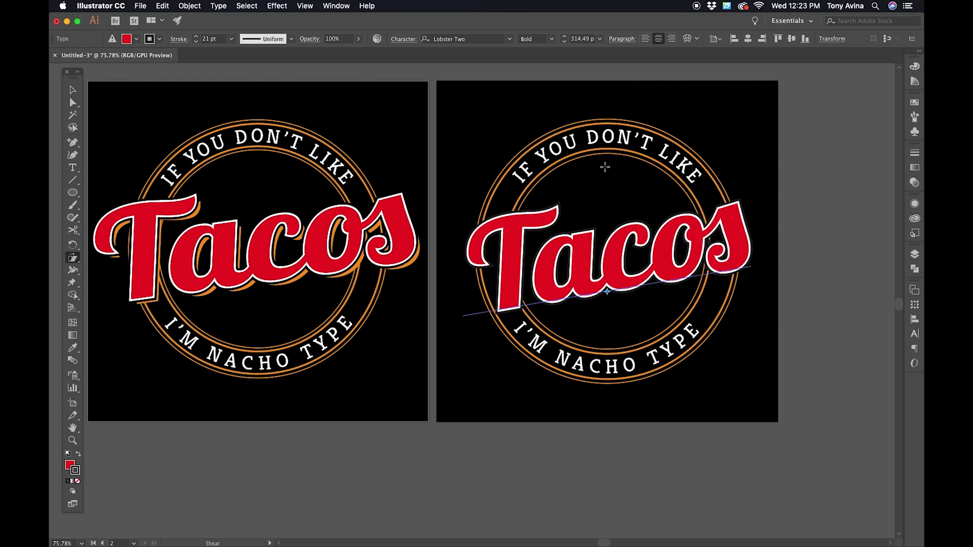
Nudge the slanted Tacos slightly up and left inside the circle
left_click(73, 90)
left_click(772, 447)
left_click_drag(669, 258, 654, 254)
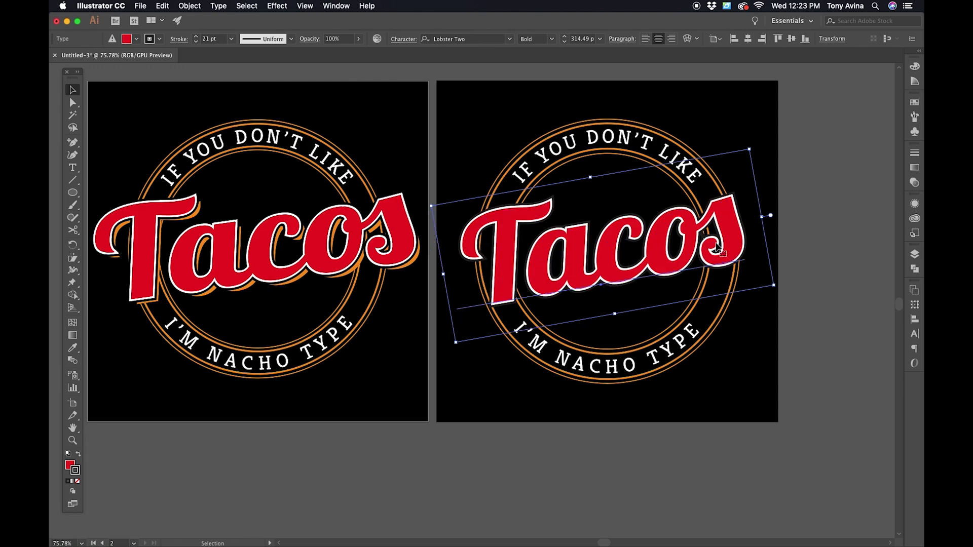
left_click(828, 206)
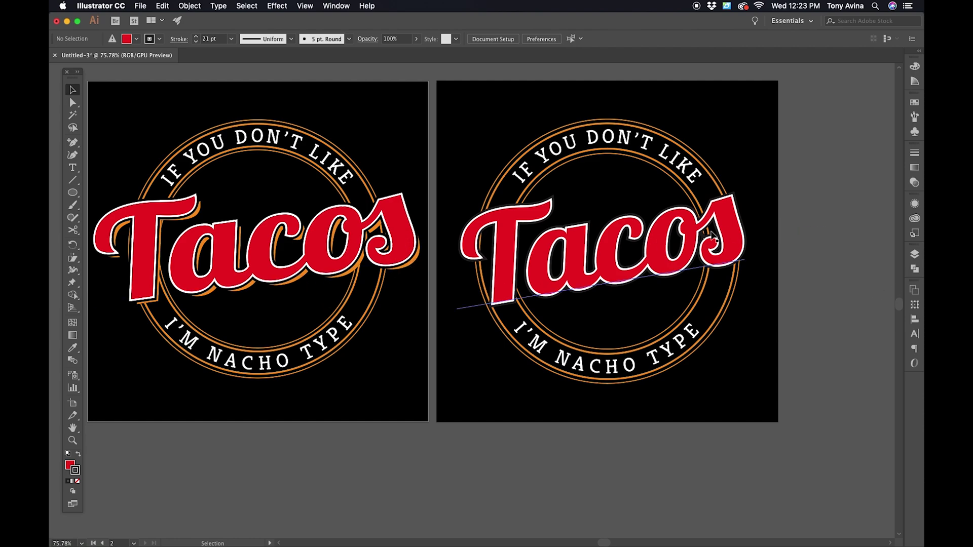
Marquee-select the right badge's rings, text and Tacos and apply Horizontal Align Center
left_click(650, 247)
left_click_drag(465, 105, 829, 419)
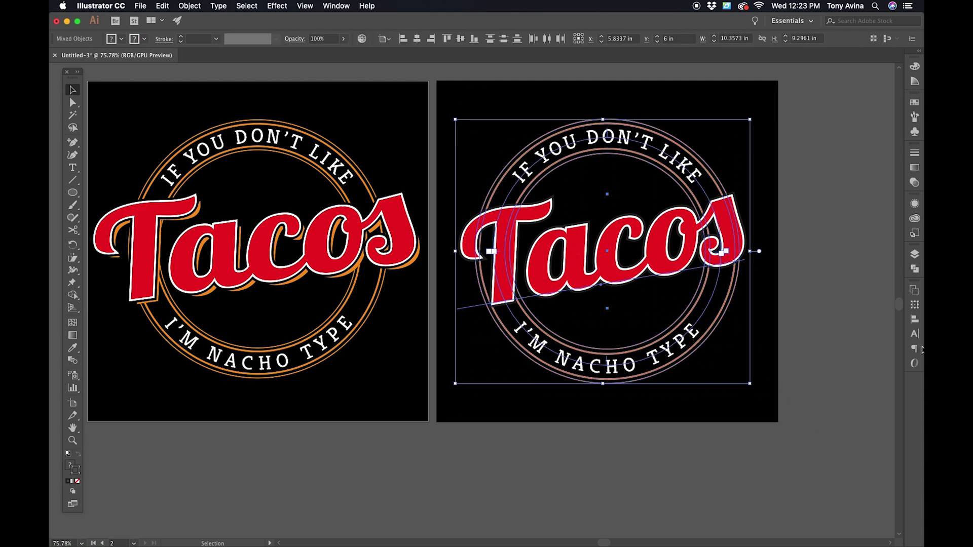
left_click(915, 319)
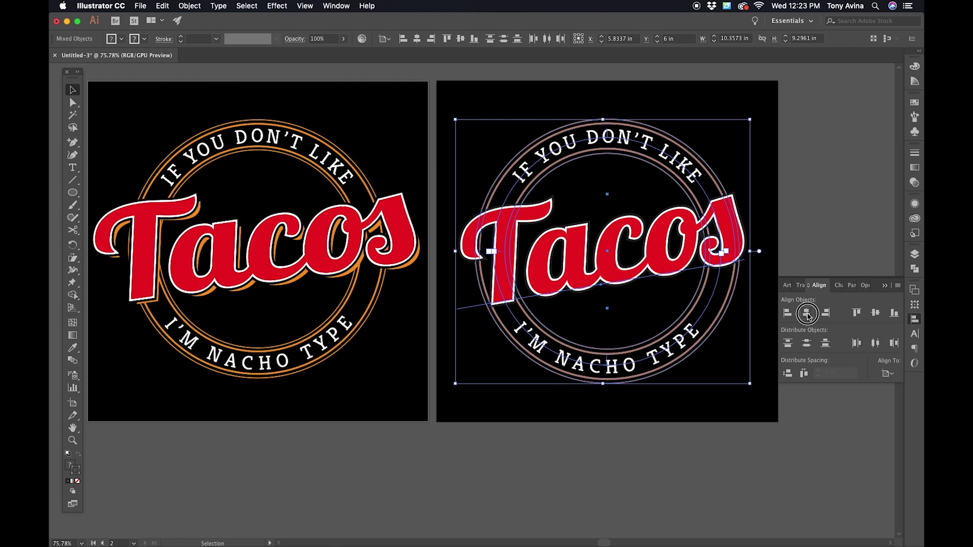
left_click(807, 313)
left_click(820, 200)
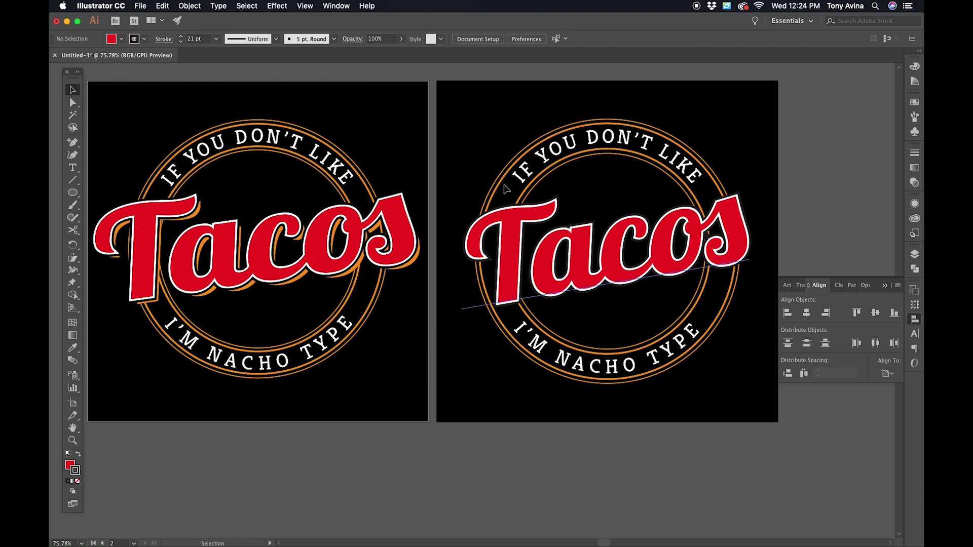
Shift the red Tacos slightly left and make an offset copy of it
left_click_drag(511, 231, 501, 231)
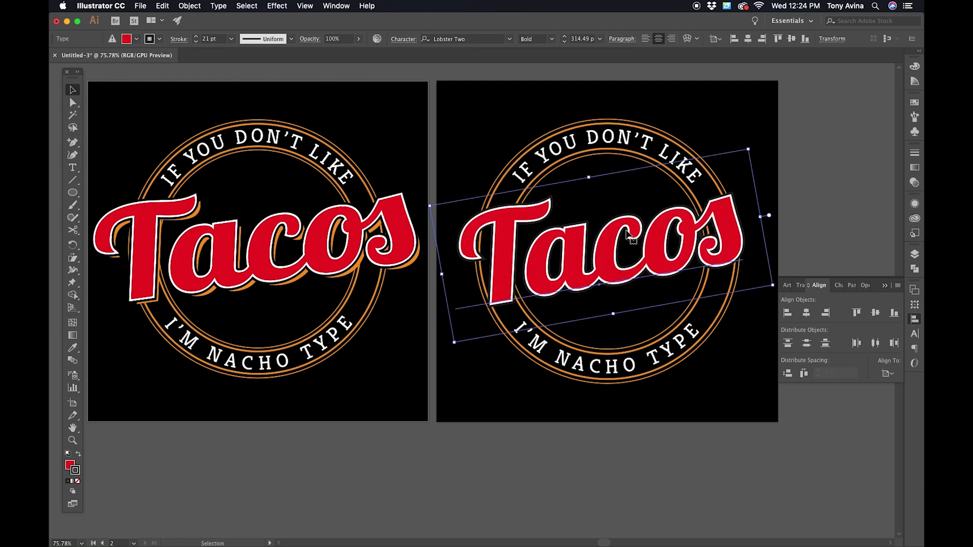
left_click(790, 222)
left_click(609, 246)
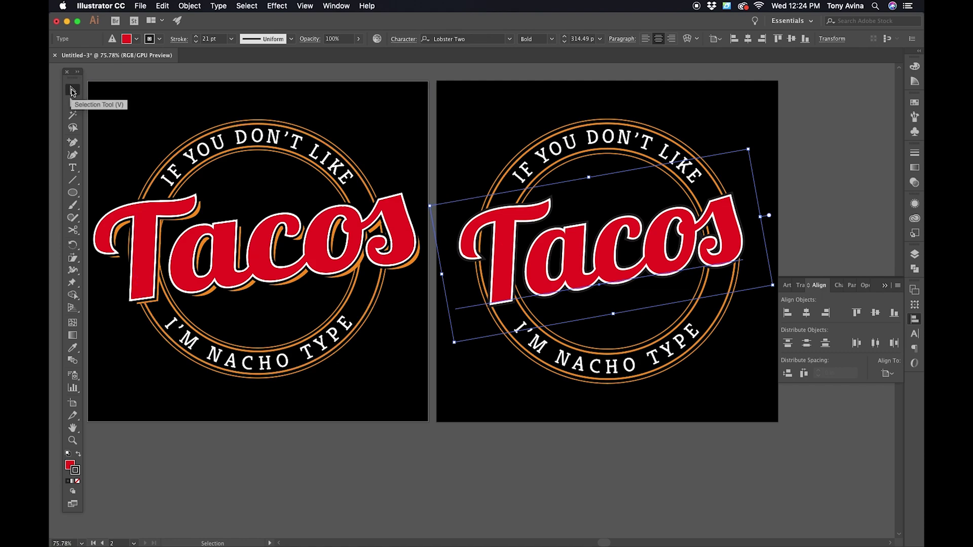
left_click_drag(499, 222, 510, 229)
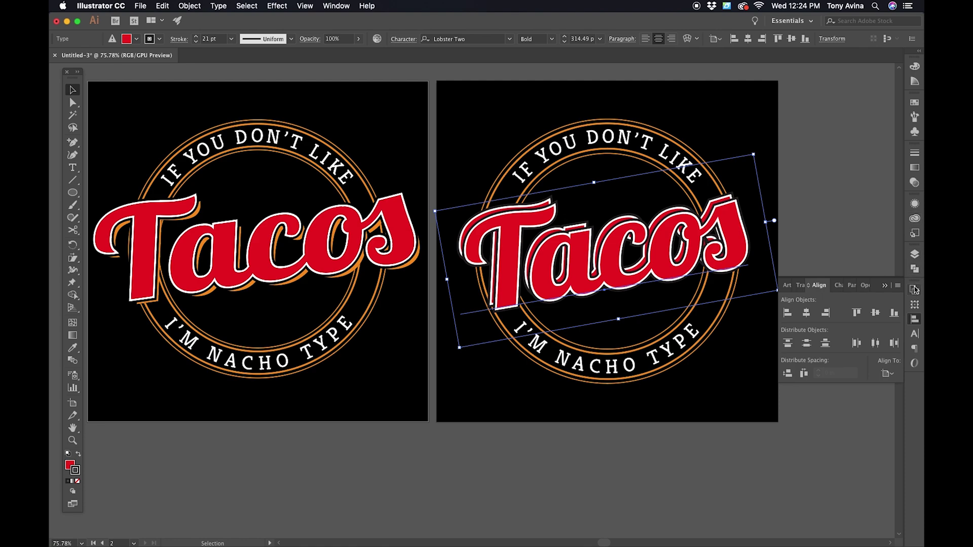
Delete the black and white outlines from the Tacos copy
left_click(915, 203)
left_click_drag(860, 278, 886, 357)
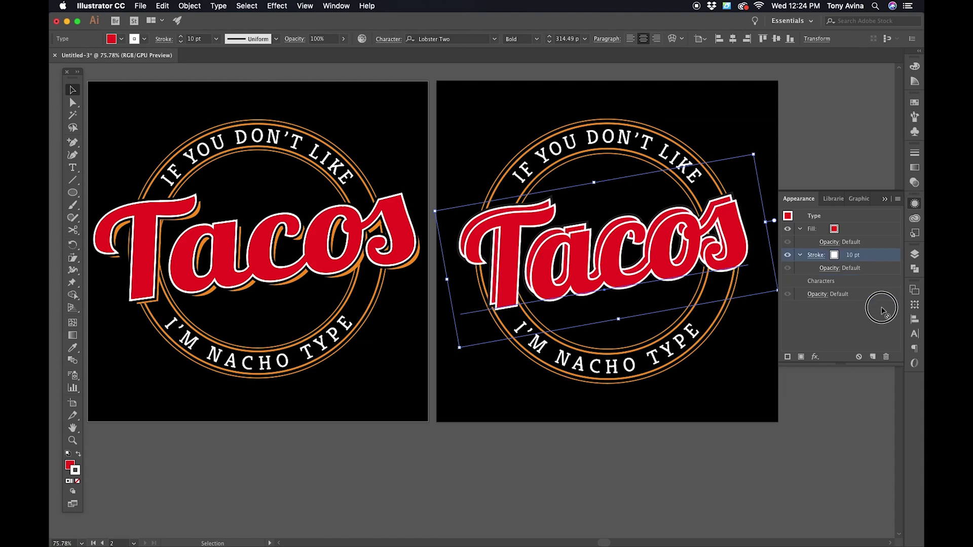
key("slash")
left_click(836, 230)
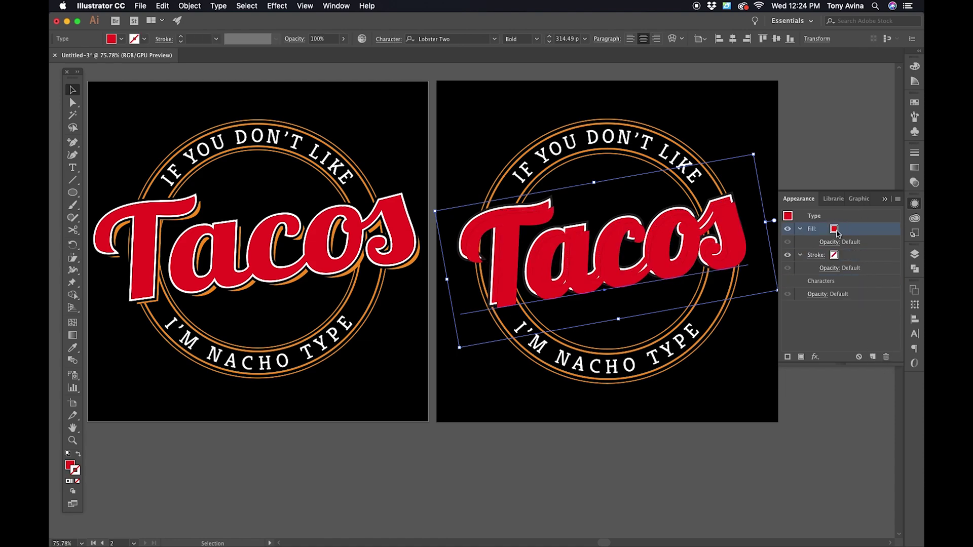
Give the copy an orange fill, briefly trying red-orange first
left_click(835, 229)
left_click(835, 230)
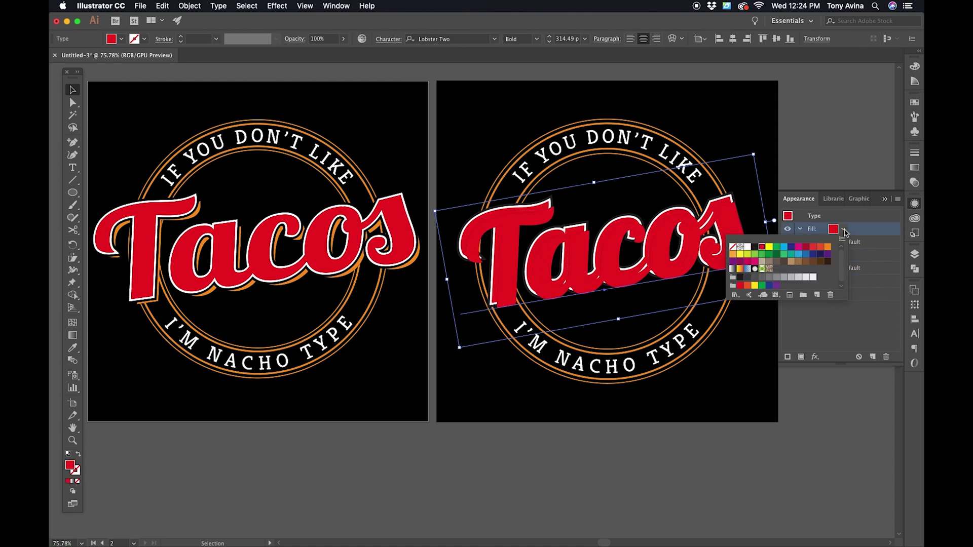
left_click(827, 248)
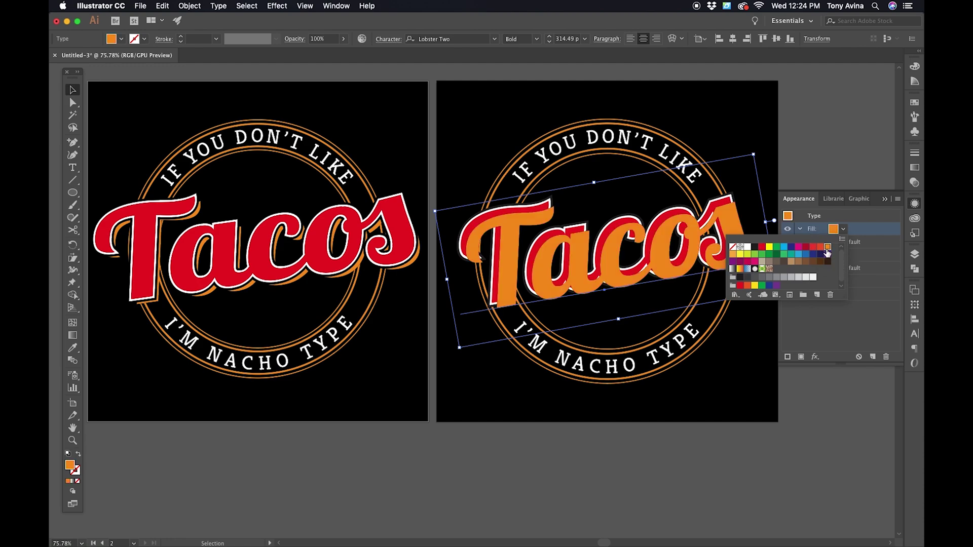
left_click(821, 247)
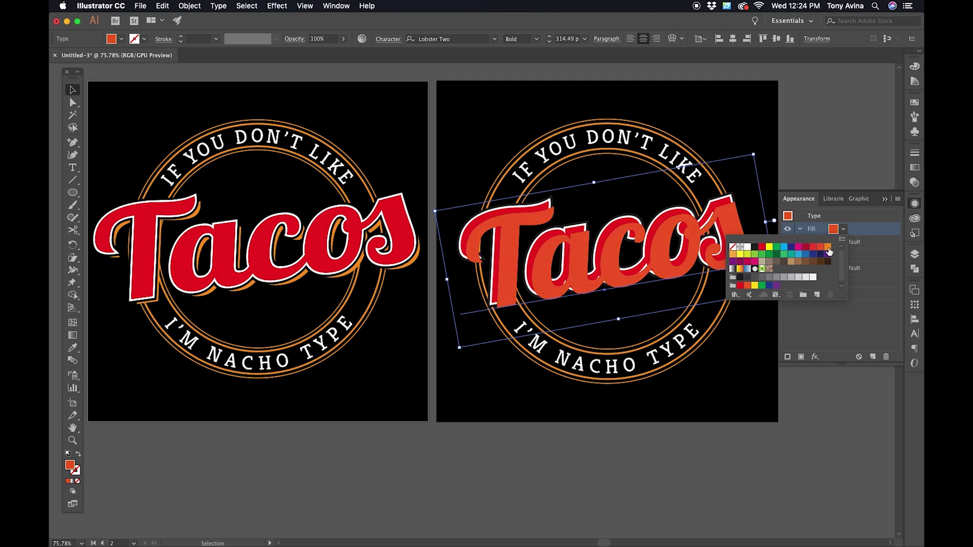
left_click(827, 247)
left_click(870, 319)
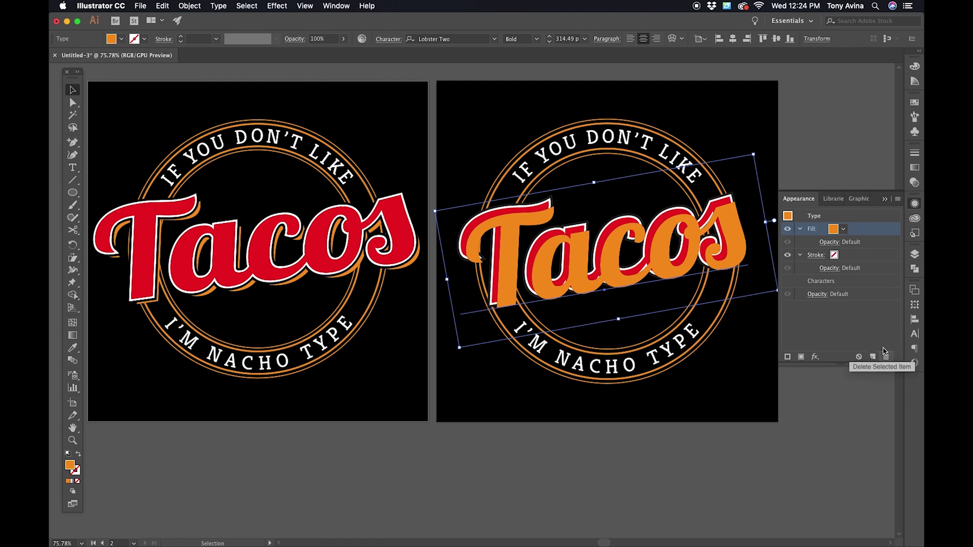
Use Object > Arrange > Send Backward to put the orange copy behind red Tacos
left_click(190, 5)
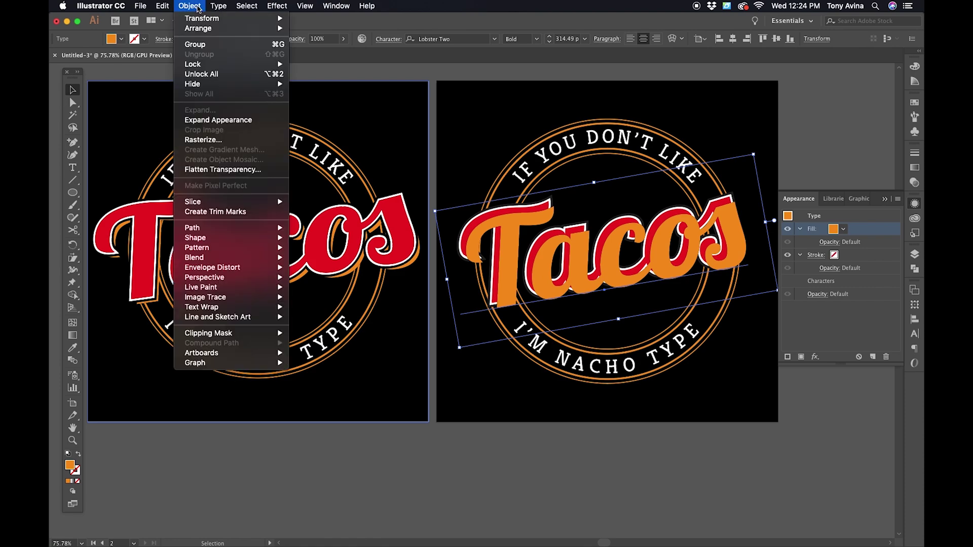
mouse_move(202, 28)
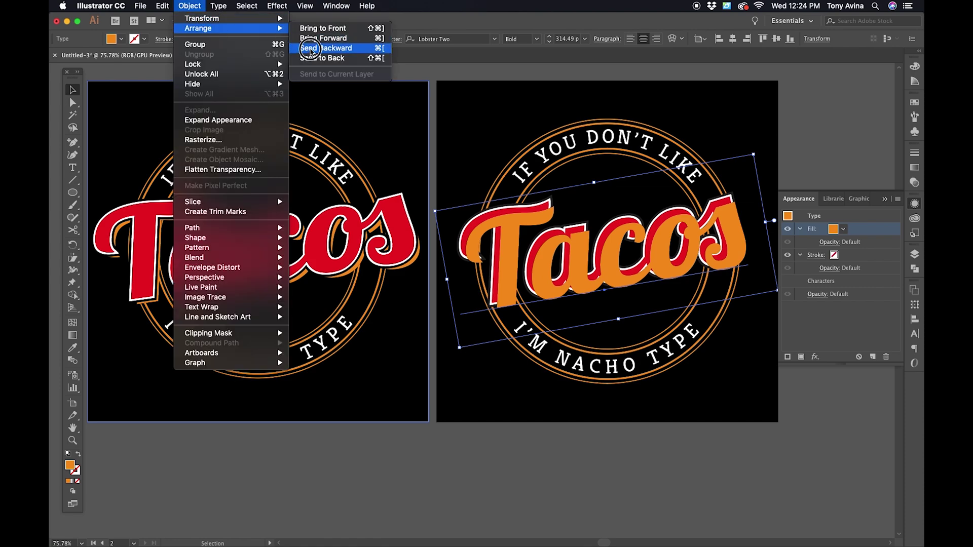
left_click(311, 51)
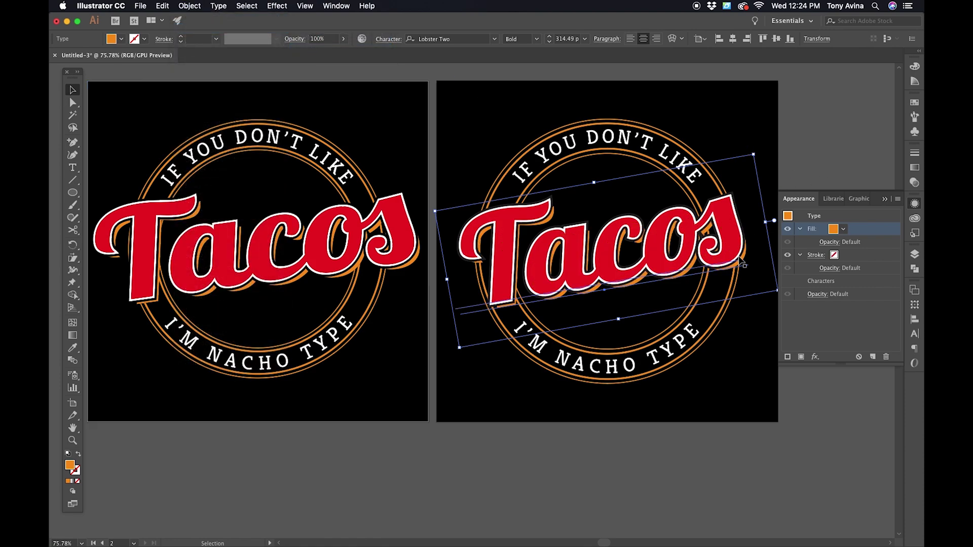
left_click(835, 127)
left_click_drag(834, 135, 798, 124)
left_click_drag(757, 171, 800, 183)
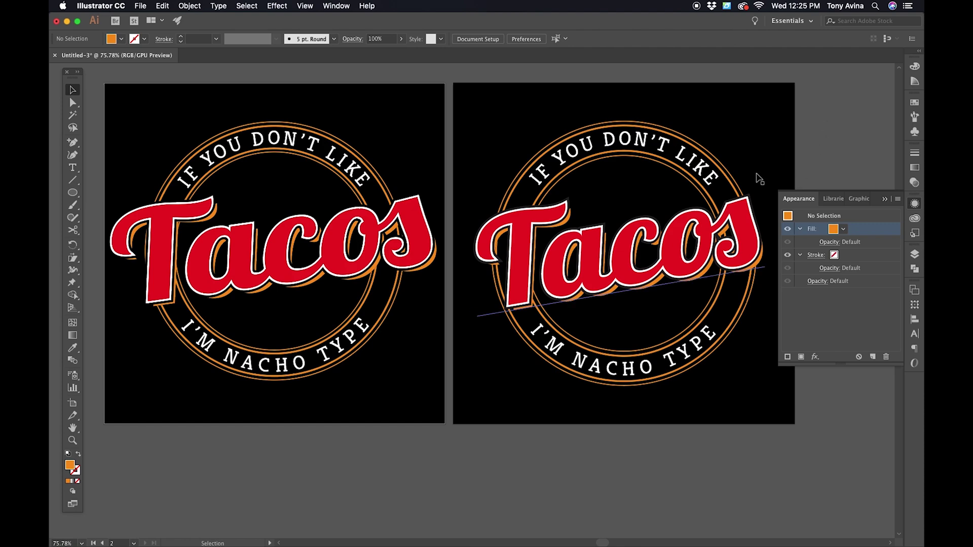
Hide the panels and zoom in close on Tacos and its orange shadow
left_click_drag(682, 168, 646, 146)
key("Tab")
mouse_move(679, 200)
left_mouse_down()
mouse_move(719, 213)
mouse_move(672, 191)
left_mouse_up()
left_click_drag(668, 208, 637, 213)
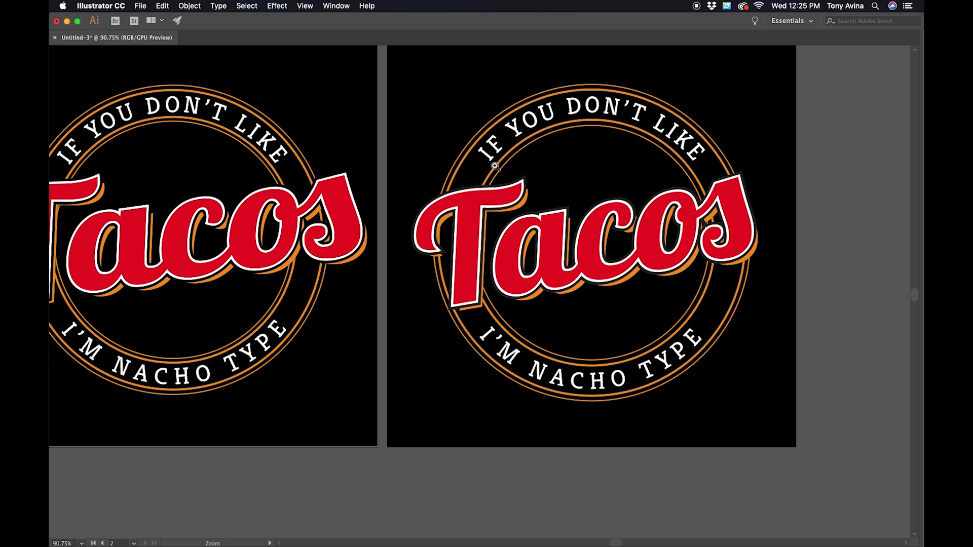
left_click(561, 218)
left_click(583, 230)
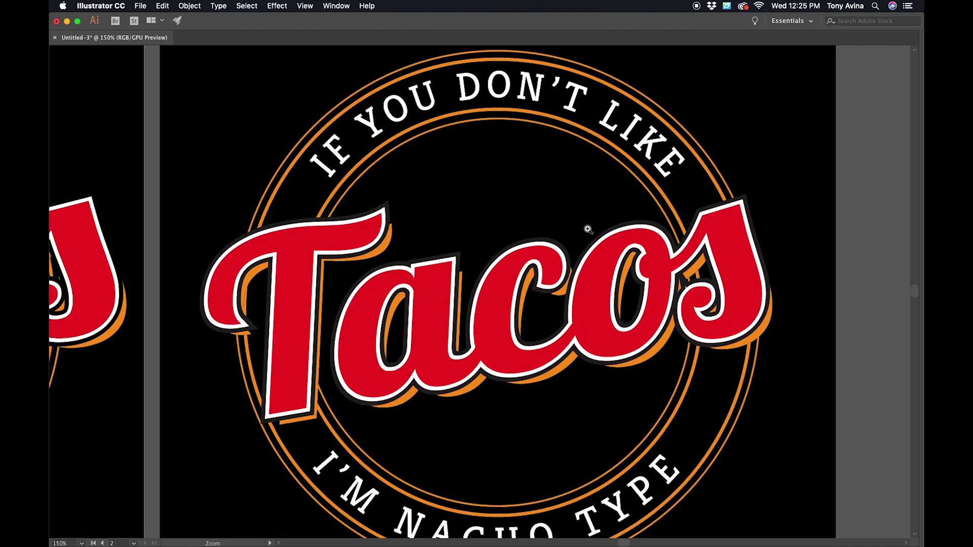
left_click_drag(581, 241, 589, 204)
left_click_drag(579, 242, 563, 219)
left_click(562, 219, "alt")
left_click(571, 126)
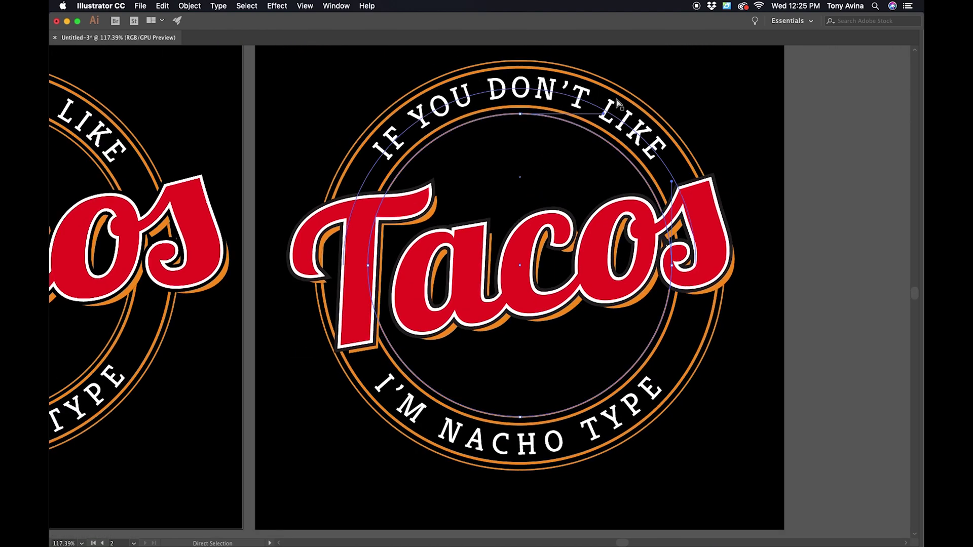
left_click(627, 94)
key("Tab")
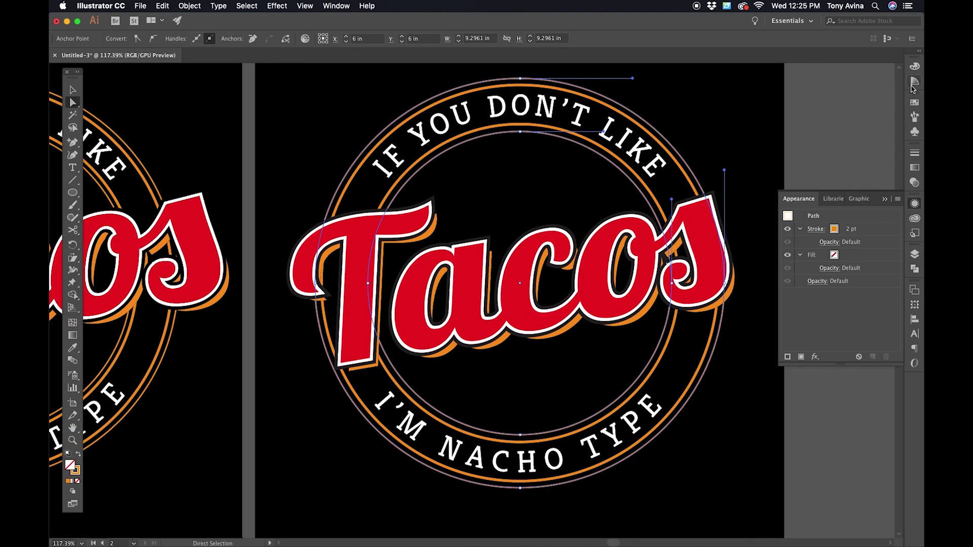
left_click(915, 104)
left_click(799, 130)
key("super+shift+a")
key("Tab")
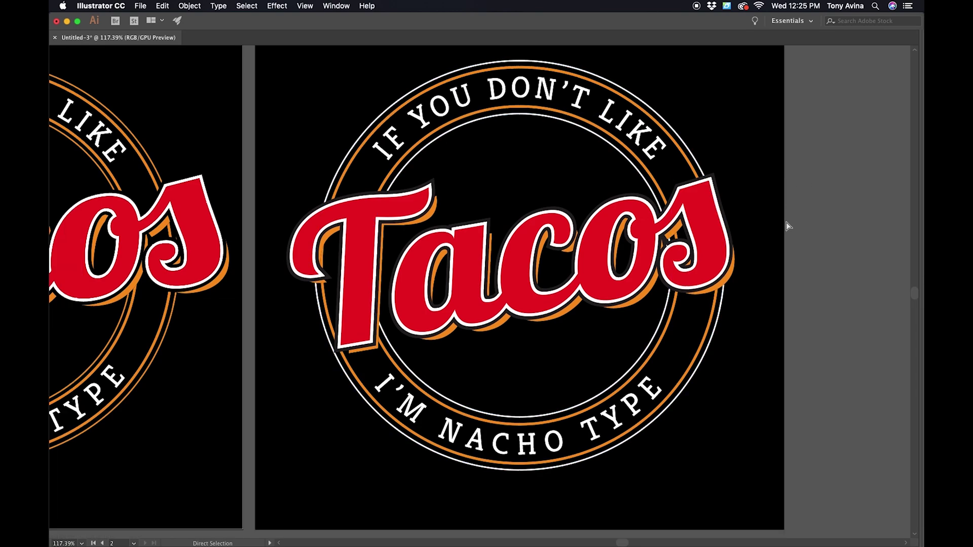
scroll(788, 224, "down", 2)
key("super+z")
key("z")
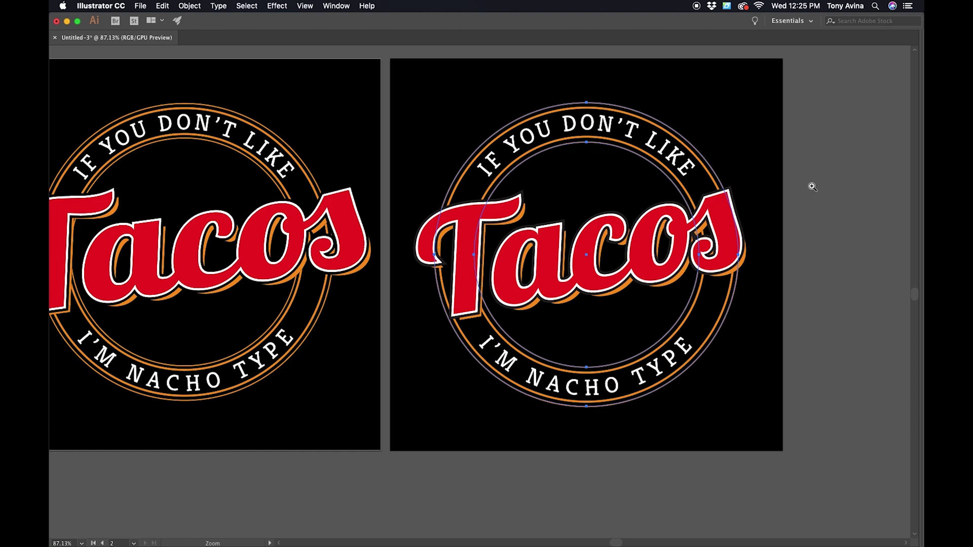
scroll(849, 180, "left", 5)
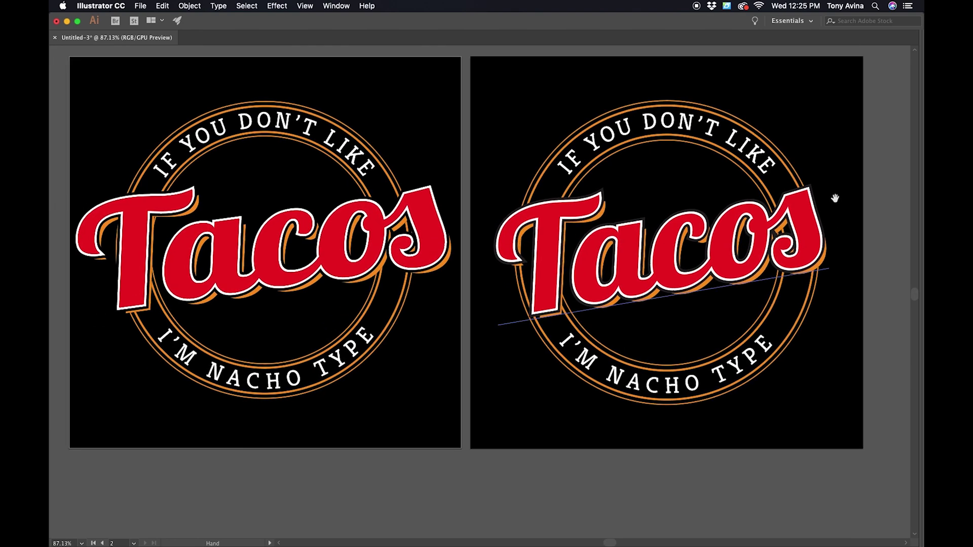
key("v")
left_click(671, 135)
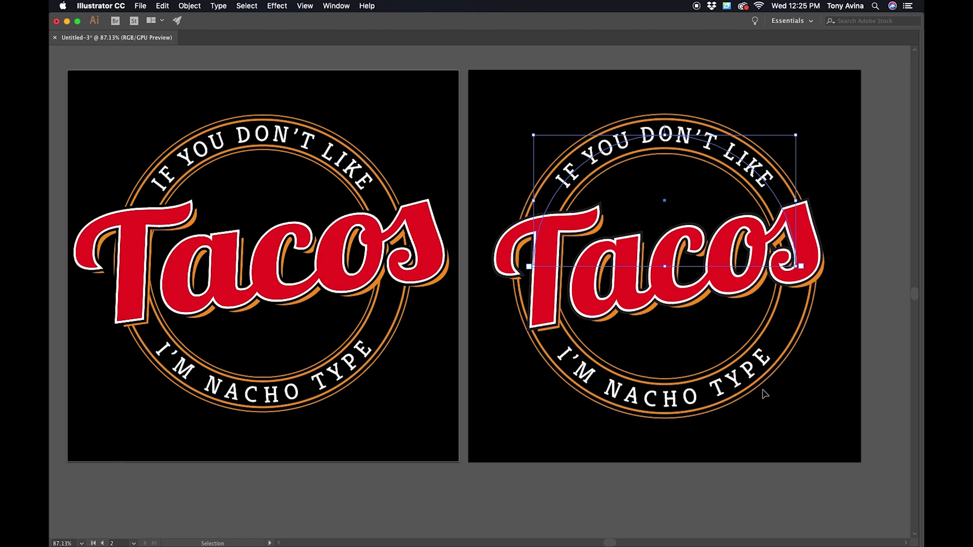
left_click(537, 63)
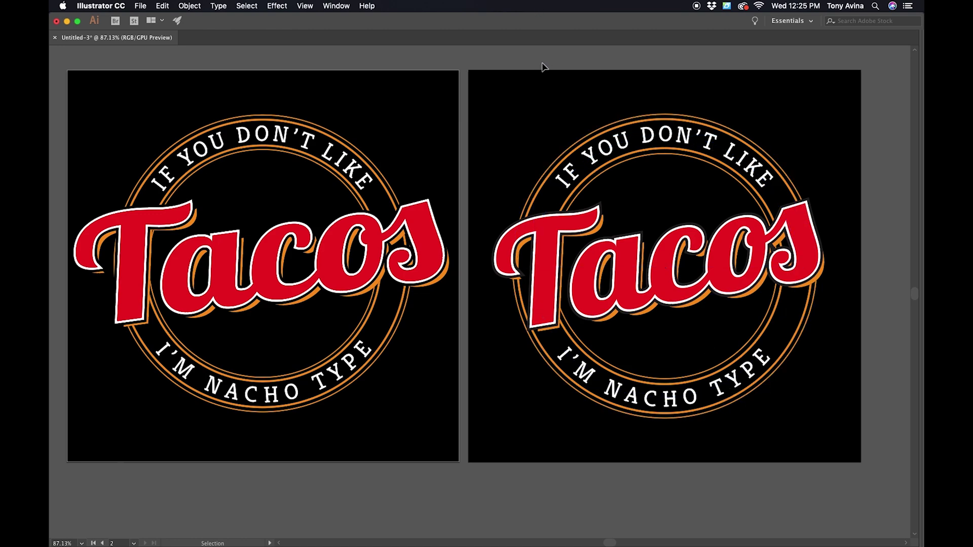